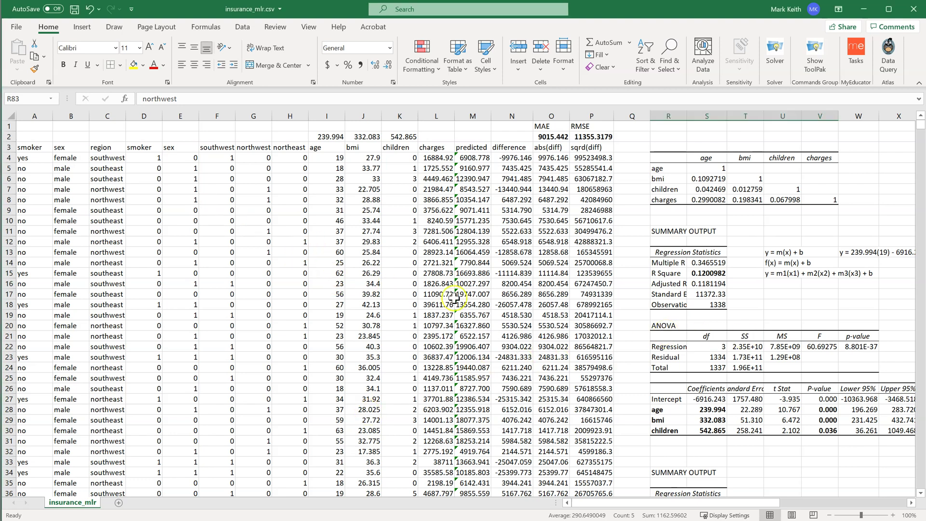
# Step: Insert an empty column M between charges and predicted
pyautogui.scroll(-1, 692, 325)
pyautogui.scroll(-10, 692, 324)
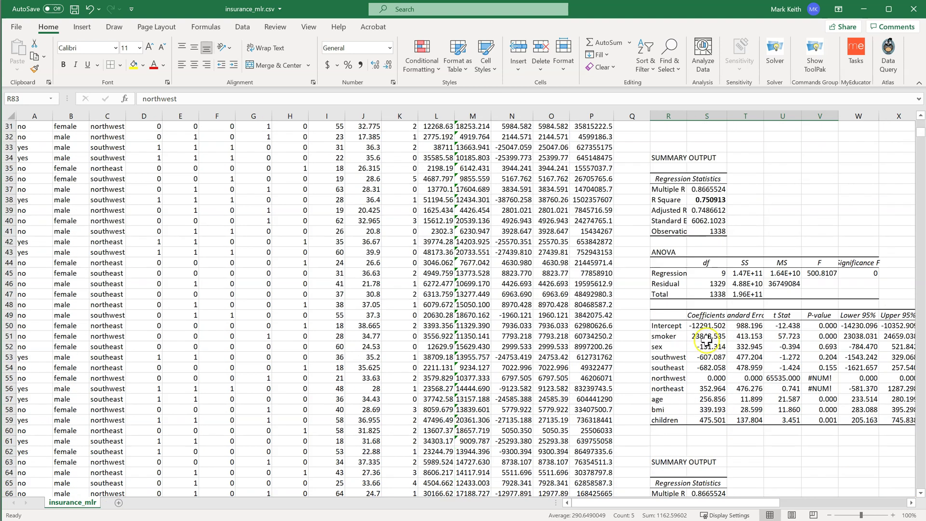
pyautogui.scroll(-2, 706, 342)
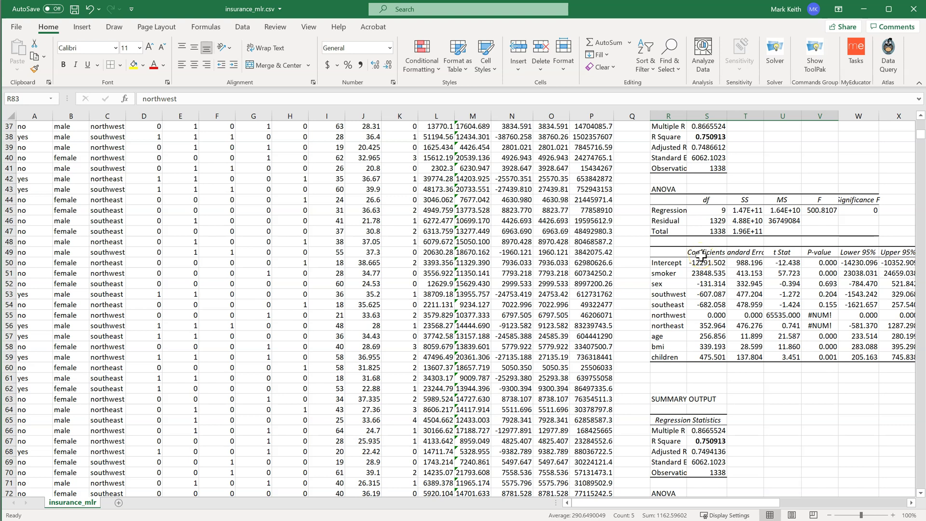
pyautogui.scroll(12, 695, 261)
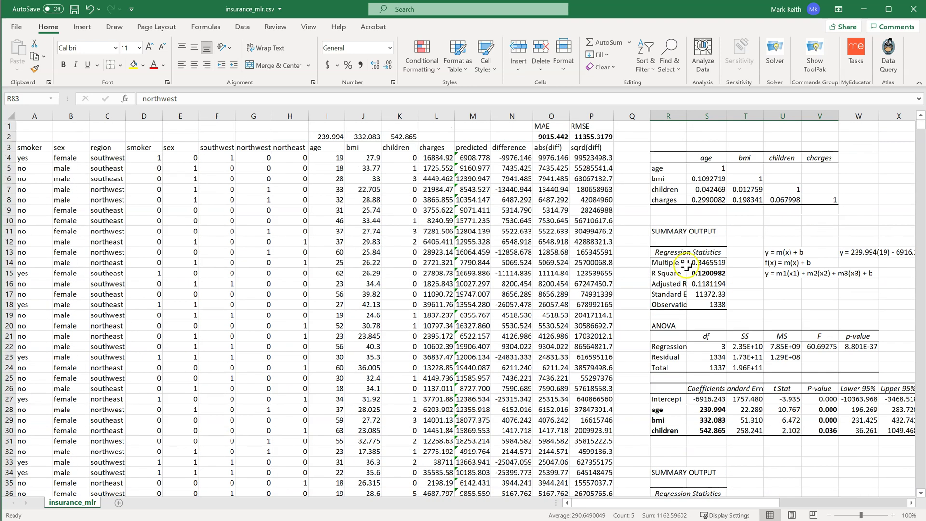
pyautogui.moveTo(688, 504); pyautogui.dragTo(783, 505)
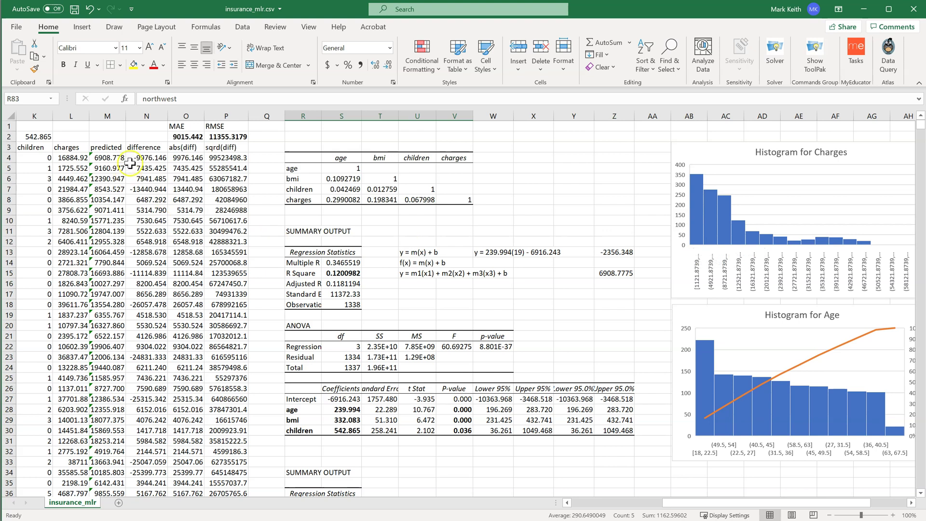
pyautogui.click(107, 116)
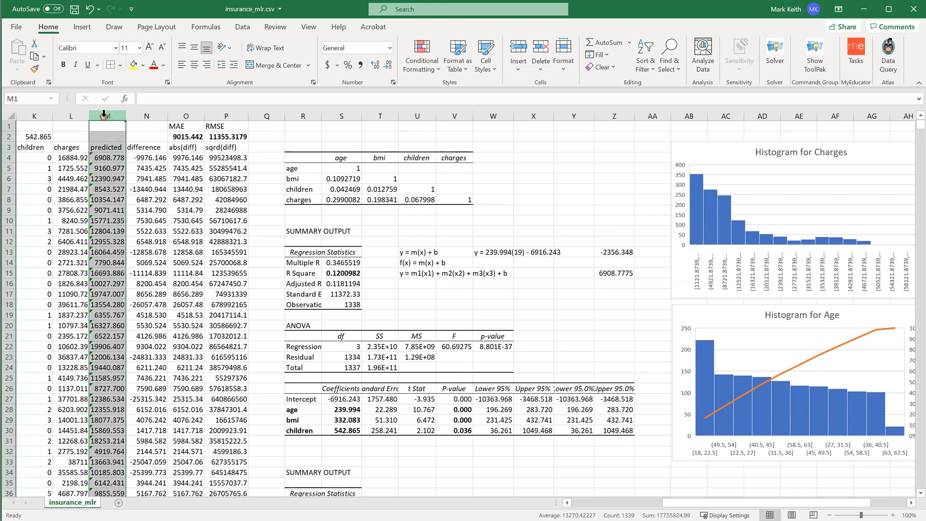
pyautogui.rightClick(104, 115)
pyautogui.click(131, 208)
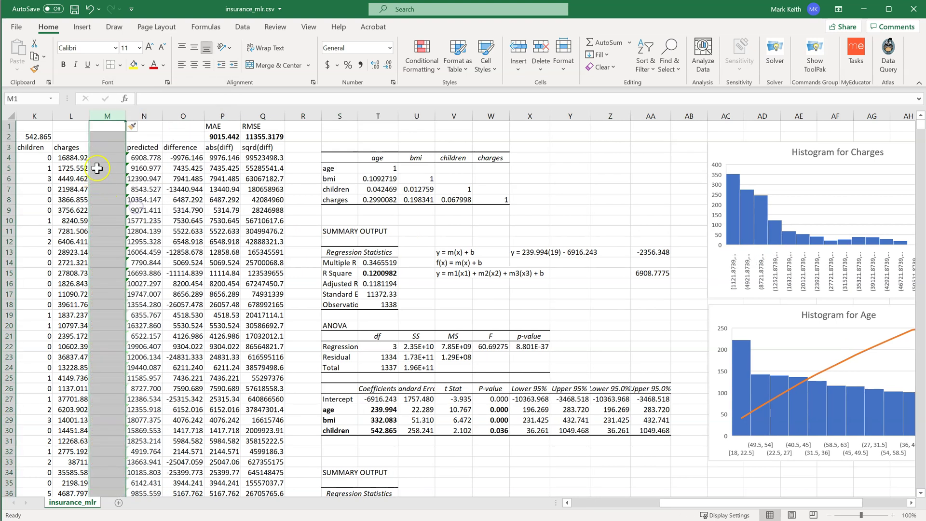
# Step: Head the new column charges_ln in M3 and move the charges histogram beside the regression output
pyautogui.click(104, 147)
pyautogui.write('c')
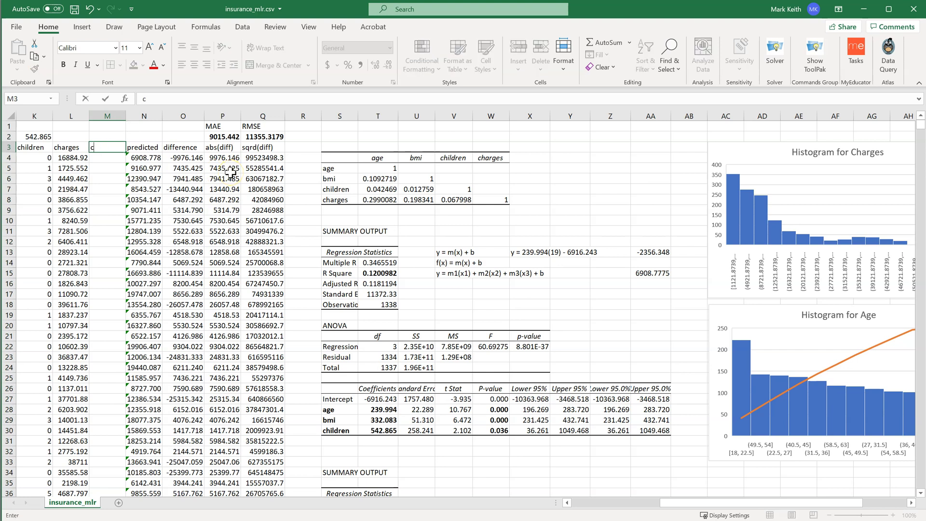
pyautogui.write('harges_ln')
pyautogui.press('Return')
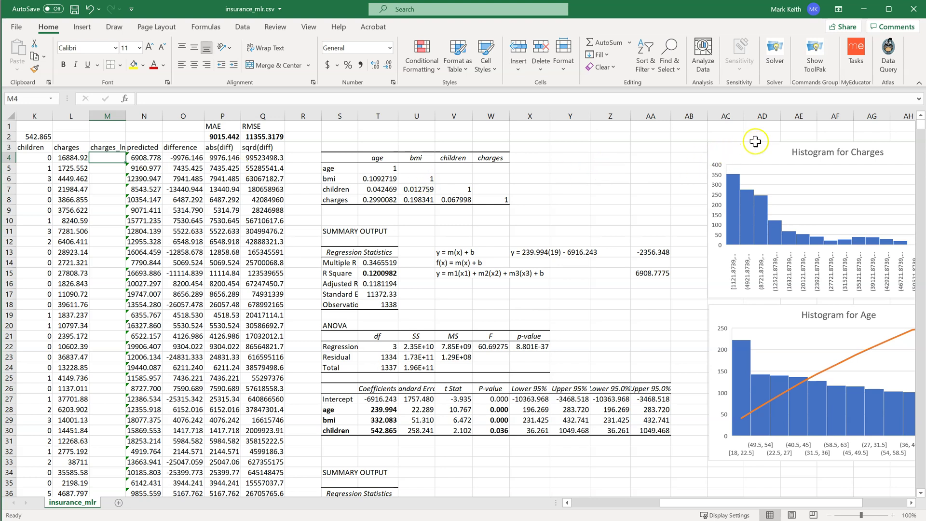
pyautogui.click(756, 140)
pyautogui.moveTo(753, 143); pyautogui.dragTo(364, 146)
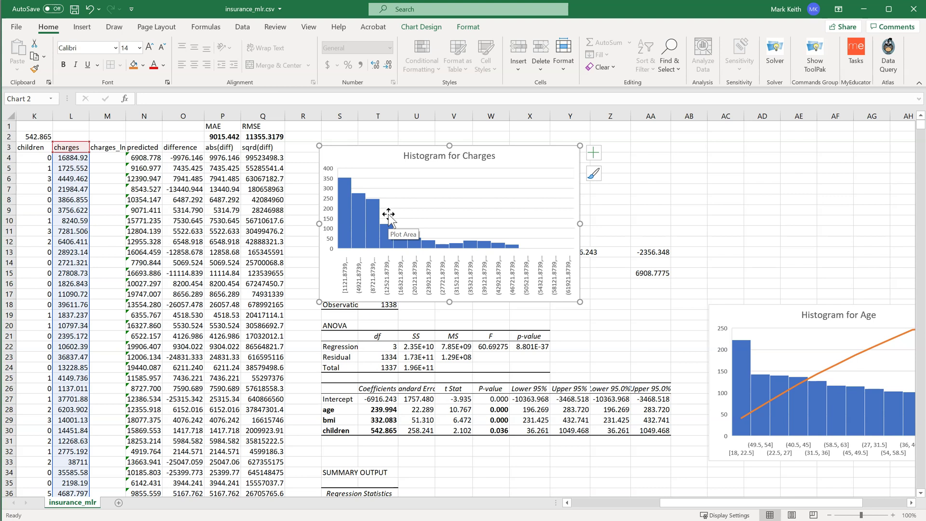
# Step: Insert two more columns at M and head them charges_sqrt (M3) and charges_cbrt (N3)
pyautogui.rightClick(108, 116)
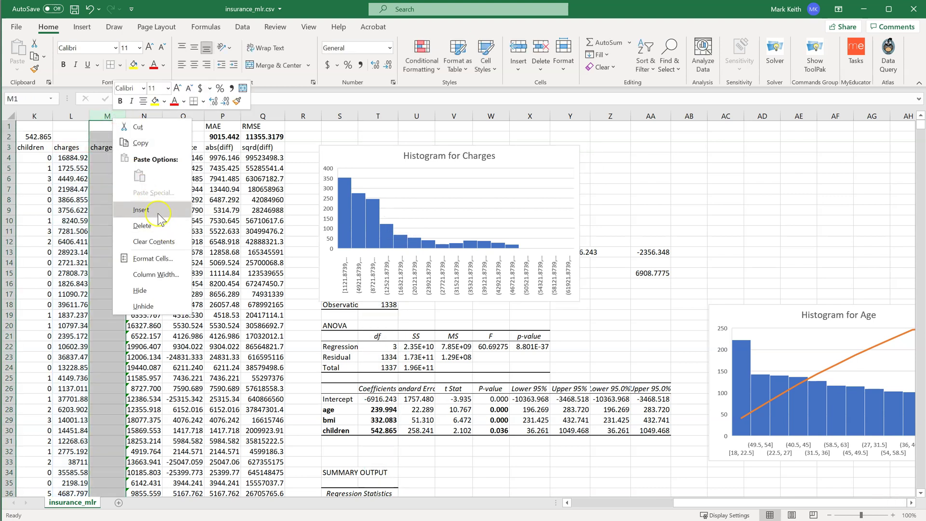
pyautogui.click(157, 211)
pyautogui.rightClick(109, 116)
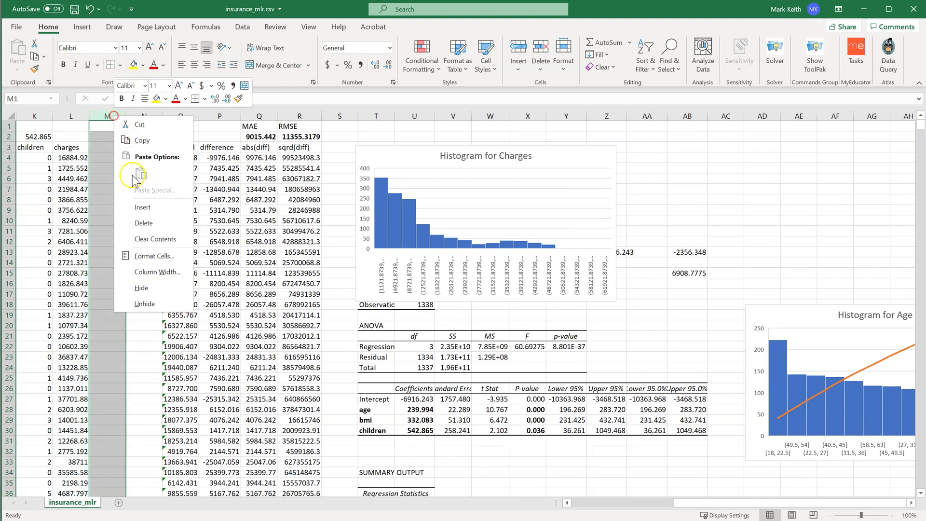
pyautogui.click(141, 211)
pyautogui.click(110, 148)
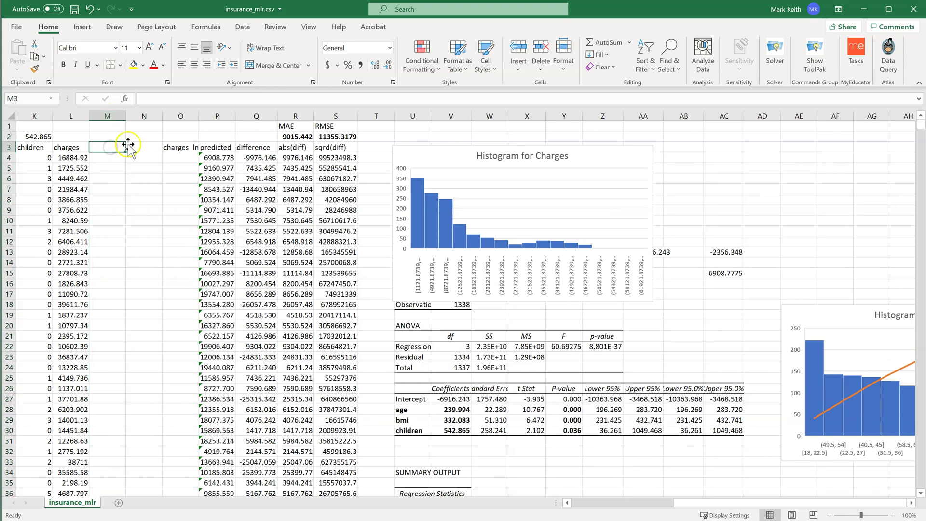
pyautogui.write('charges_sqr')
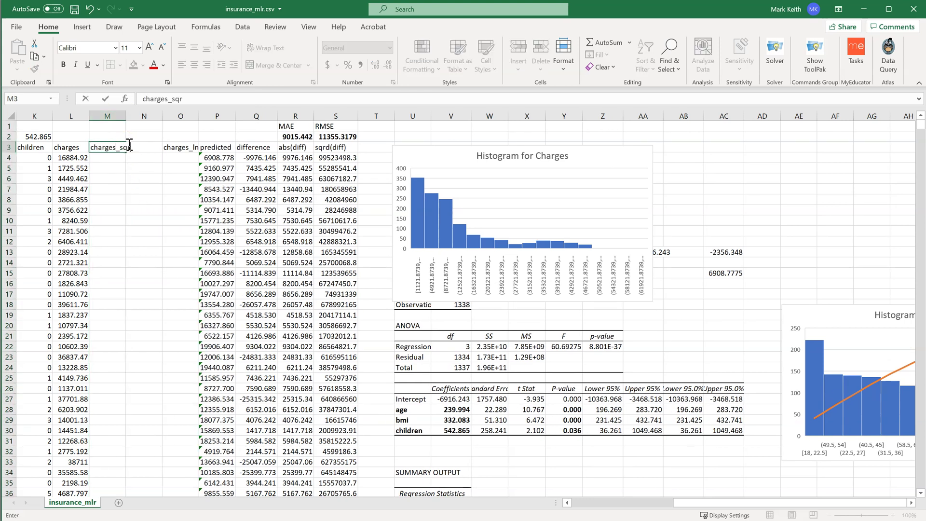
pyautogui.click(130, 144)
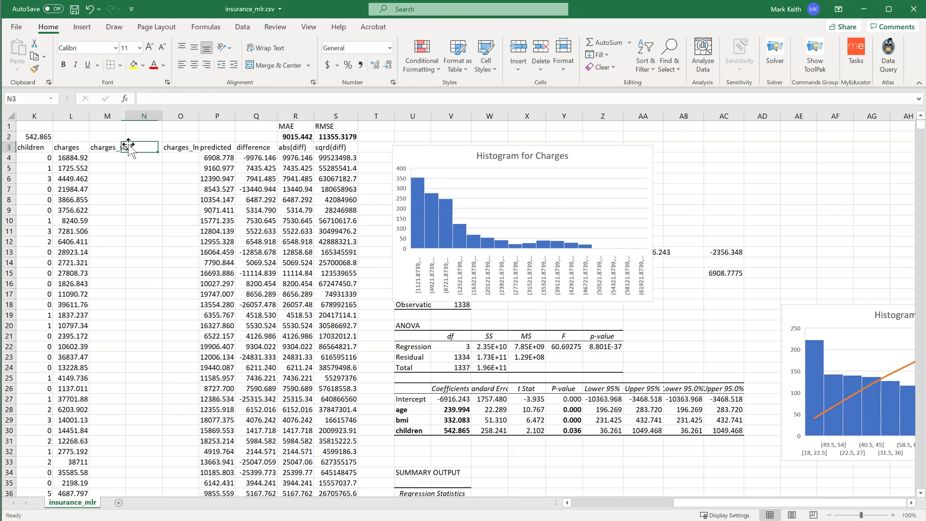
pyautogui.write('charges_cbrt')
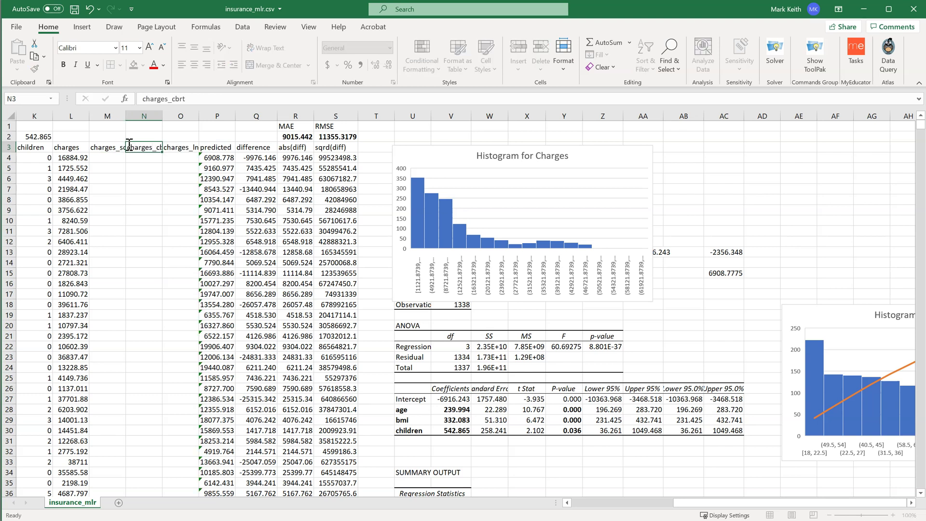
pyautogui.press('Left')
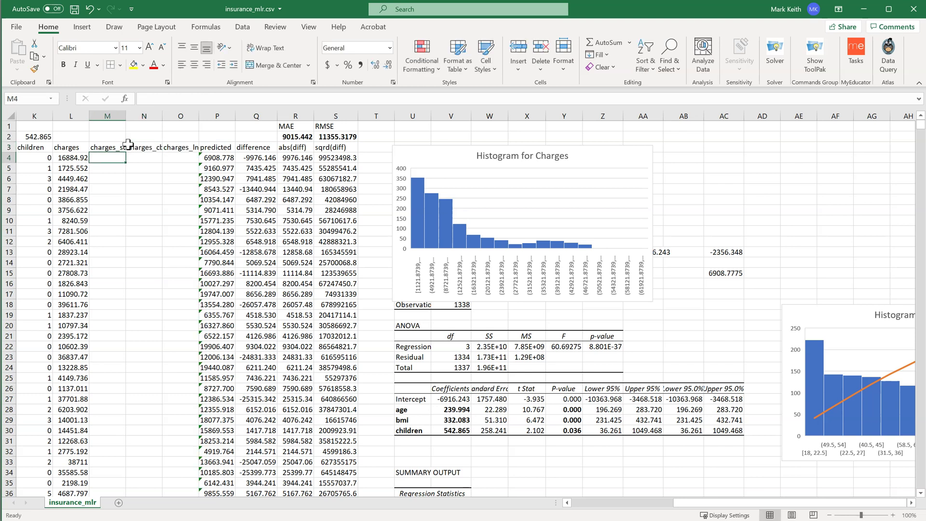
pyautogui.press('Right')
pyautogui.press('Right')
pyautogui.press('Right')
pyautogui.press('Left')
pyautogui.press('Left')
# Step: Retitle the charges histogram 'Histogram for Charges (original)'
pyautogui.click(567, 155)
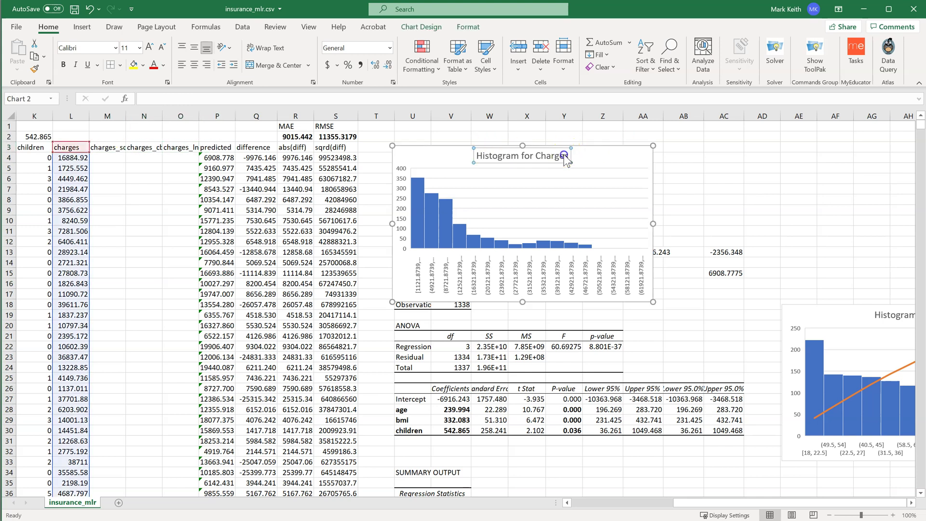
pyautogui.click(566, 155)
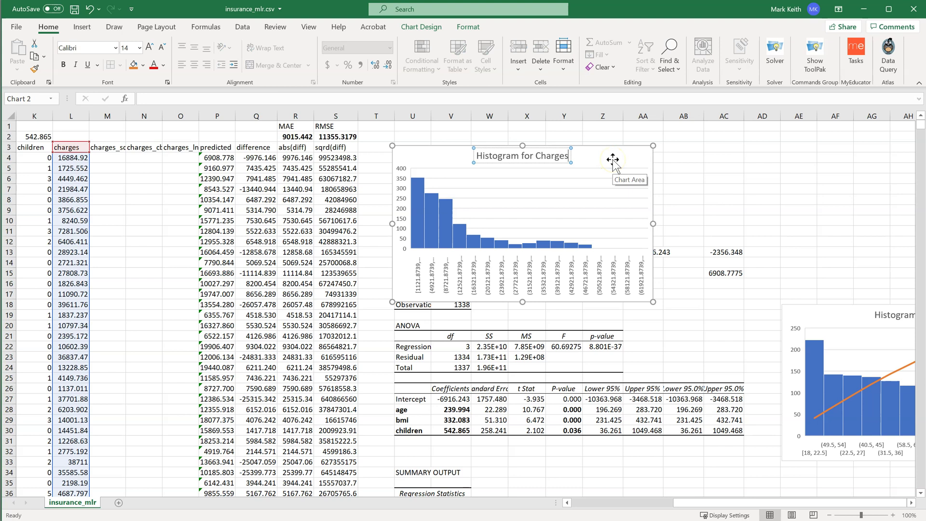
pyautogui.write('(original)')
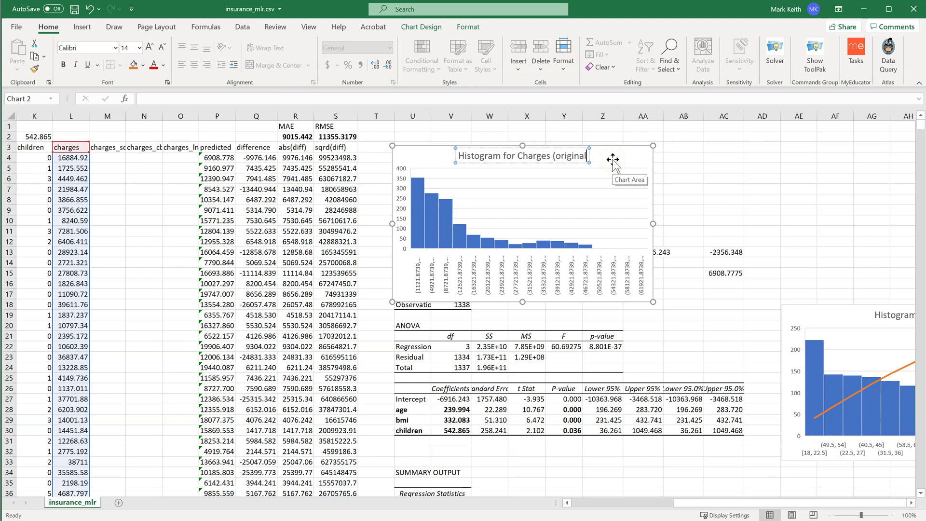
pyautogui.click(112, 168)
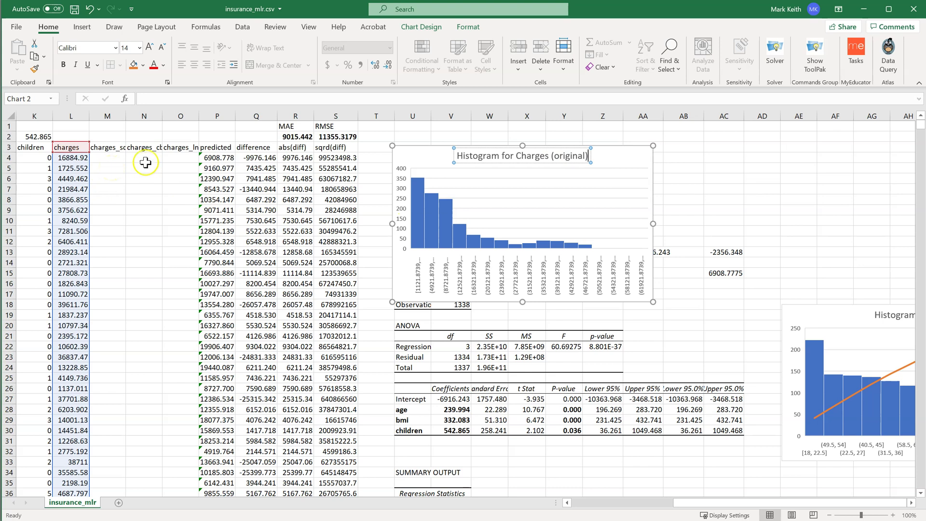
pyautogui.click(104, 150)
# Step: Enter =L4^(1/2) in M4 and =L4^(1/3) in N4
pyautogui.click(103, 157)
pyautogui.write('=')
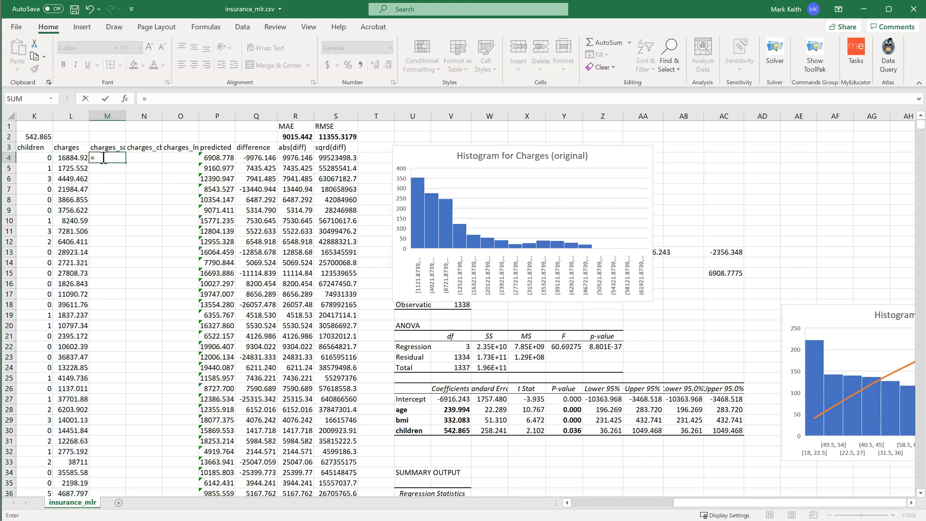
pyautogui.press('Left')
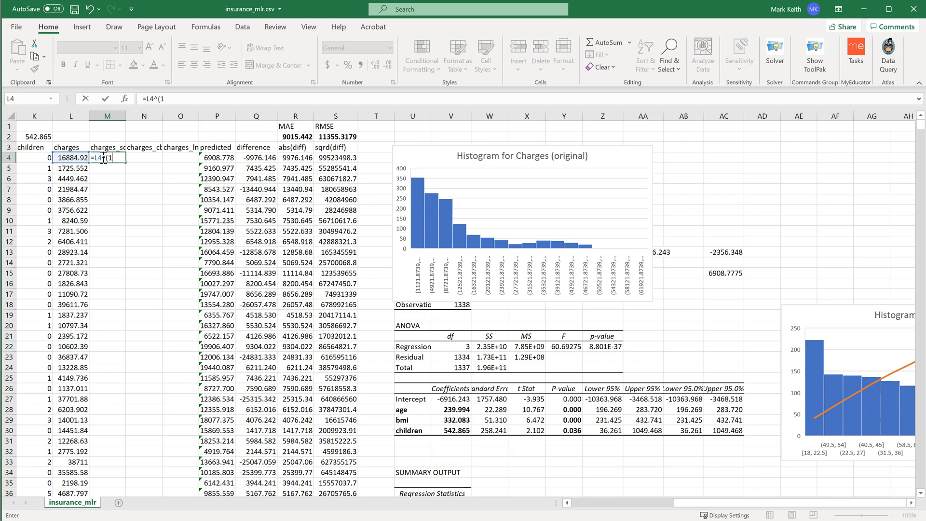
pyautogui.write('^(1/2)')
pyautogui.press('Return')
pyautogui.press('Up')
pyautogui.press('Right')
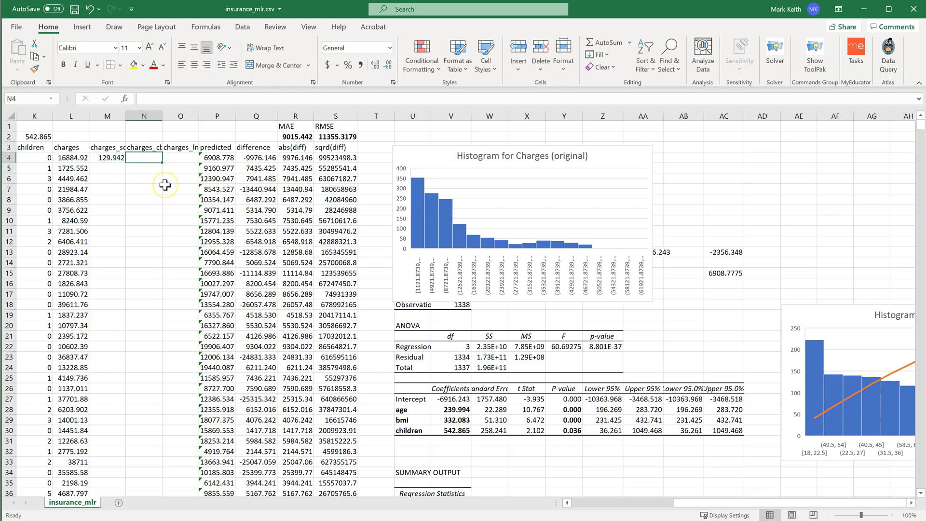
pyautogui.write('=')
pyautogui.press('Left')
pyautogui.press('Left')
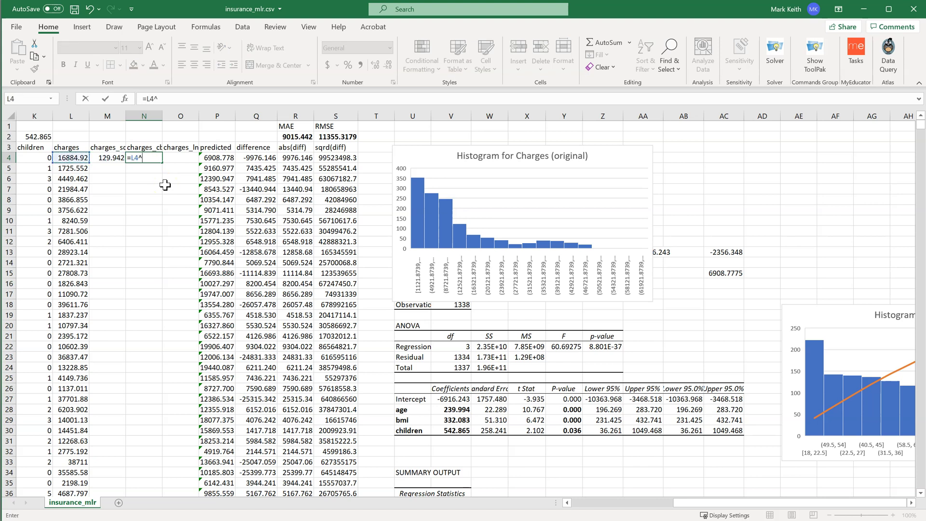
pyautogui.write('^(1/3)')
pyautogui.press('Tab')
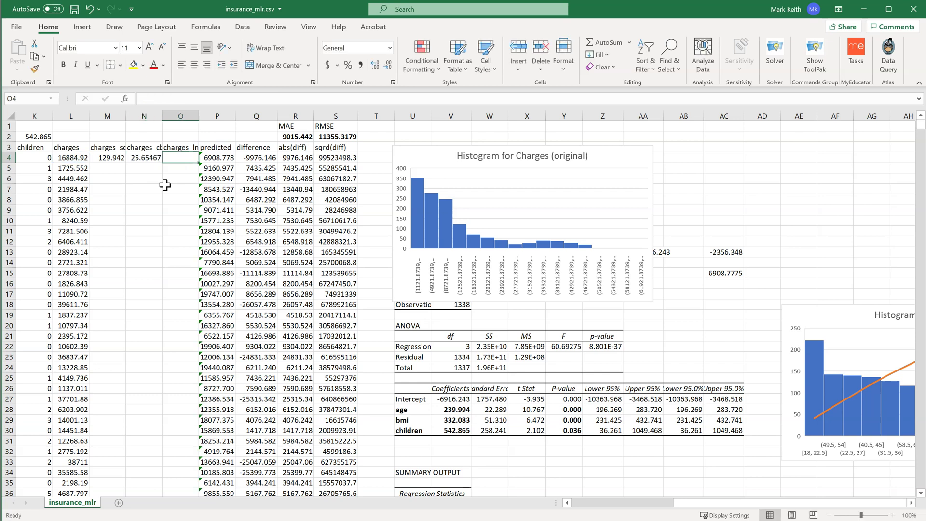
# Step: Enter =LN(L4) in O4, then fill M4:O4 down to the last data row
pyautogui.press('Left')
pyautogui.press('Left')
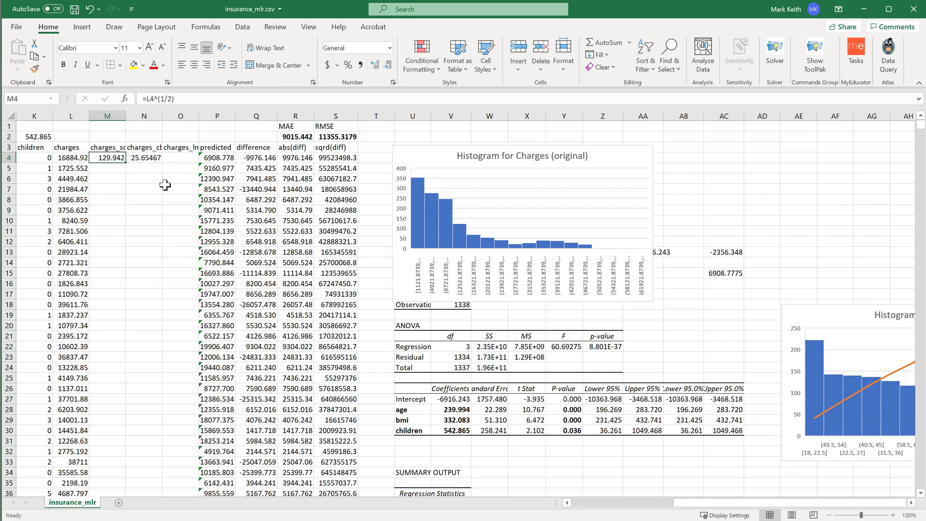
pyautogui.press('Right')
pyautogui.press('Right')
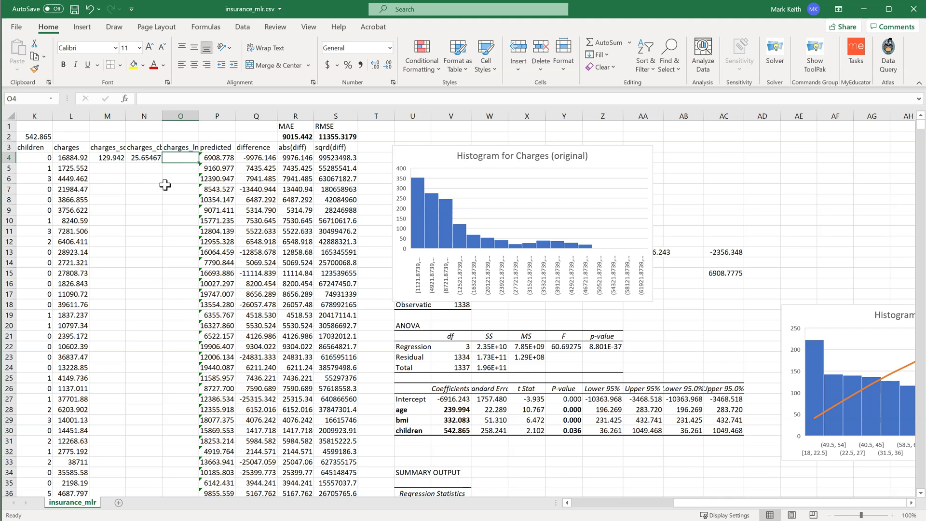
pyautogui.write('=')
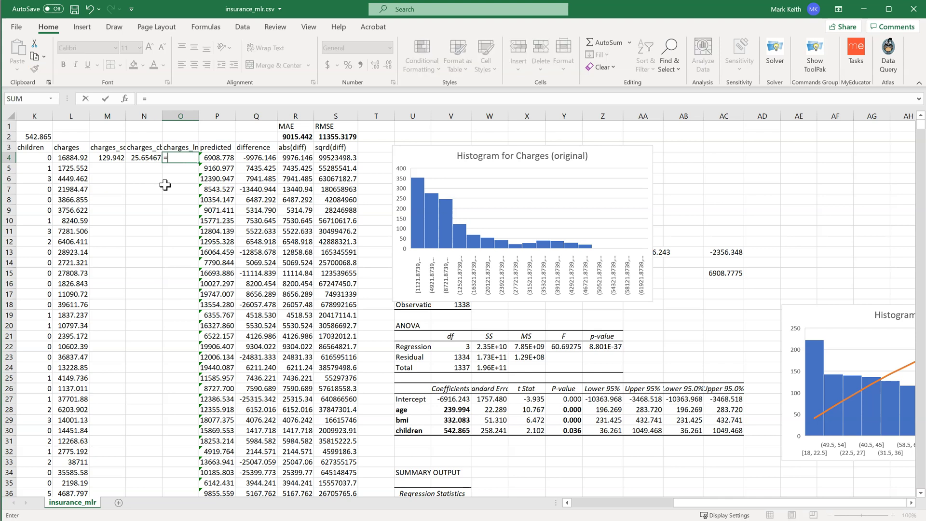
pyautogui.write('ln')
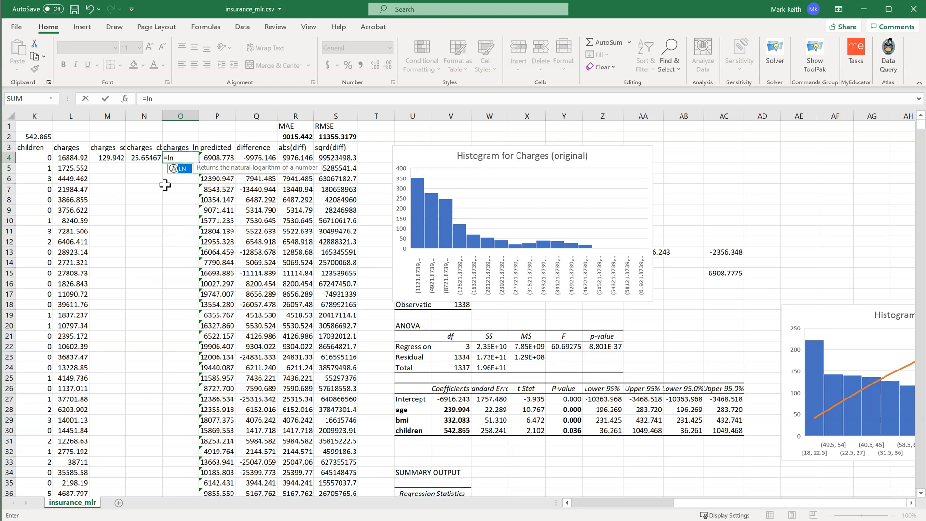
pyautogui.write('(')
pyautogui.press('Left')
pyautogui.press('Left')
pyautogui.press('Left')
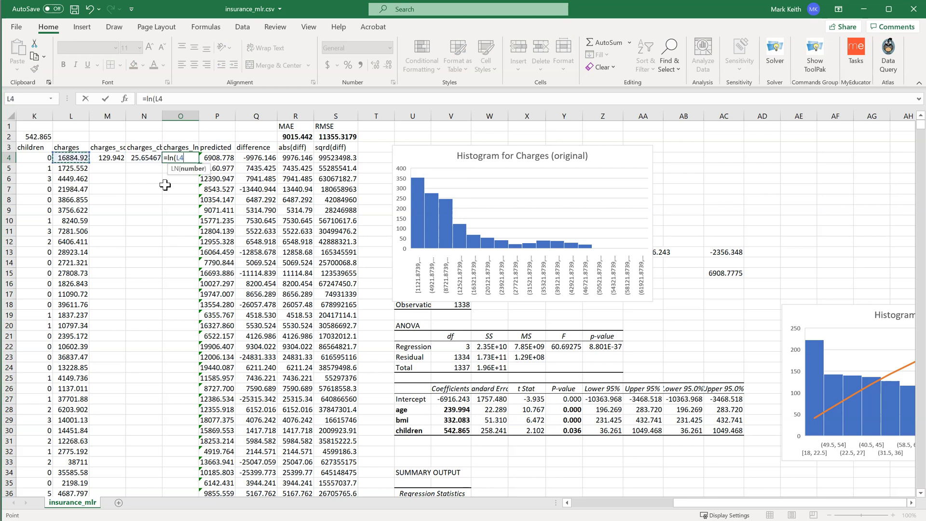
pyautogui.press('Return')
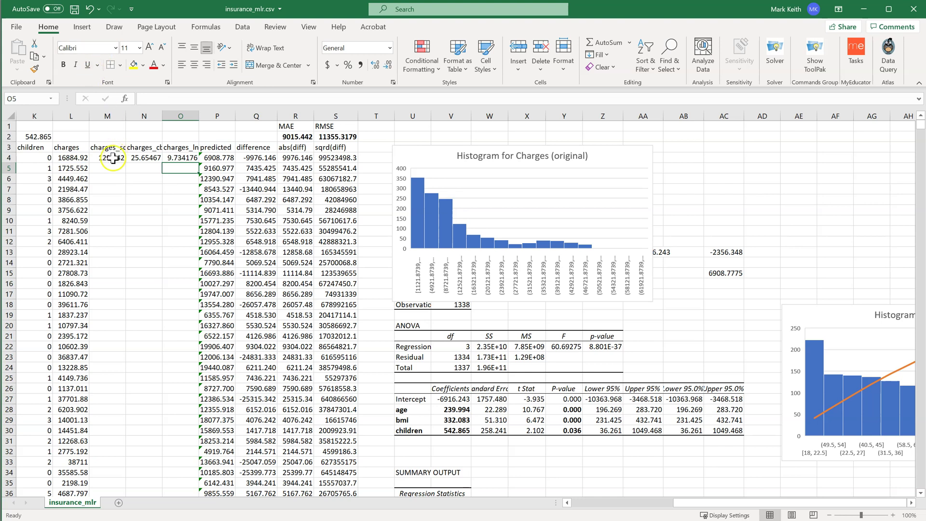
pyautogui.moveTo(112, 158); pyautogui.dragTo(179, 157)
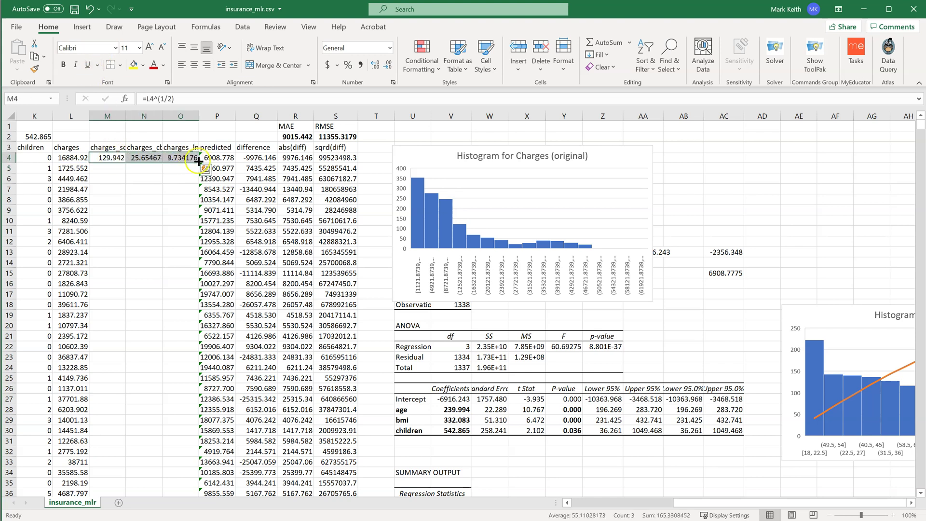
pyautogui.doubleClick(199, 163)
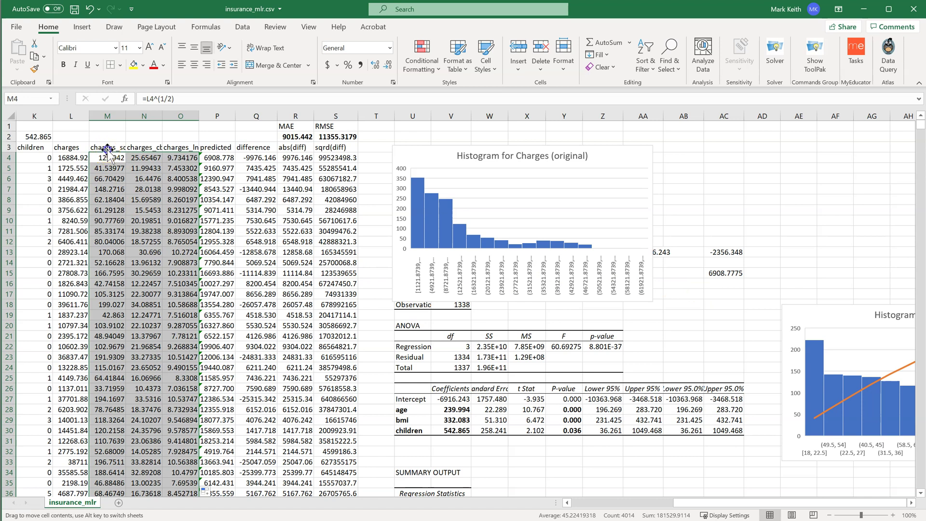
# Step: Insert a histogram chart of the charges_sqrt column
pyautogui.click(107, 149)
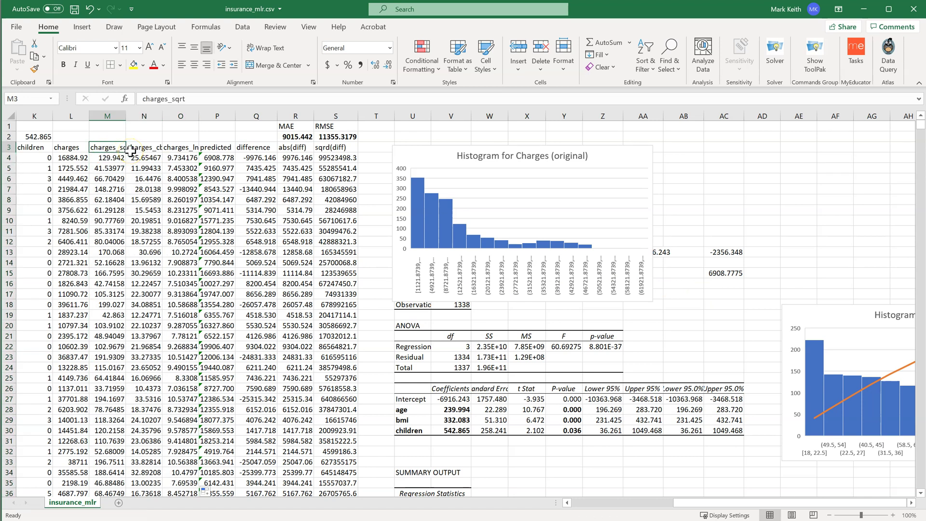
pyautogui.hotkey('ctrl', 'shift', 'Down')
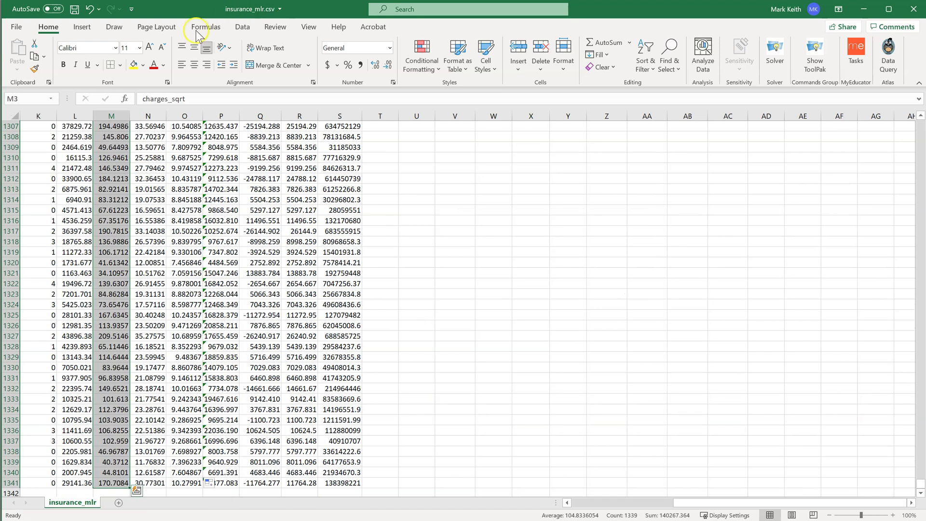
pyautogui.click(82, 27)
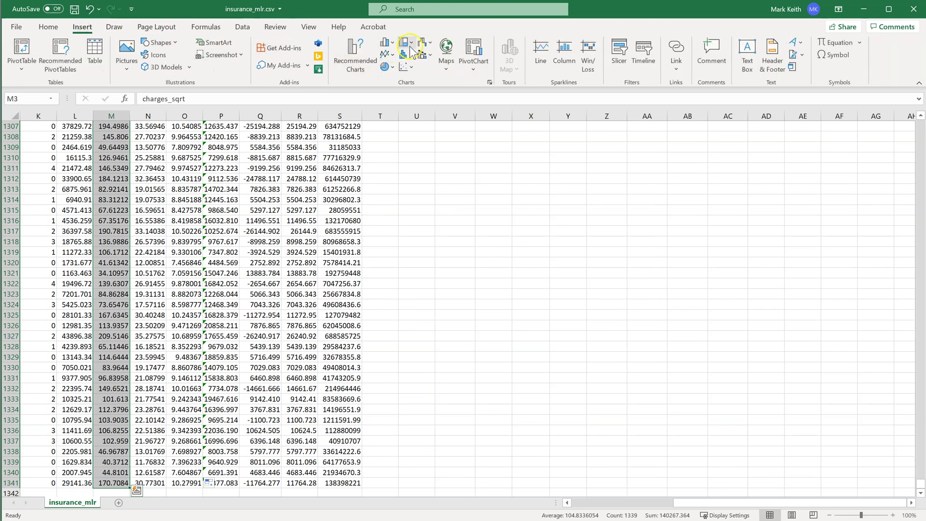
pyautogui.click(406, 55)
pyautogui.click(413, 88)
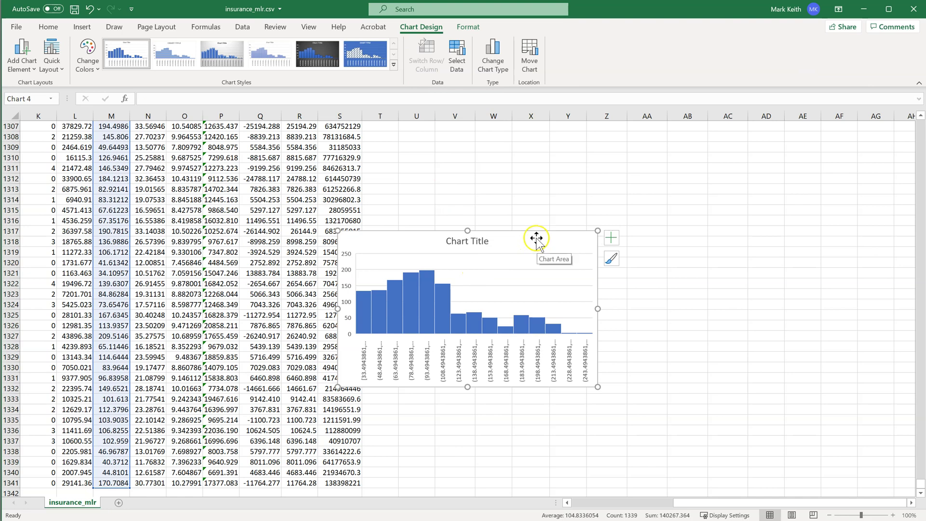
# Step: Paste the new histogram near the regression output and delete the old histogram with the trend line
pyautogui.press('Delete')
pyautogui.scroll(20, 536, 222)
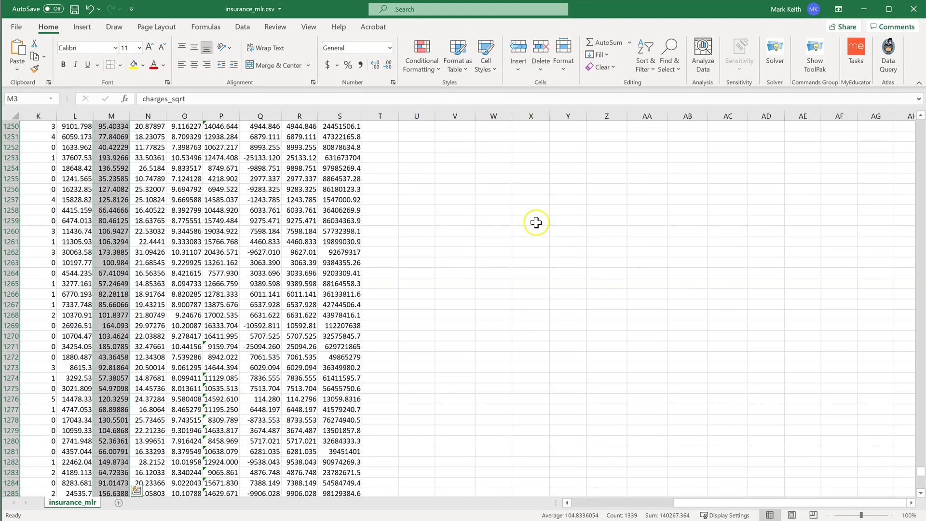
pyautogui.click(586, 305)
pyautogui.hotkey('ctrl', 'Up')
pyautogui.hotkey('ctrl', 'Up')
pyautogui.hotkey('ctrl', 'Up')
pyautogui.hotkey('ctrl', 'Up')
pyautogui.hotkey('ctrl', 'Up')
pyautogui.hotkey('ctrl', 'Up')
pyautogui.hotkey('ctrl', 'Up')
pyautogui.hotkey('ctrl', 'Up')
pyautogui.hotkey('ctrl', 'Up')
pyautogui.press('Down')
pyautogui.press('Down')
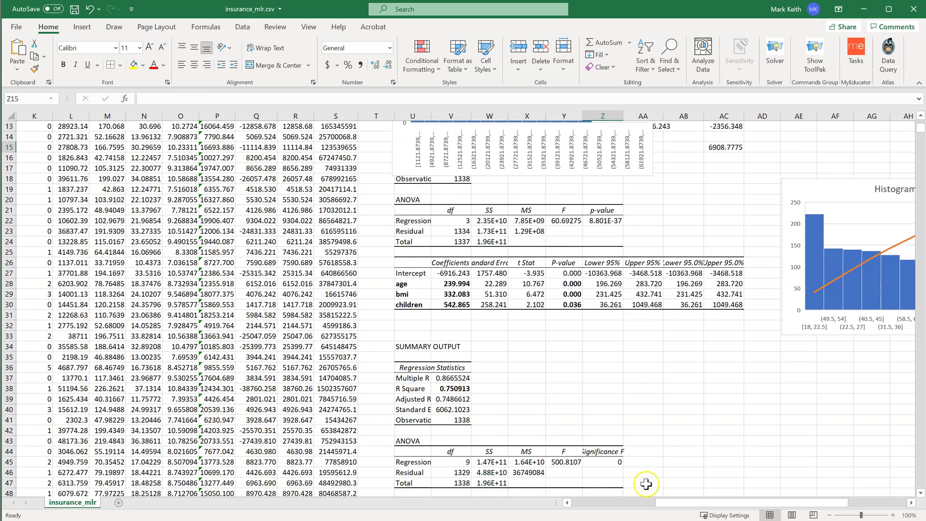
pyautogui.scroll(4, 758, 386)
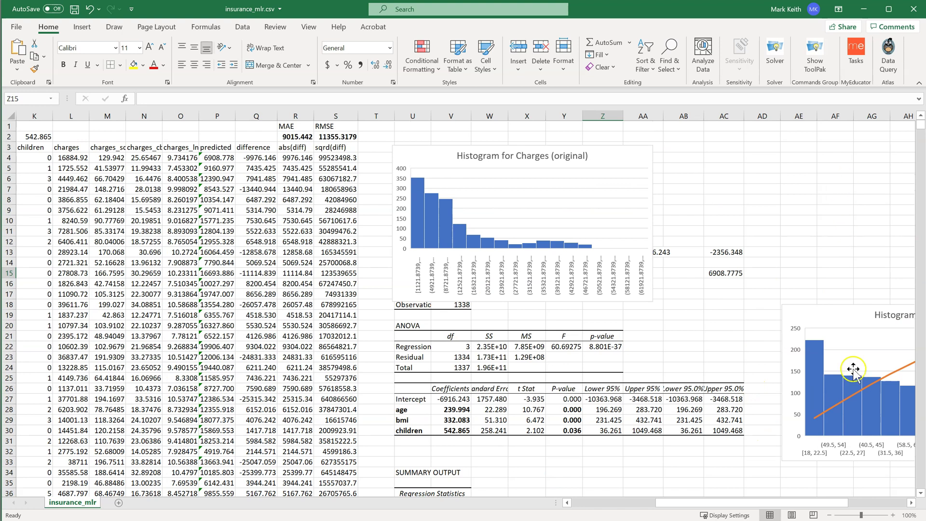
pyautogui.click(808, 472)
pyautogui.hotkey('ctrl', 'v')
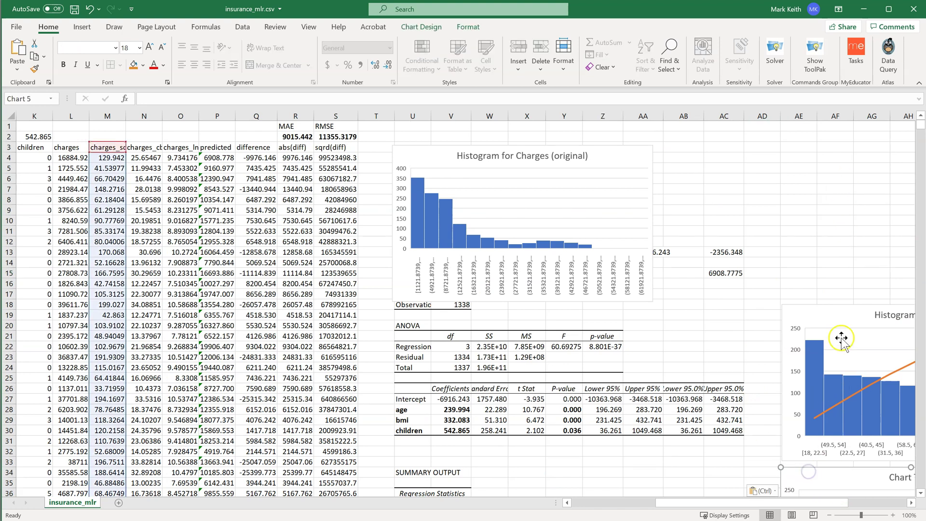
pyautogui.click(837, 306)
pyautogui.press('Delete')
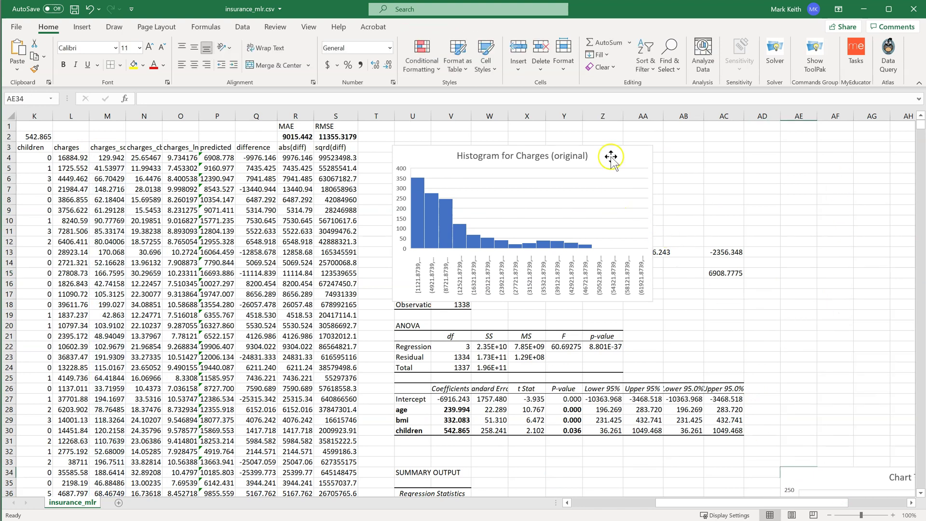
# Step: Shift the original charges histogram right and place the new histogram beneath it
pyautogui.moveTo(609, 155); pyautogui.dragTo(899, 147)
pyautogui.hotkey('ctrl', 'z')
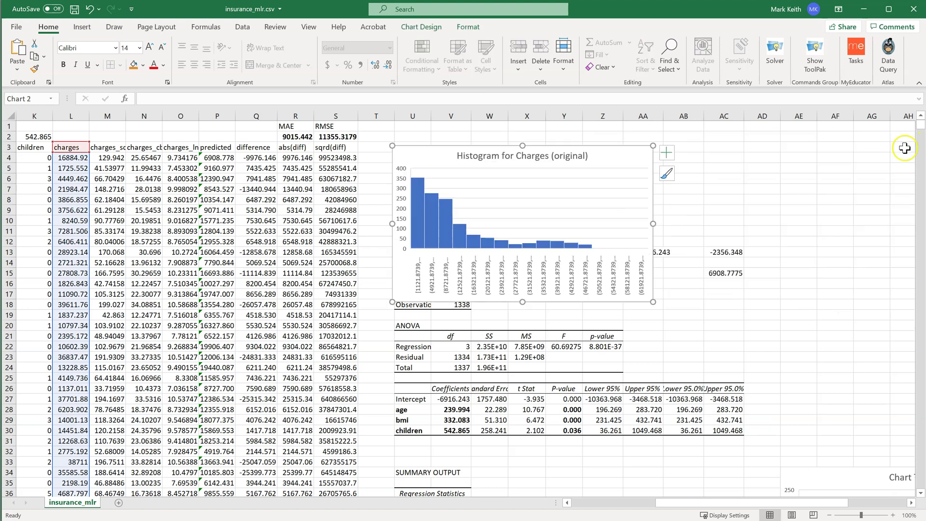
pyautogui.moveTo(482, 150); pyautogui.dragTo(784, 154)
pyautogui.moveTo(823, 480); pyautogui.dragTo(794, 323)
# Step: Title the new chart 'Histogram for Charges sqrt'
pyautogui.click(883, 326)
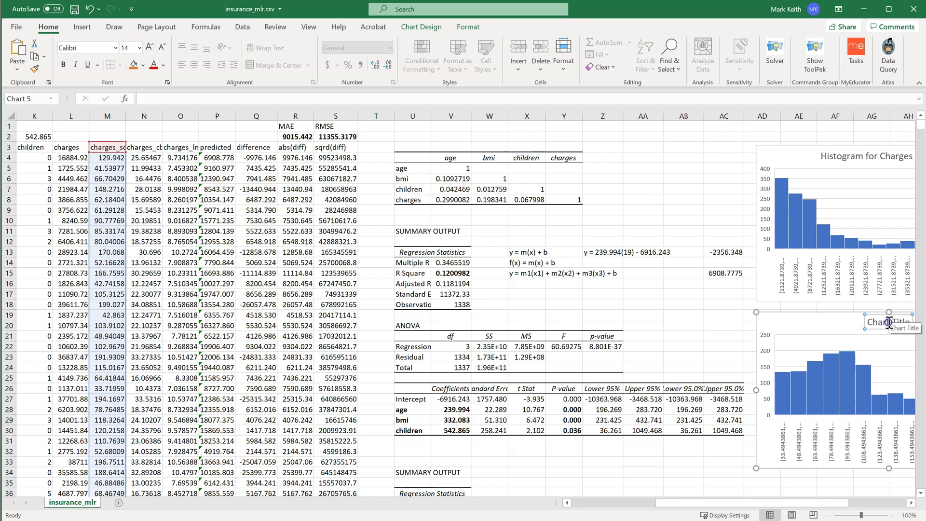
pyautogui.doubleClick(890, 323)
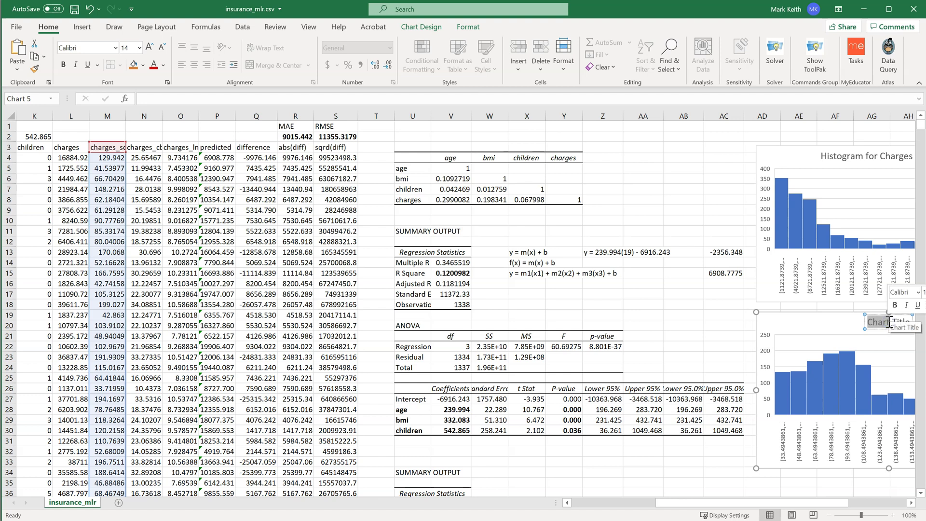
pyautogui.press('BackSpace')
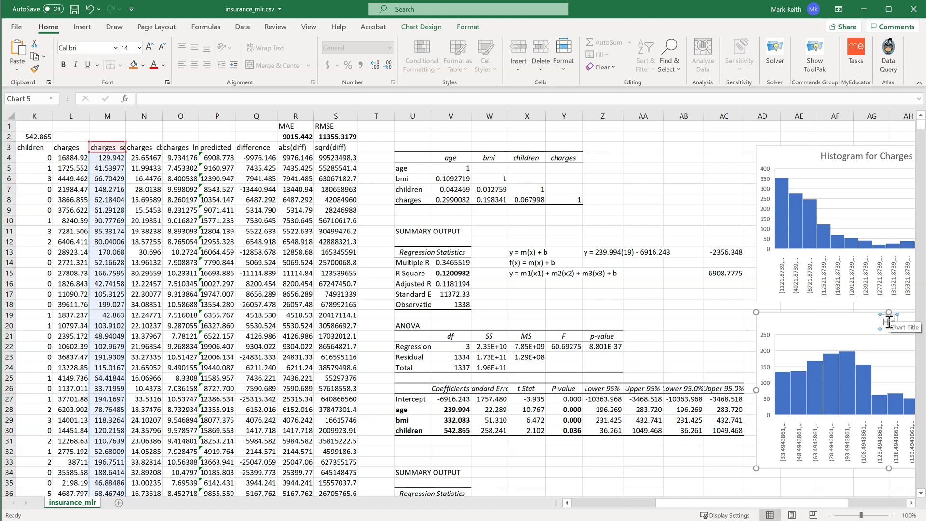
pyautogui.write('Histogram for Ch')
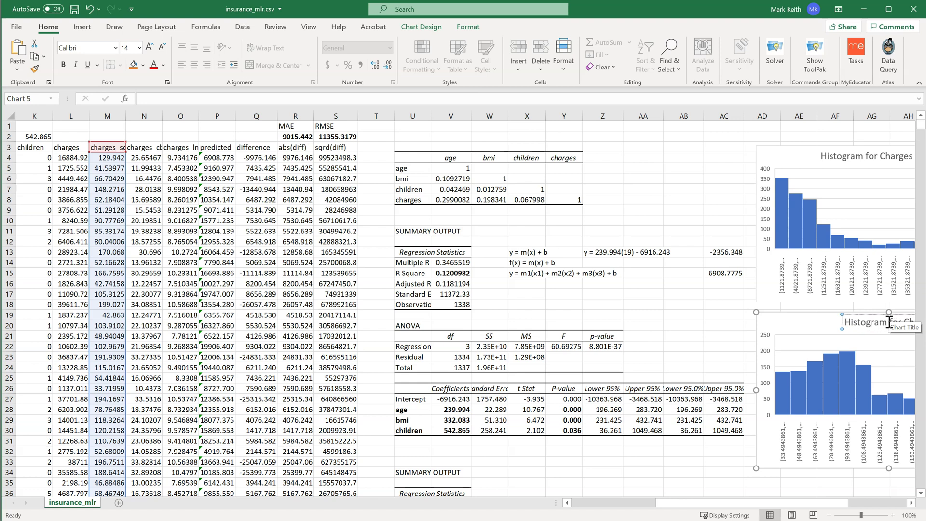
pyautogui.write('arges sqrt')
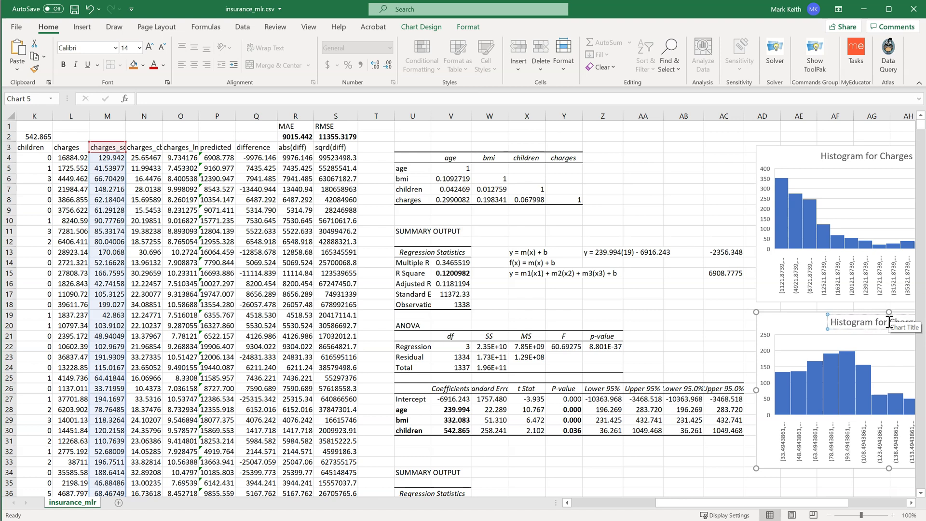
pyautogui.press('Return')
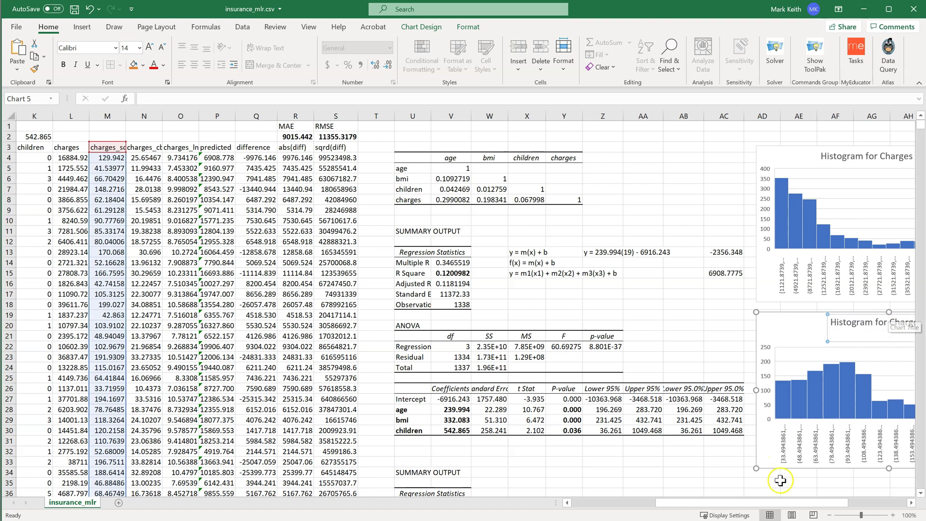
pyautogui.moveTo(779, 504); pyautogui.dragTo(801, 504)
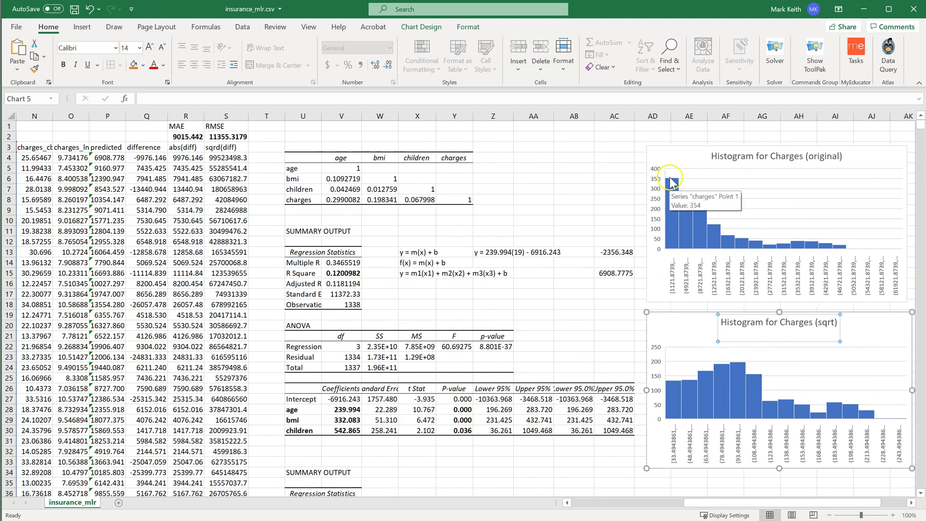
pyautogui.click(37, 161)
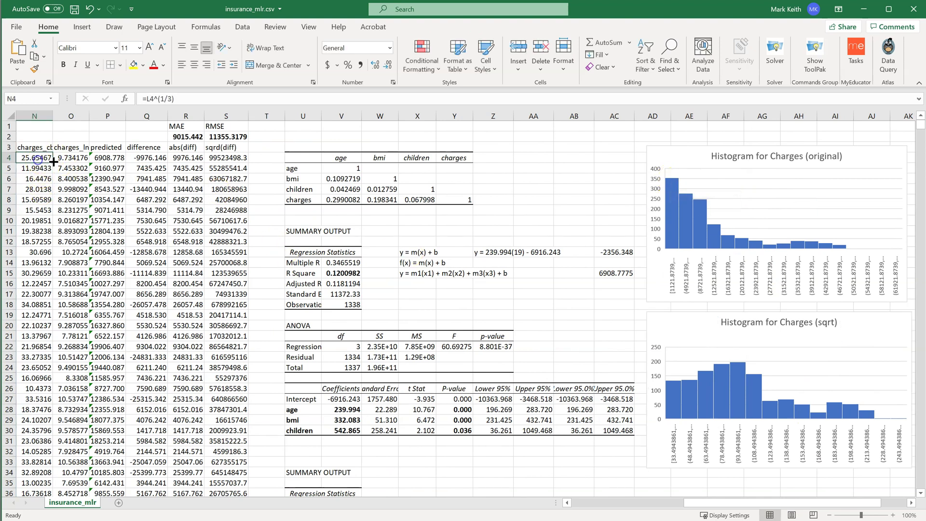
pyautogui.hscroll(-3, 66, 163)
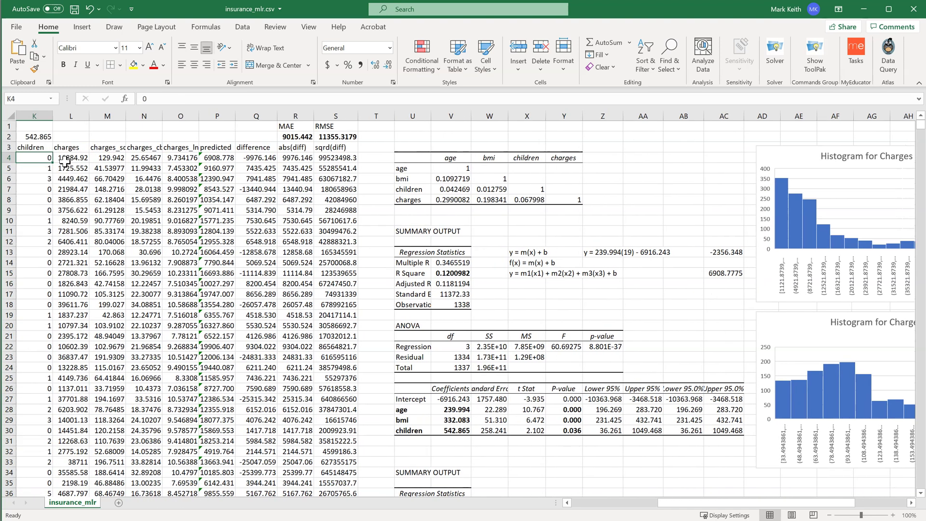
pyautogui.click(68, 163)
pyautogui.press('Right')
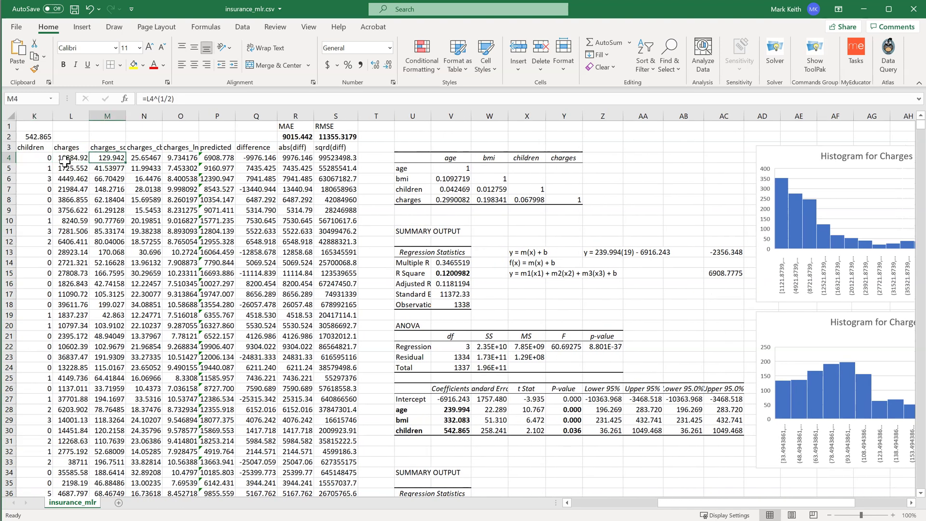
pyautogui.press('Down')
pyautogui.press('Down')
pyautogui.press('Down')
pyautogui.press('Down')
pyautogui.press('Down')
pyautogui.press('Down')
pyautogui.press('Down')
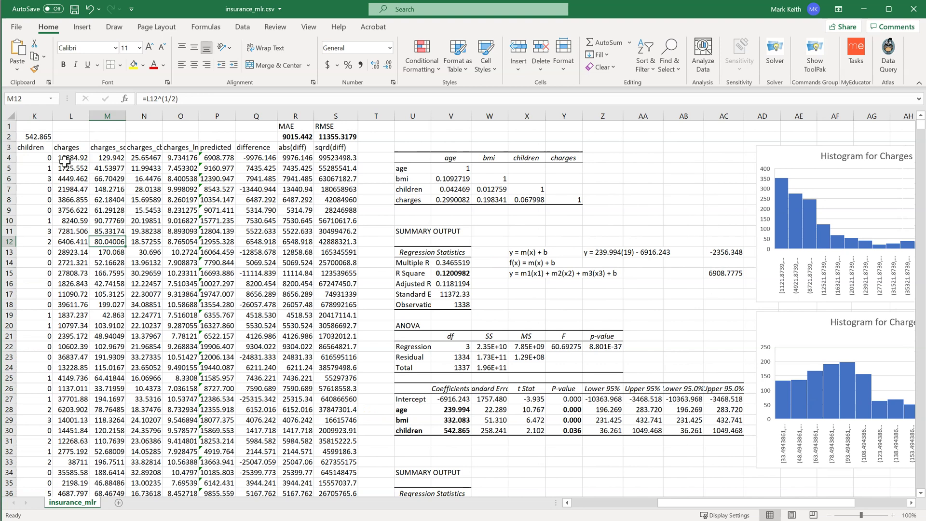
pyautogui.press('Right')
pyautogui.press('Right')
pyautogui.press('Right')
pyautogui.press('Right')
pyautogui.press('Right')
pyautogui.press('Right')
pyautogui.press('Right')
pyautogui.press('Right')
pyautogui.press('Right')
pyautogui.press('Right')
pyautogui.press('Right')
pyautogui.press('Right')
pyautogui.press('Right')
pyautogui.press('Right')
pyautogui.press('Right')
pyautogui.press('Right')
pyautogui.press('Right')
pyautogui.press('Right')
pyautogui.press('Right')
pyautogui.press('Right')
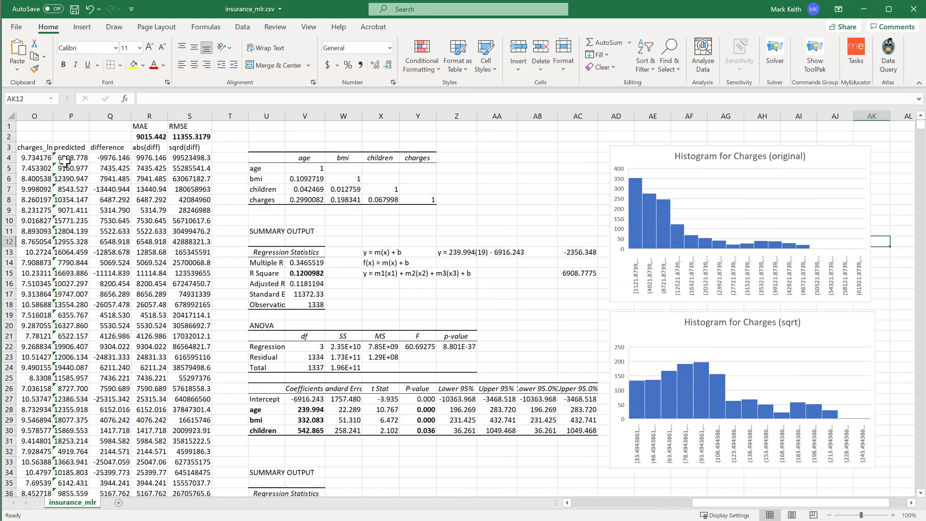
pyautogui.press('Right')
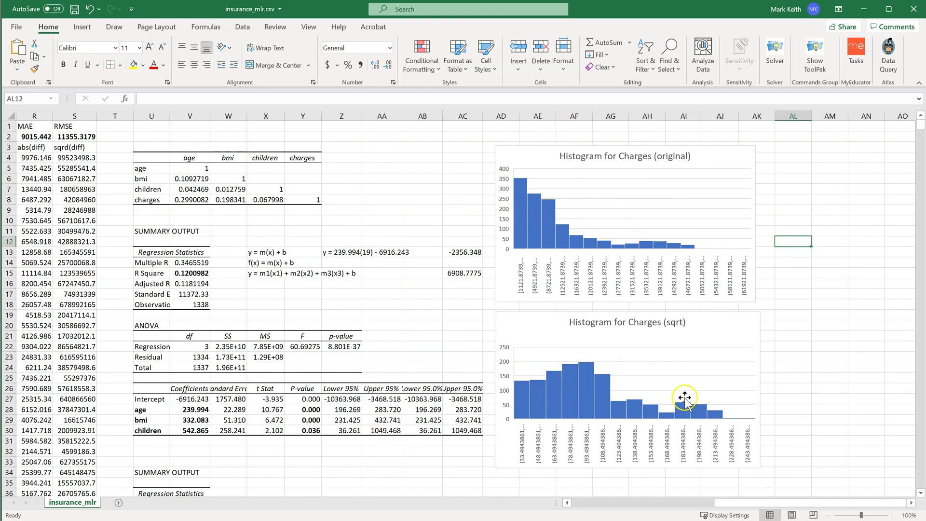
pyautogui.click(26, 146)
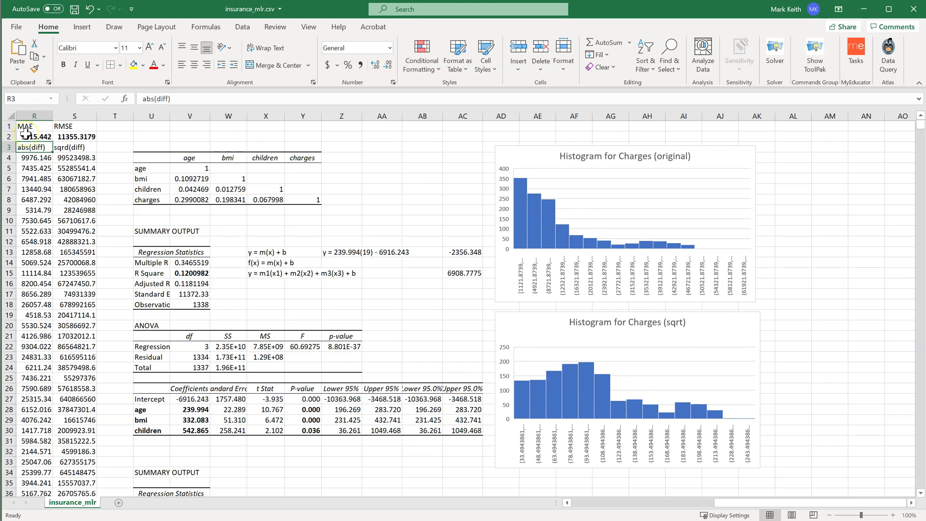
pyautogui.press('Left')
pyautogui.press('Left')
pyautogui.press('Left')
pyautogui.press('Left')
pyautogui.press('Left')
pyautogui.press('Left')
pyautogui.press('Left')
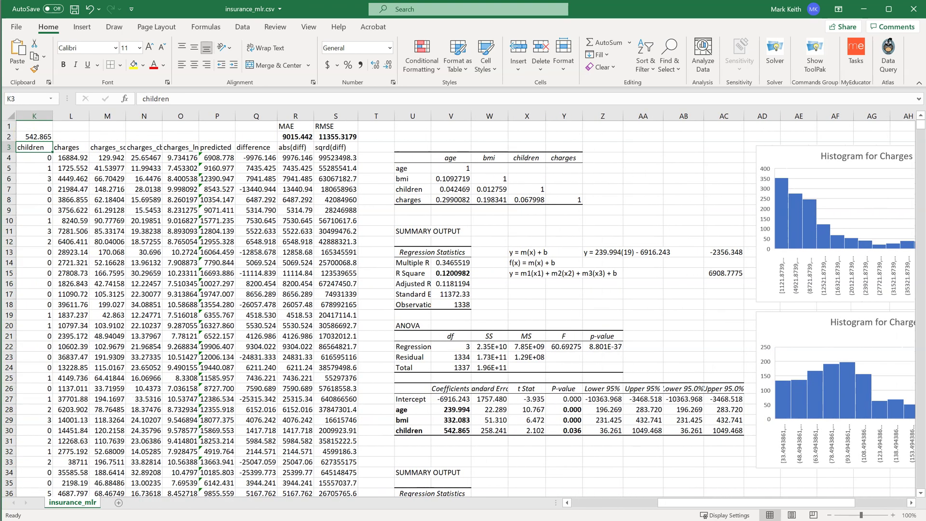
# Step: Enter =SKEW(L4:L1341) in L2, giving 1.51588 for the original charges
pyautogui.click(71, 136)
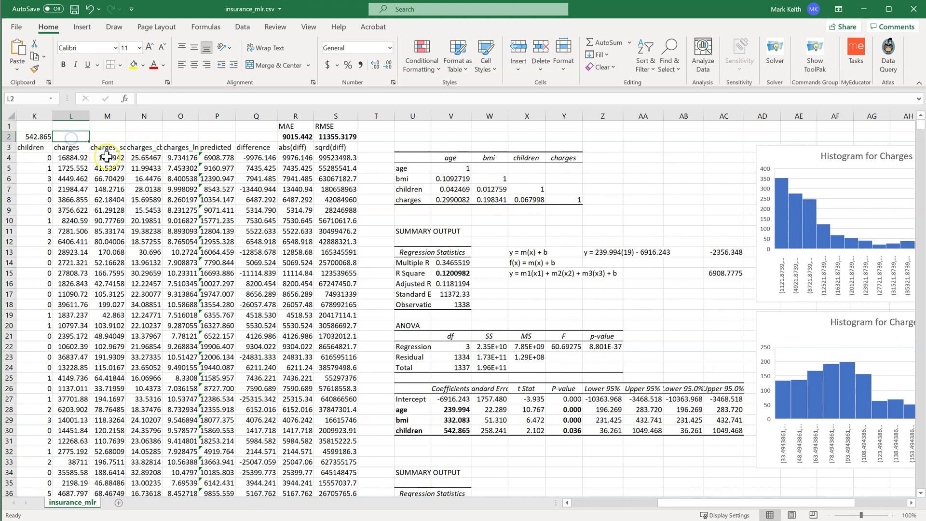
pyautogui.hscroll(-5, 106, 157)
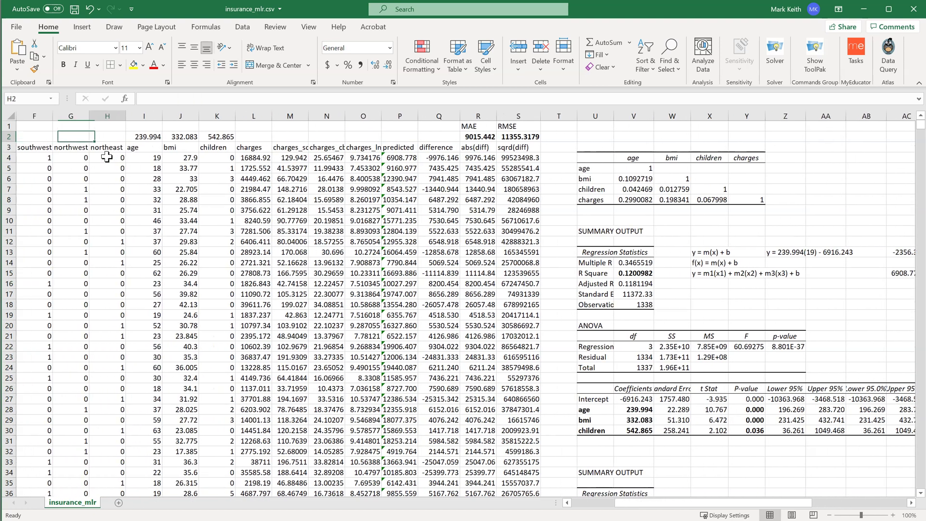
pyautogui.press('Left')
pyautogui.press('Right')
pyautogui.press('Right')
pyautogui.press('Left')
pyautogui.write('=')
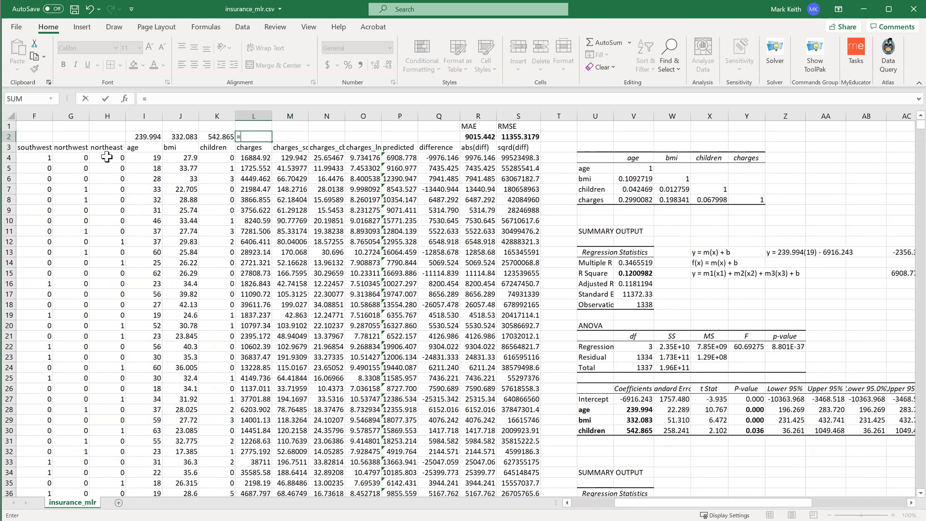
pyautogui.write('skew(')
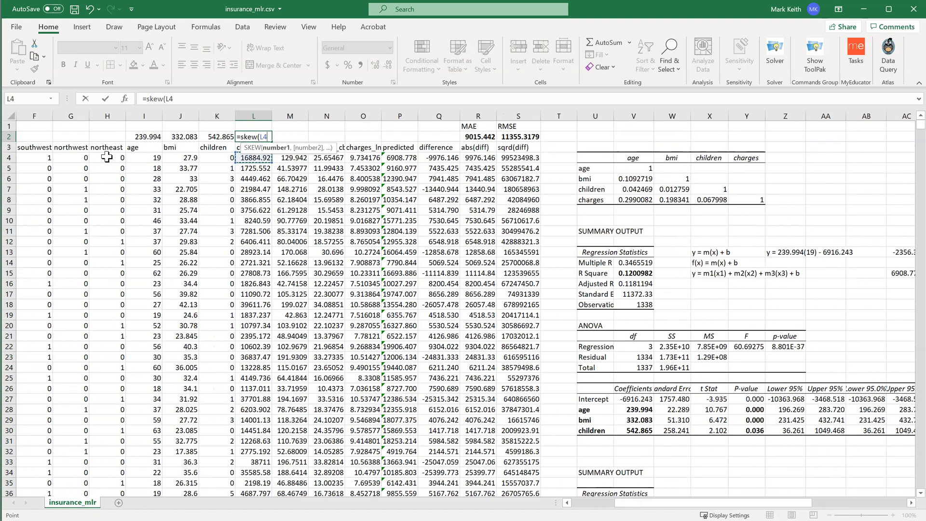
pyautogui.hotkey('ctrl', 'shift', 'Down')
pyautogui.press('Return')
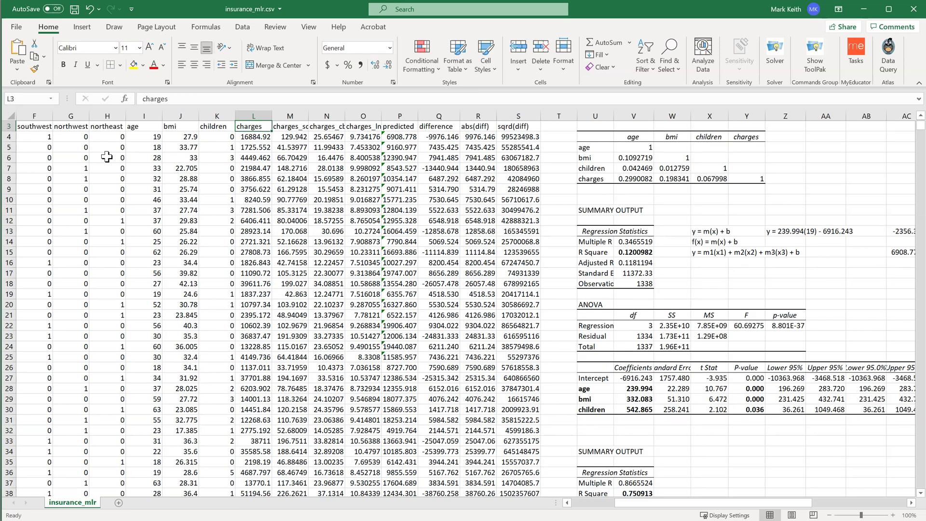
pyautogui.press('Up')
pyautogui.press('Up')
pyautogui.press('Down')
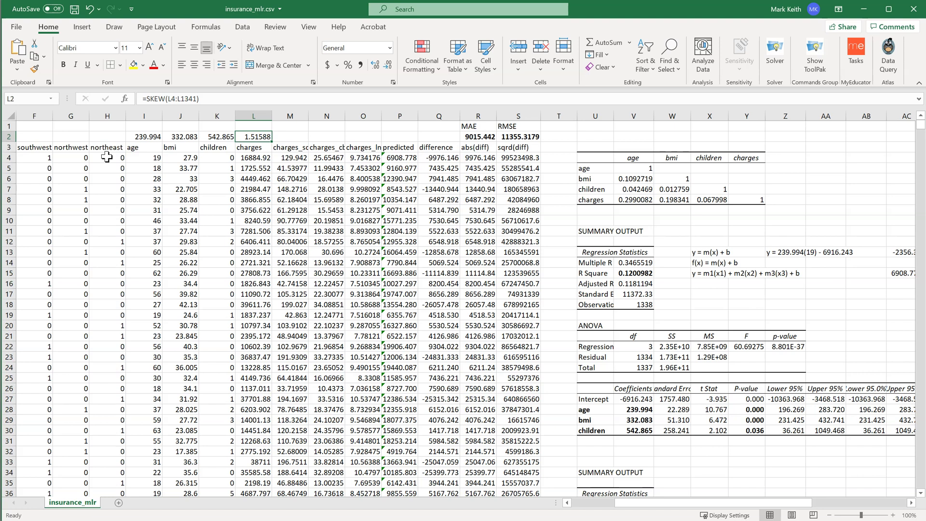
# Step: Enter =SKEW(M4:M1341) in M2, giving 0.795863 for the square-rooted charges
pyautogui.press('Right')
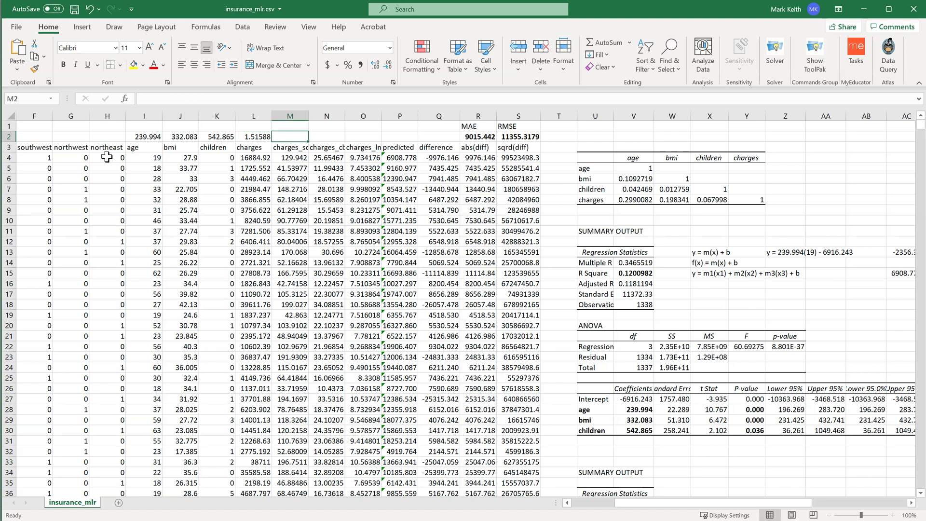
pyautogui.write('=')
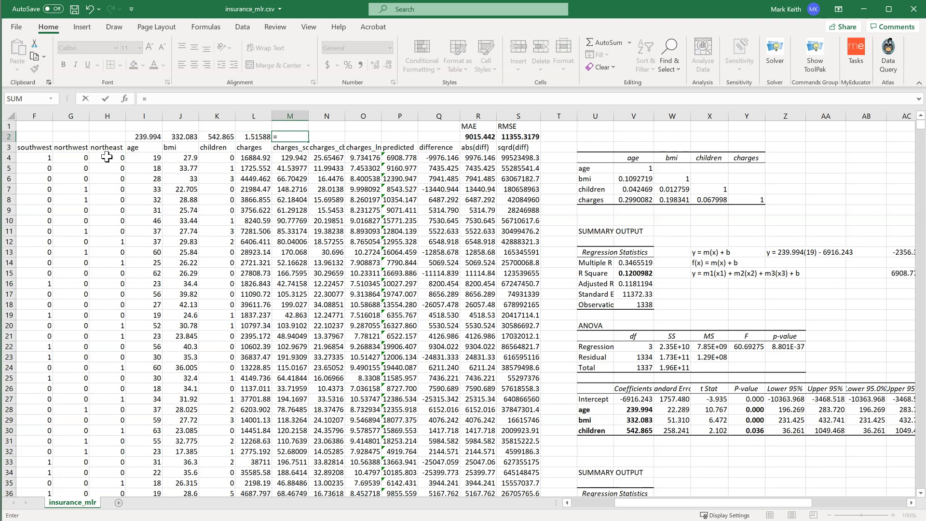
pyautogui.write('skew(')
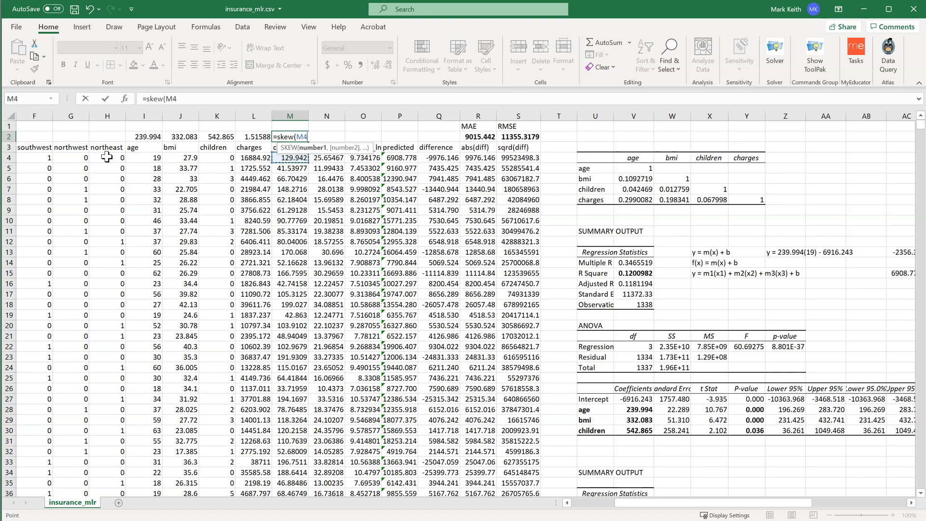
pyautogui.hotkey('ctrl', 'shift', 'Down')
pyautogui.hotkey('ctrl', 'Return')
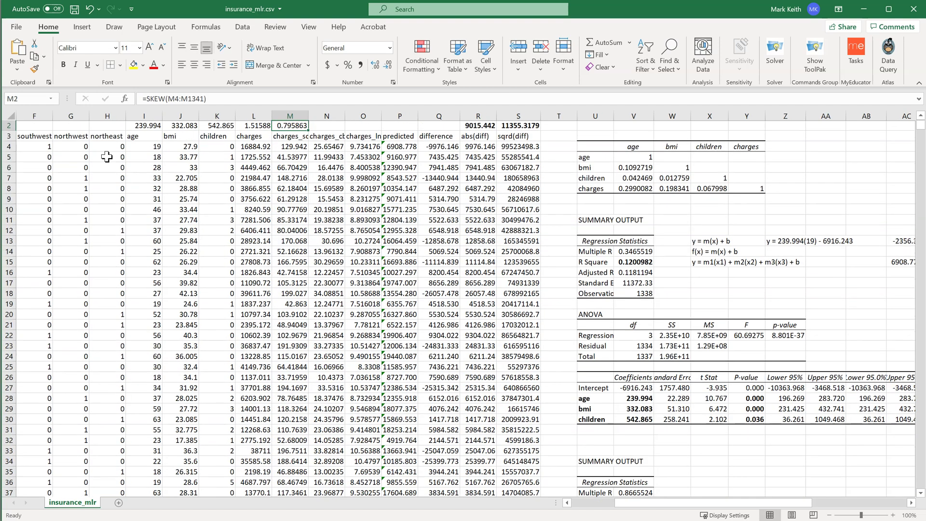
pyautogui.scroll(1, 107, 156)
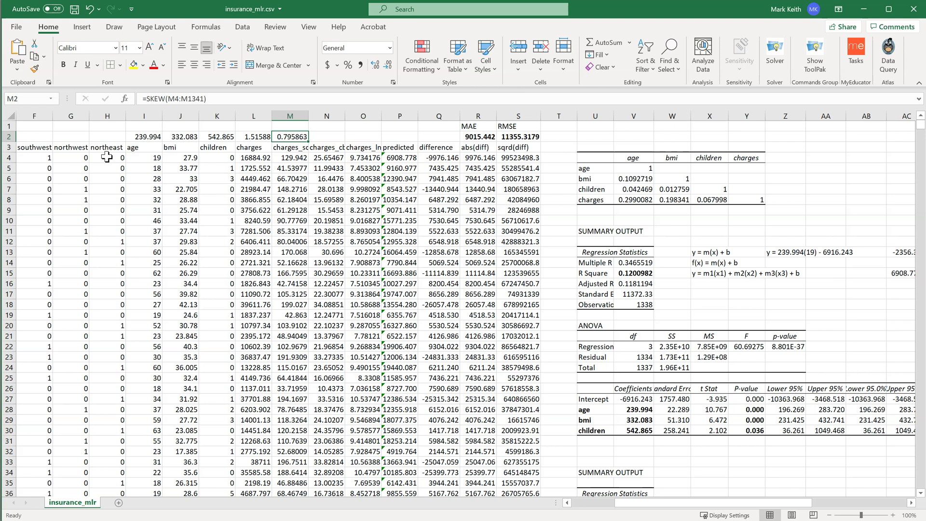
# Step: Enter =SKEW(N4:N1341) in N2, giving 0.515183 for cube-root charges
pyautogui.press('Right')
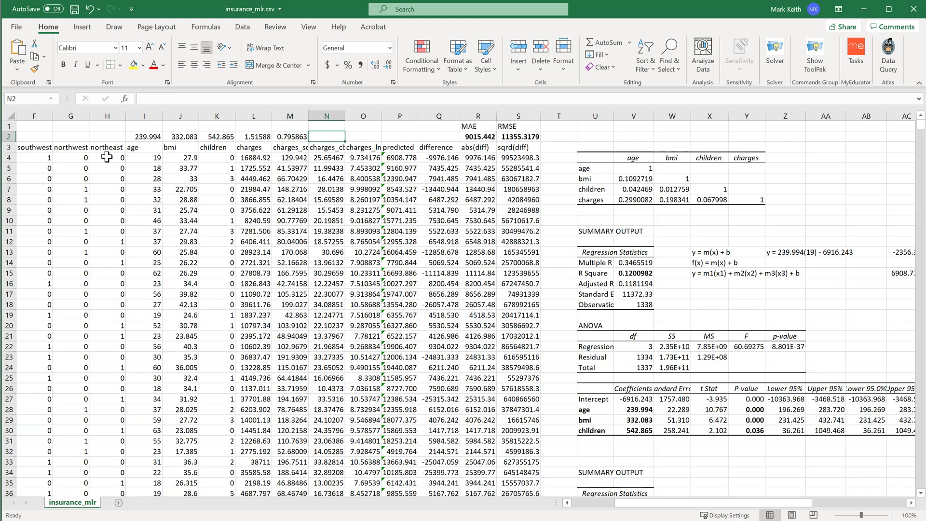
pyautogui.write('=skew(')
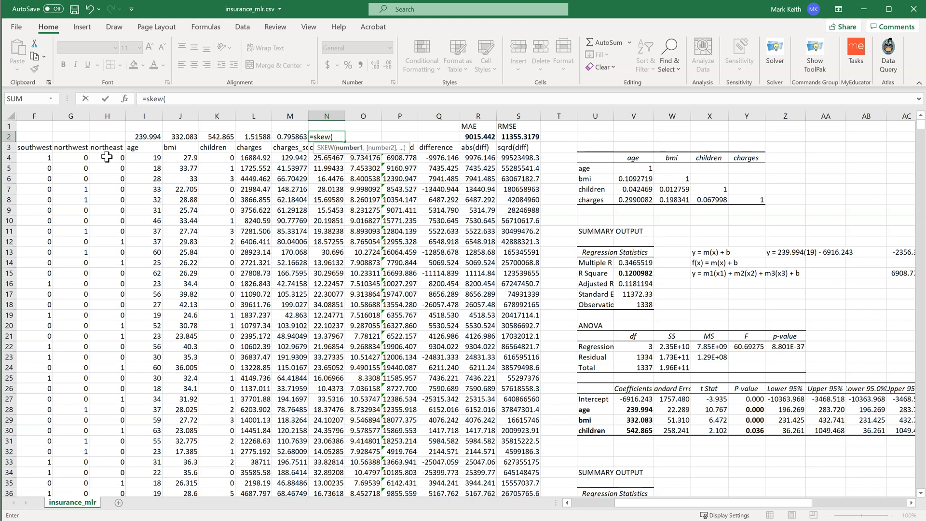
pyautogui.hotkey('ctrl', 'shift', 'Down')
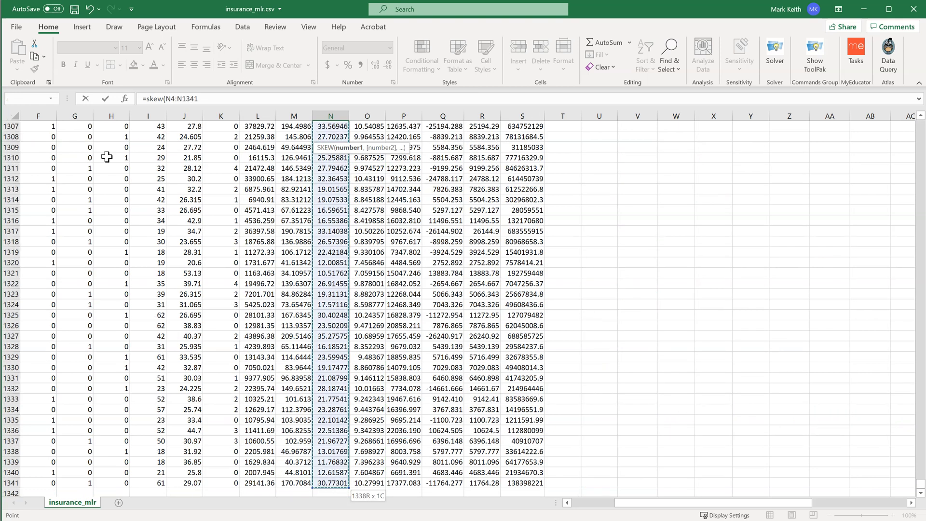
pyautogui.press('Return')
pyautogui.press('Up')
pyautogui.press('Up')
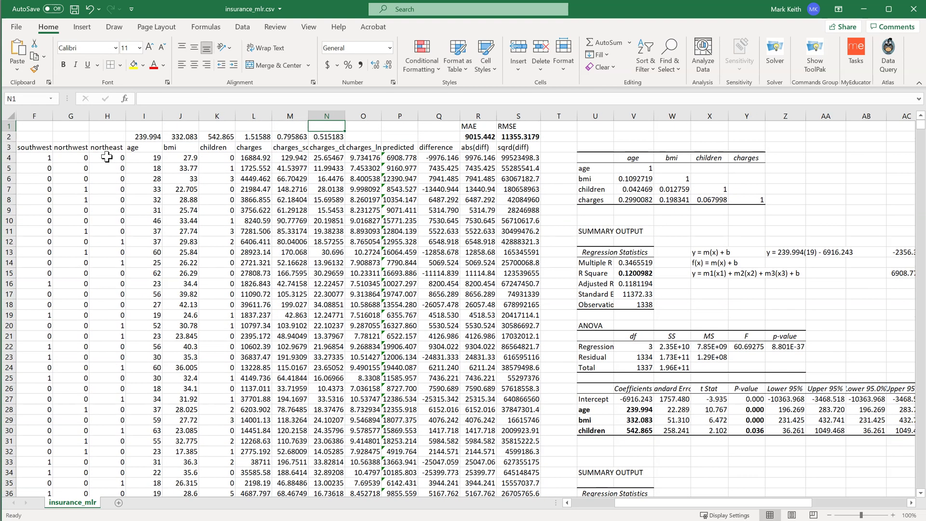
pyautogui.press('Down')
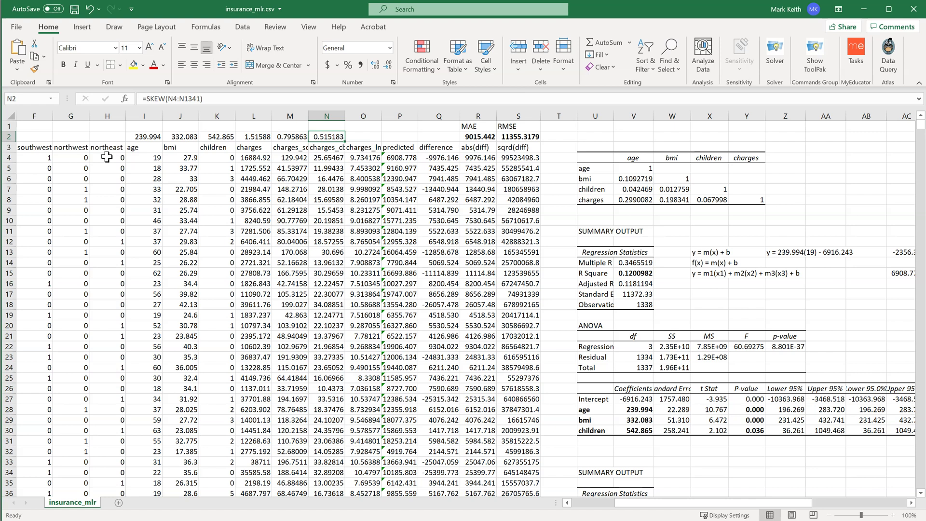
# Step: Enter =SKEW(O4:O1341) in O2, giving -0.0901 for log charges
pyautogui.press('Right')
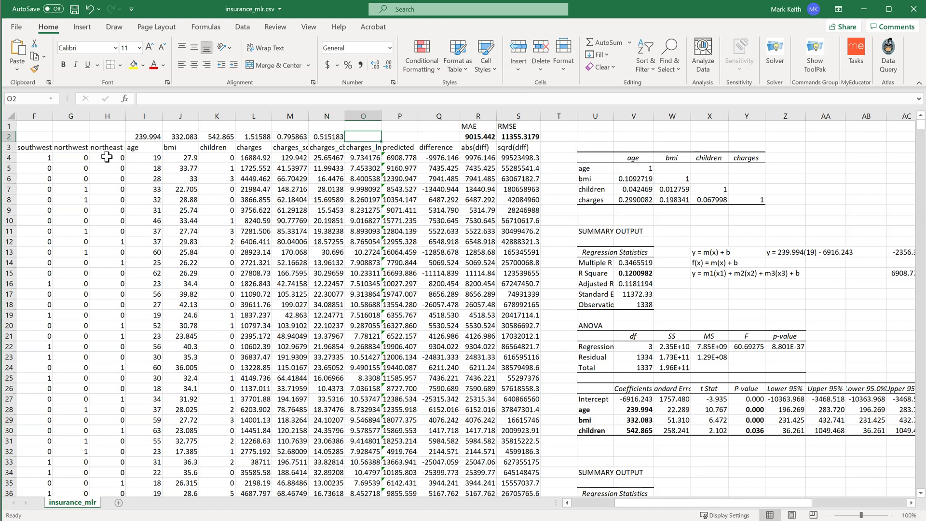
pyautogui.write('=')
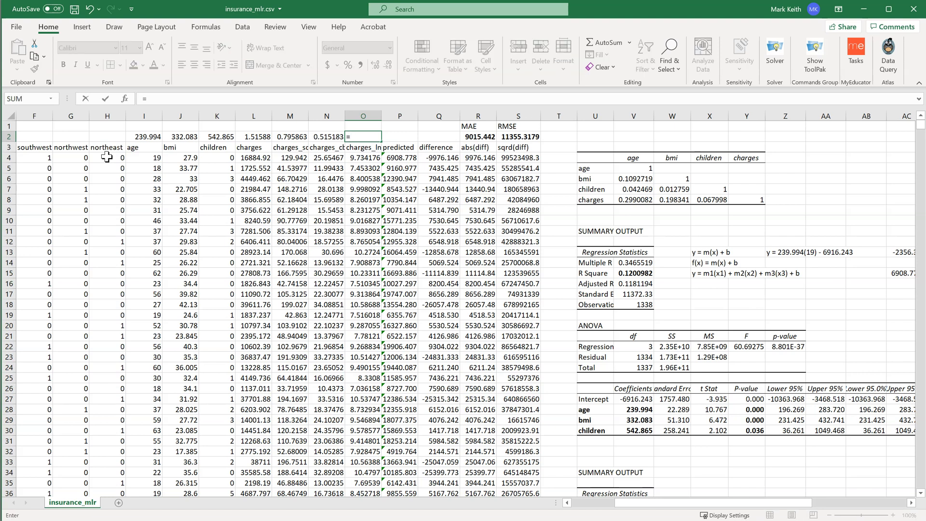
pyautogui.write('skew(')
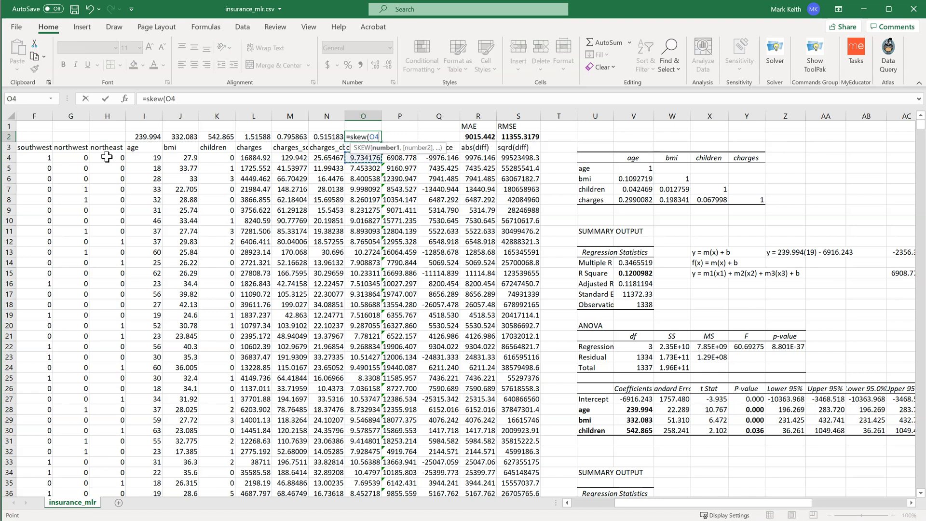
pyautogui.hotkey('ctrl', 'shift', 'Down')
pyautogui.press('Return')
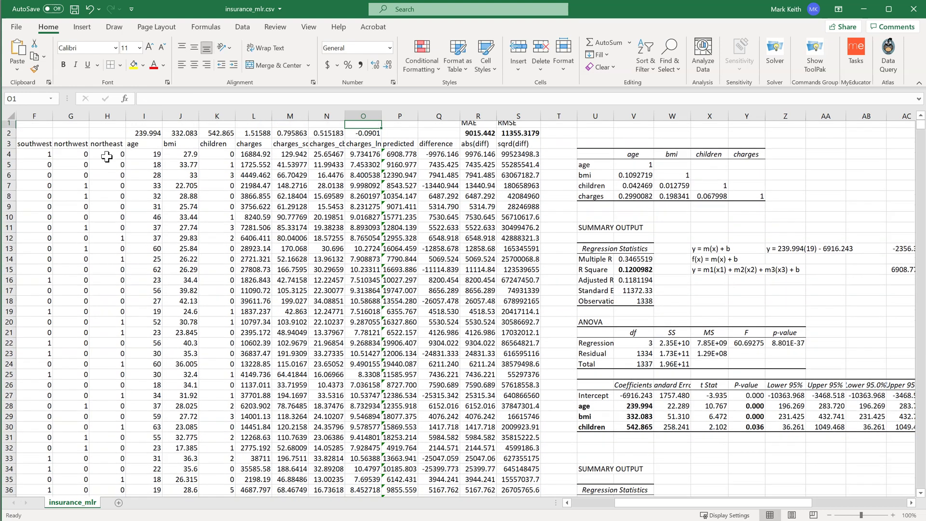
pyautogui.press('Up')
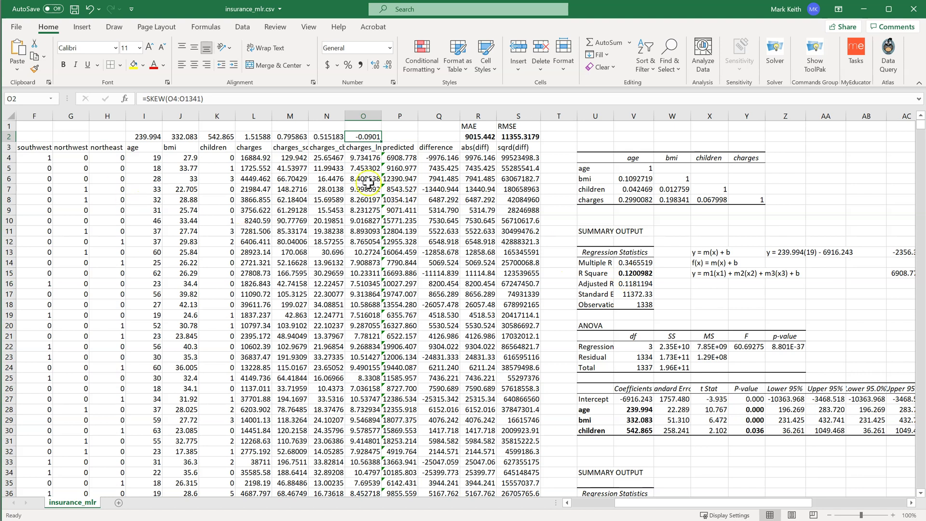
# Step: Insert a histogram chart of the charges_cbrt values in N3:N1341
pyautogui.click(321, 148)
pyautogui.hotkey('ctrl', 'shift', 'Down')
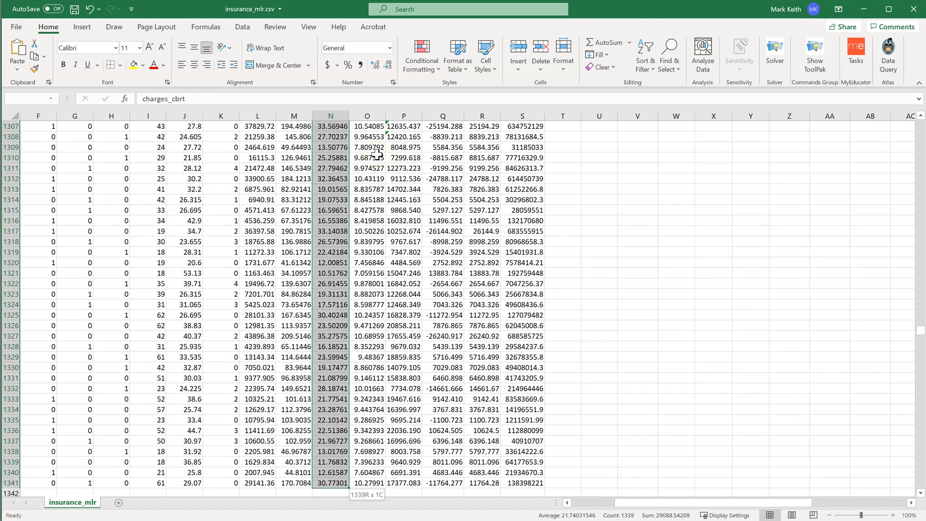
pyautogui.click(85, 29)
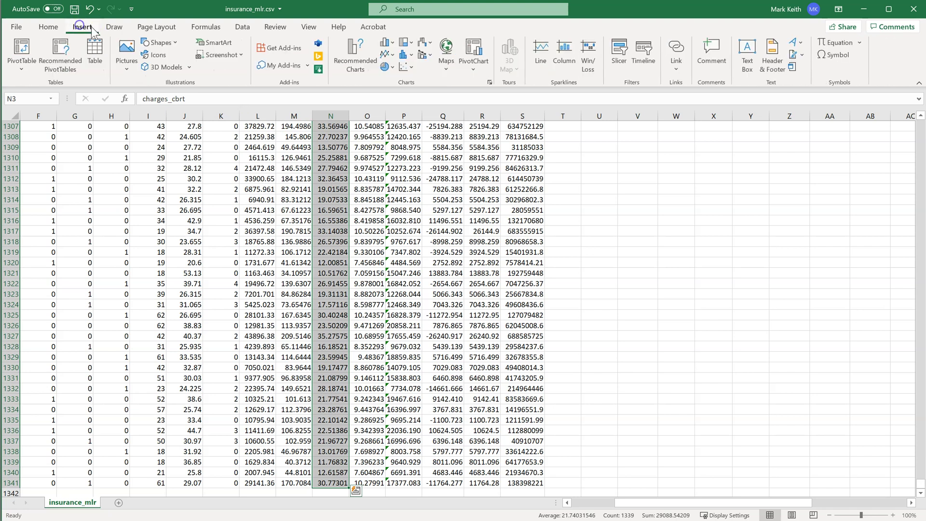
pyautogui.click(410, 57)
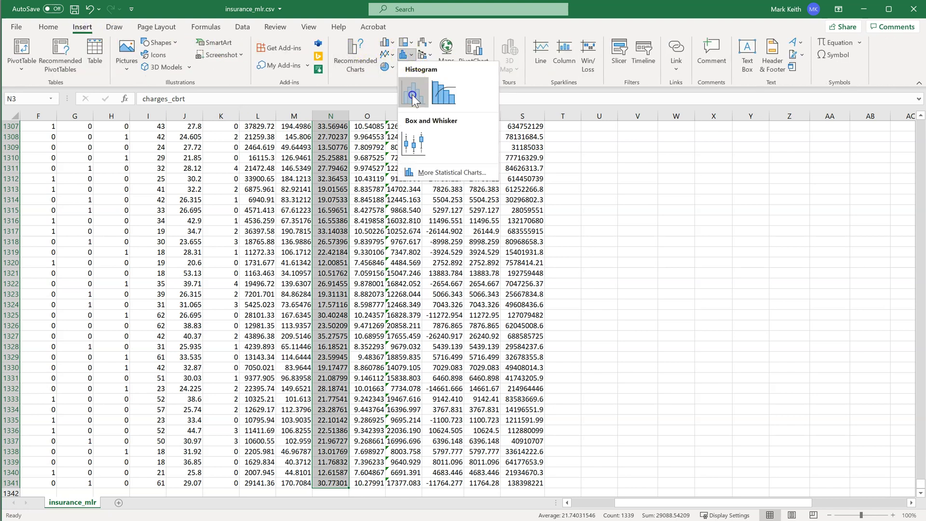
pyautogui.click(408, 104)
# Step: Paste the cube-root histogram at AD34 below the square-root histogram and align it
pyautogui.press('Delete')
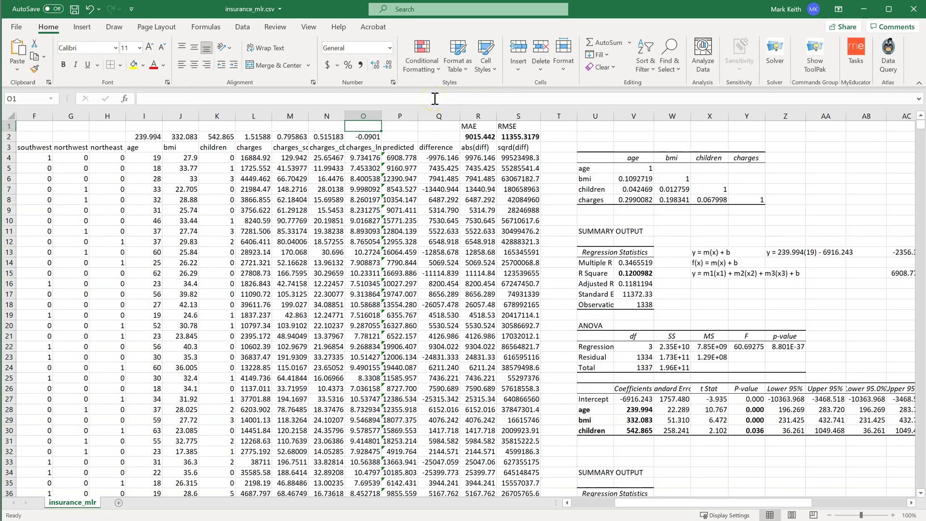
pyautogui.press('Right')
pyautogui.press('Right')
pyautogui.press('Right')
pyautogui.press('Right')
pyautogui.press('Right')
pyautogui.press('Right')
pyautogui.press('Right')
pyautogui.press('Right')
pyautogui.press('Right')
pyautogui.press('Right')
pyautogui.press('Right')
pyautogui.press('Right')
pyautogui.press('Right')
pyautogui.press('Right')
pyautogui.press('Right')
pyautogui.press('Right')
pyautogui.press('Right')
pyautogui.press('Right')
pyautogui.press('Right')
pyautogui.press('Right')
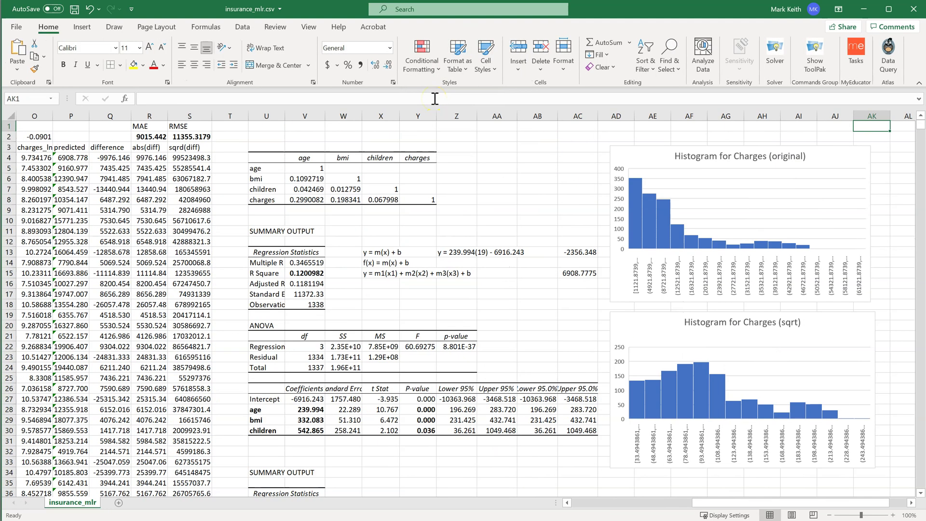
pyautogui.press('Down')
pyautogui.press('Down')
pyautogui.press('Down')
pyautogui.press('Down')
pyautogui.press('Down')
pyautogui.press('Down')
pyautogui.press('Down')
pyautogui.press('Down')
pyautogui.press('Down')
pyautogui.press('Down')
pyautogui.press('Down')
pyautogui.press('Down')
pyautogui.press('Down')
pyautogui.press('Down')
pyautogui.press('Down')
pyautogui.press('Down')
pyautogui.press('Down')
pyautogui.press('Down')
pyautogui.press('Down')
pyautogui.press('Down')
pyautogui.press('Down')
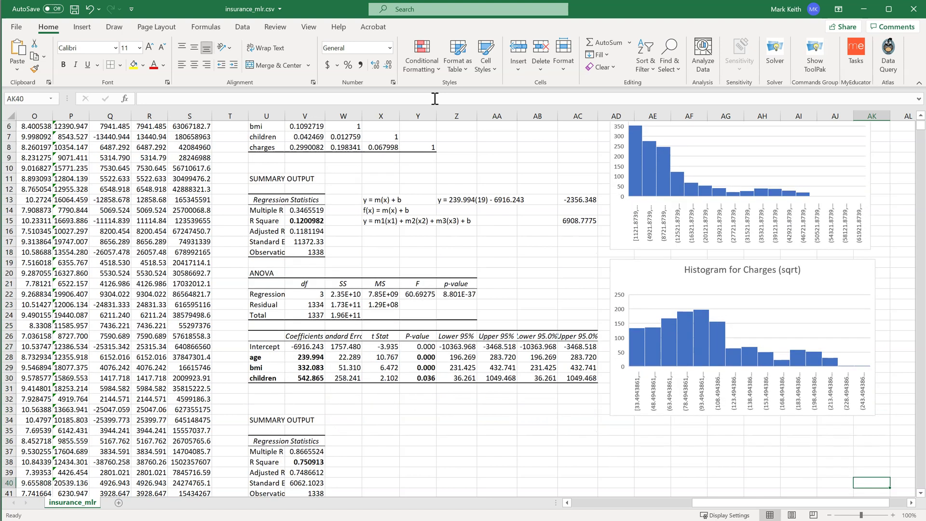
pyautogui.press('Up')
pyautogui.press('Up')
pyautogui.press('Up')
pyautogui.press('Up')
pyautogui.press('Left')
pyautogui.press('Left')
pyautogui.press('Left')
pyautogui.press('Left')
pyautogui.press('Left')
pyautogui.press('Left')
pyautogui.press('Left')
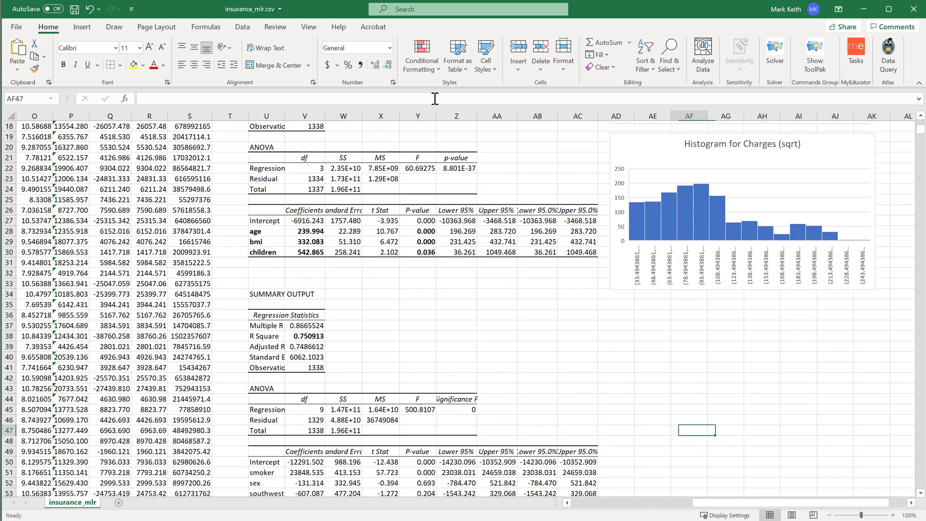
pyautogui.press('Up')
pyautogui.press('Up')
pyautogui.press('Up')
pyautogui.press('Up')
pyautogui.press('Up')
pyautogui.press('Up')
pyautogui.press('Up')
pyautogui.press('Up')
pyautogui.press('Up')
pyautogui.press('Up')
pyautogui.press('Up')
pyautogui.press('Up')
pyautogui.press('Up')
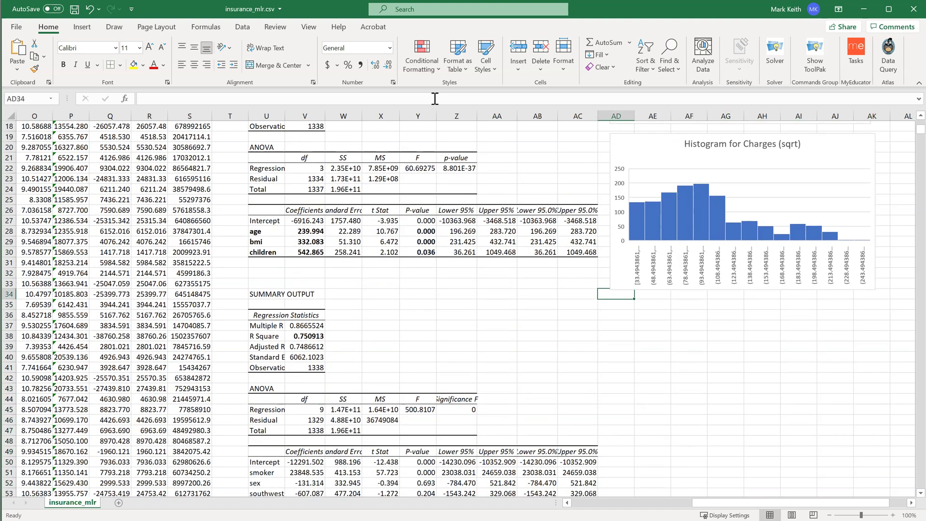
pyautogui.hotkey('ctrl', 'v')
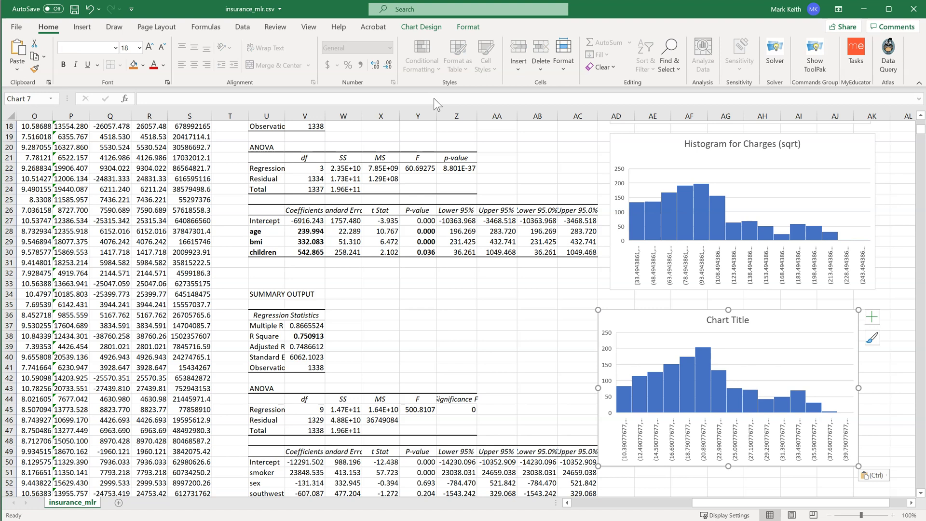
pyautogui.click(699, 306)
pyautogui.moveTo(699, 307); pyautogui.dragTo(710, 306)
# Step: Retitle the cube-root histogram 'Charges (cbrt)'
pyautogui.doubleClick(756, 321)
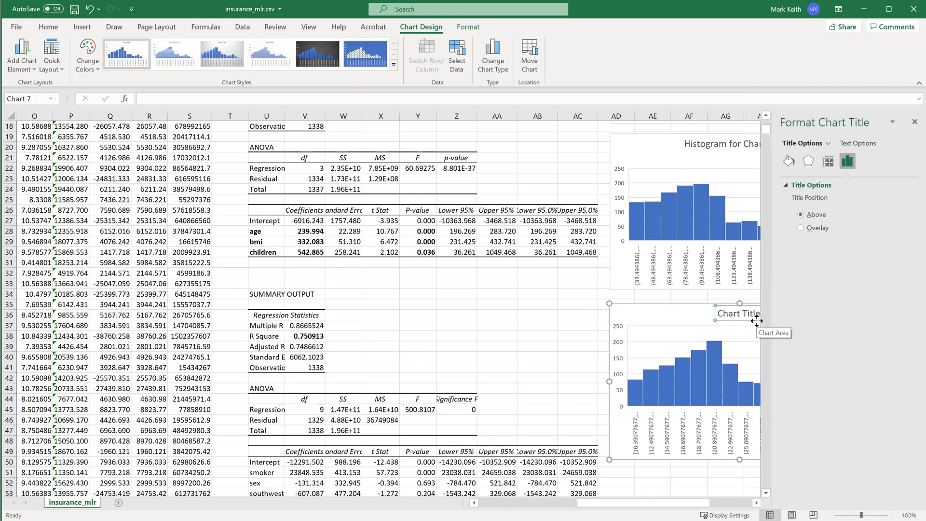
pyautogui.click(914, 122)
pyautogui.click(728, 314)
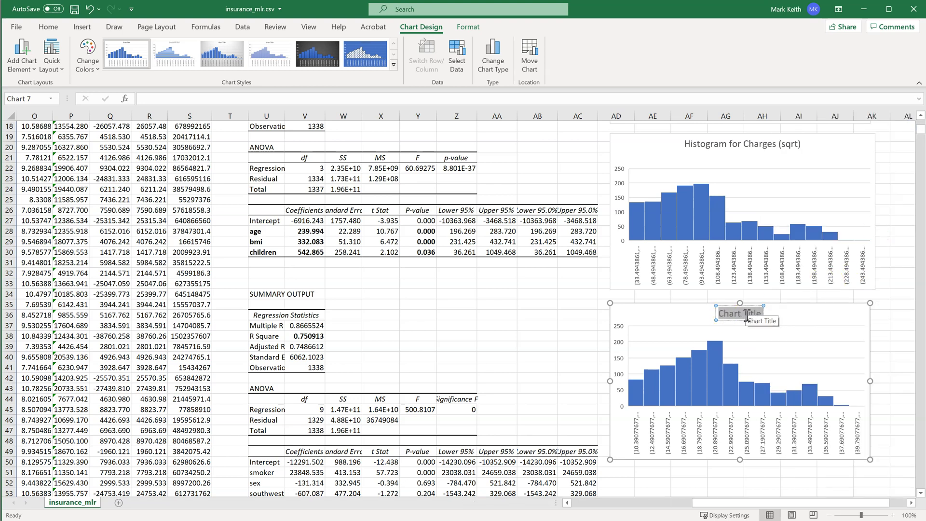
pyautogui.press('BackSpace')
pyautogui.write('Charges')
pyautogui.write(' (sqrt)')
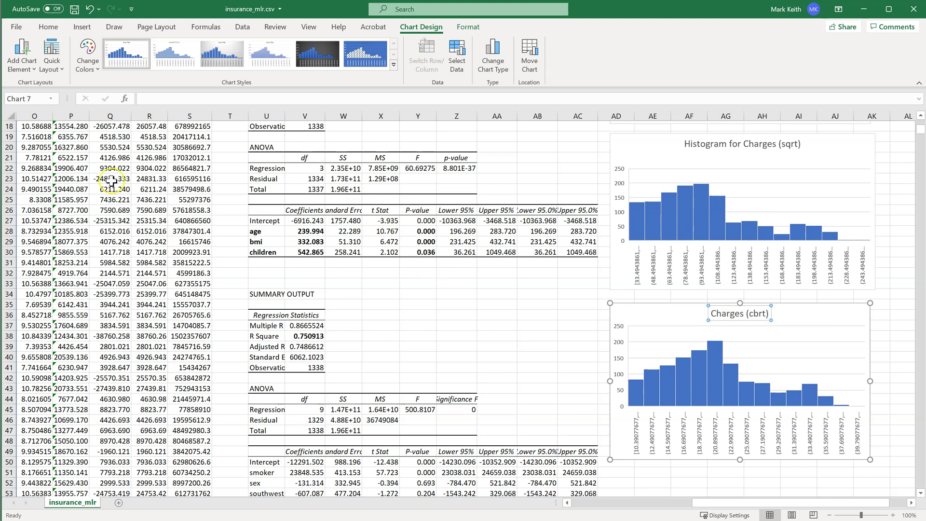
pyautogui.click(101, 182)
pyautogui.click(64, 188)
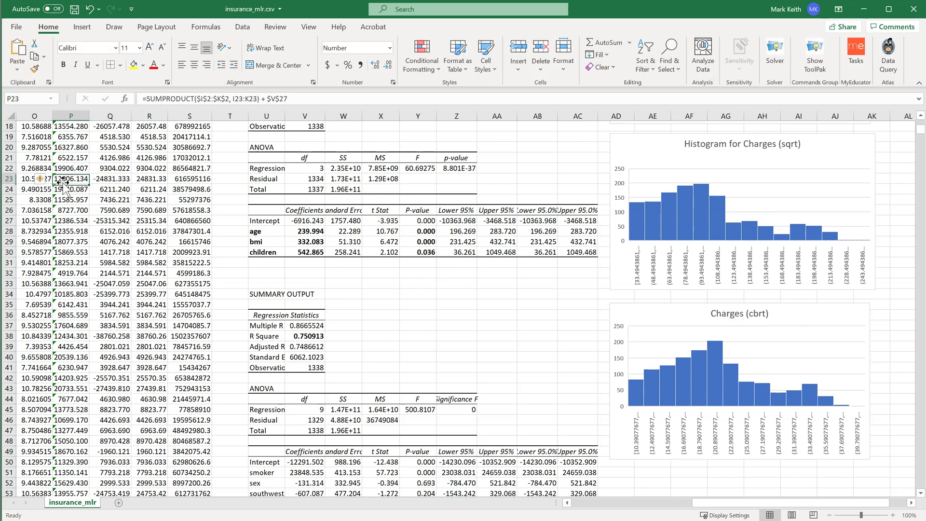
# Step: Insert a histogram chart of the charges_ln values, excluding the row-2 skewness cell
pyautogui.hotkey('ctrl', 'Up')
pyautogui.press('Left')
pyautogui.press('Left')
pyautogui.press('Right')
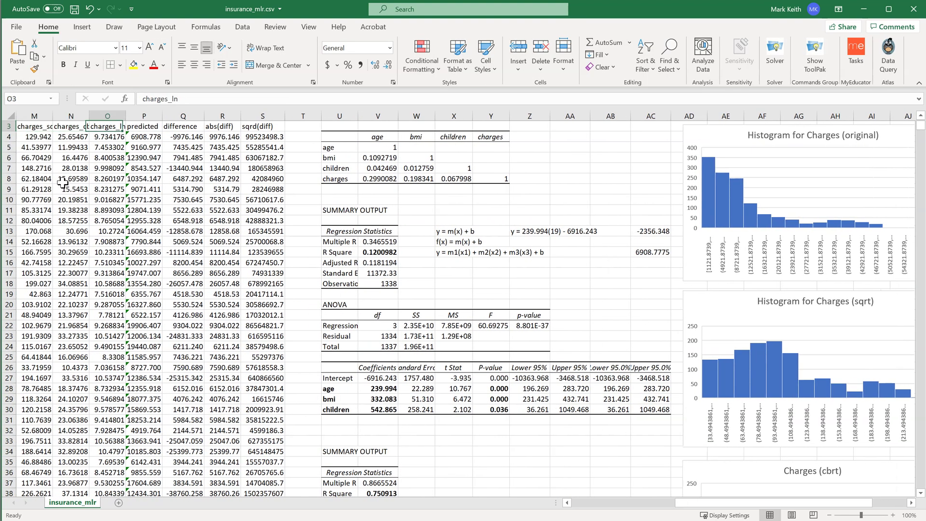
pyautogui.hotkey('ctrl', 'Down')
pyautogui.hotkey('ctrl', 'shift', 'Up')
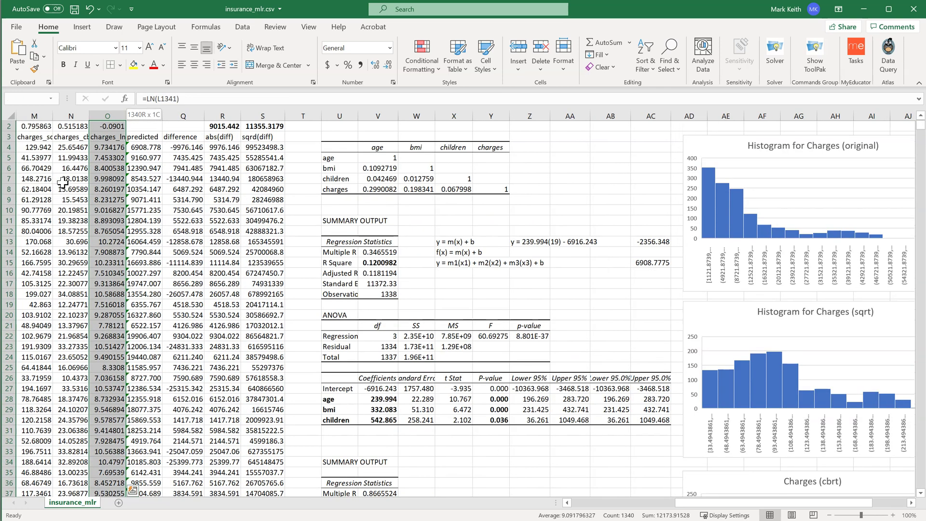
pyautogui.hotkey('shift', 'Down')
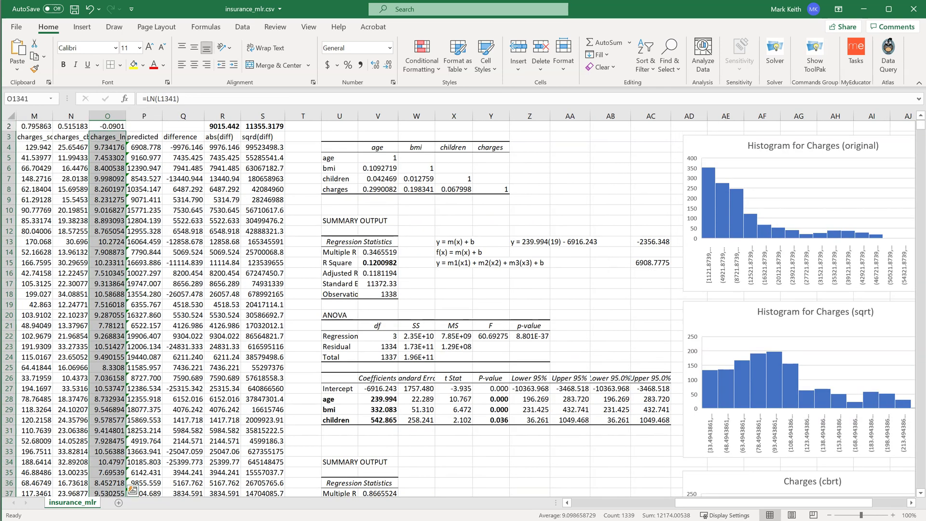
pyautogui.click(82, 27)
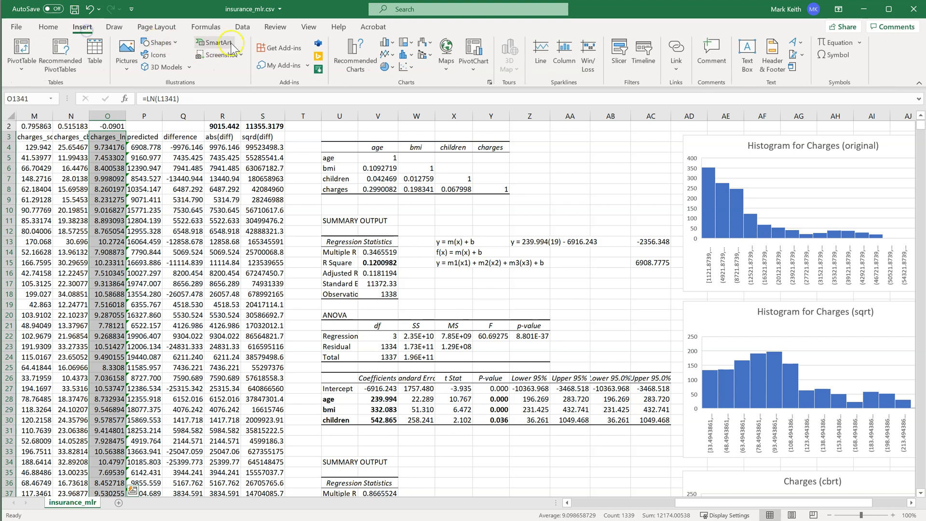
pyautogui.click(404, 55)
pyautogui.click(411, 91)
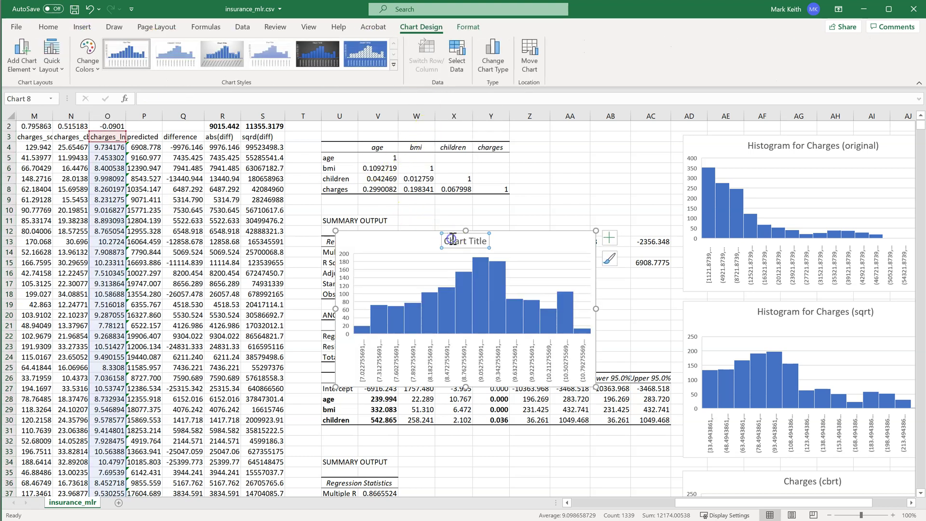
# Step: Title the log histogram 'Charges natrual log' and shift it down and right beside the others
pyautogui.click(456, 239)
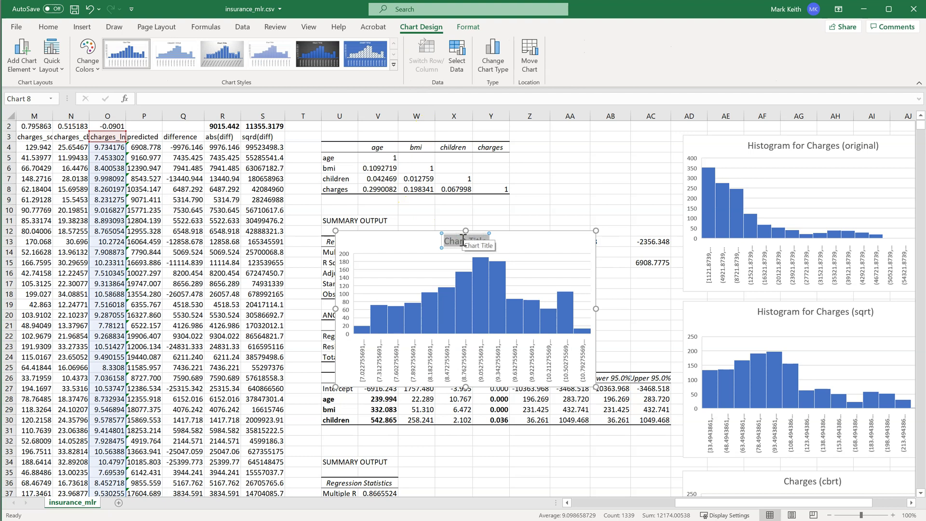
pyautogui.press('BackSpace')
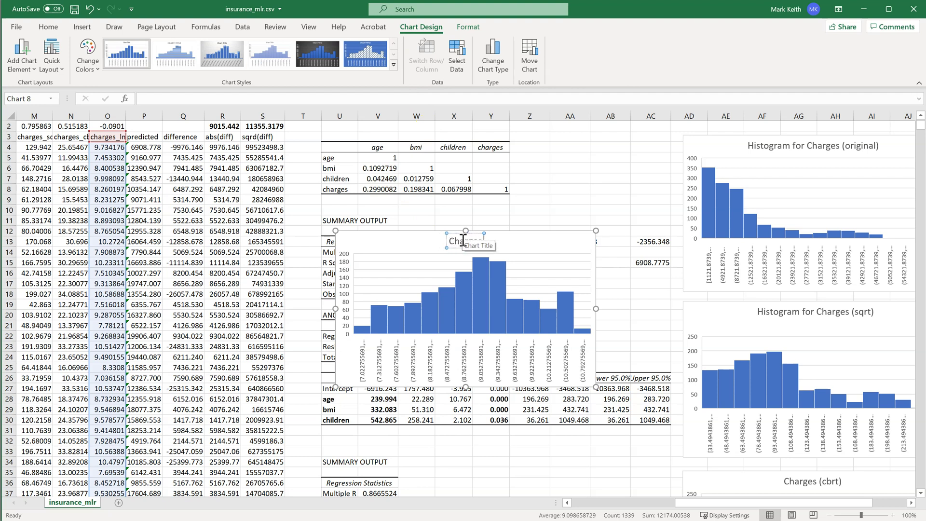
pyautogui.write('Charges (natural log')
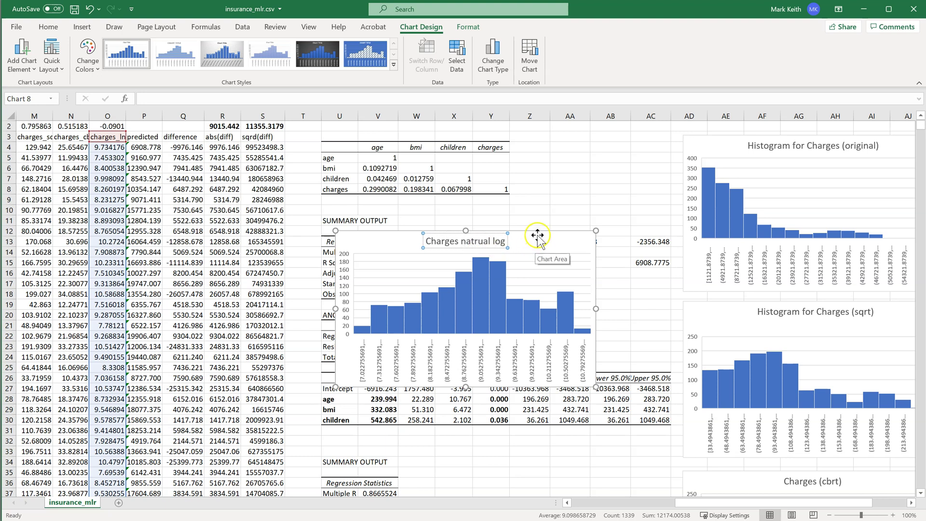
pyautogui.moveTo(554, 252); pyautogui.dragTo(693, 461)
pyautogui.scroll(-2, 700, 473)
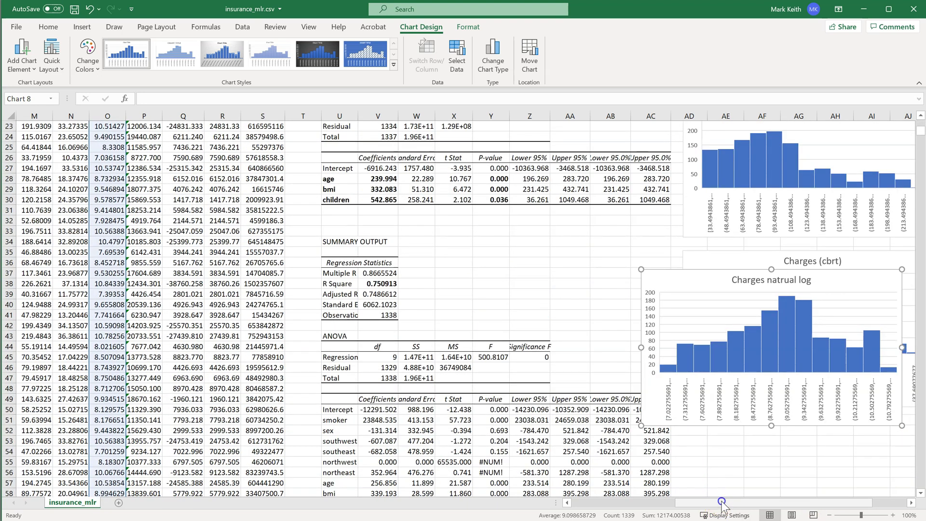
# Step: Move the natural-log charges histogram below the Charges (cbrt) chart, then return to the sheet top
pyautogui.moveTo(718, 503); pyautogui.dragTo(766, 504)
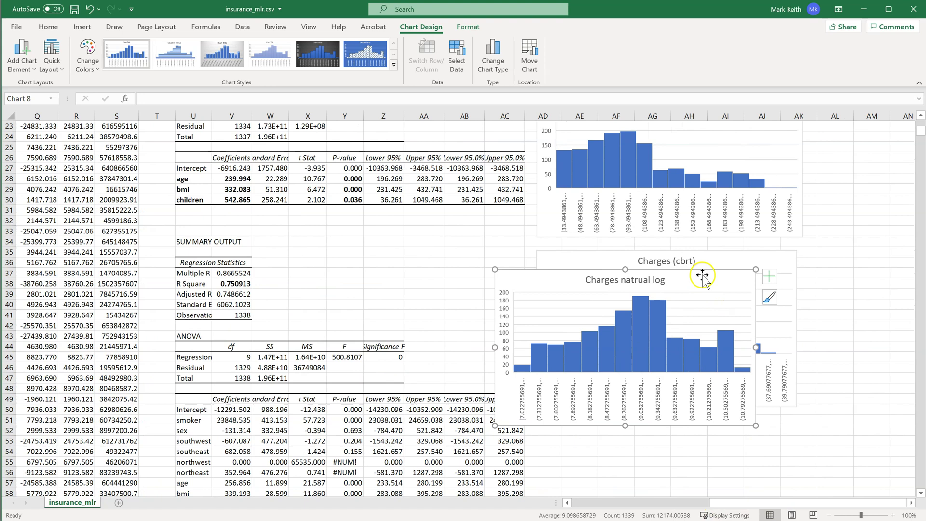
pyautogui.moveTo(704, 280); pyautogui.dragTo(748, 431)
pyautogui.scroll(7, 832, 364)
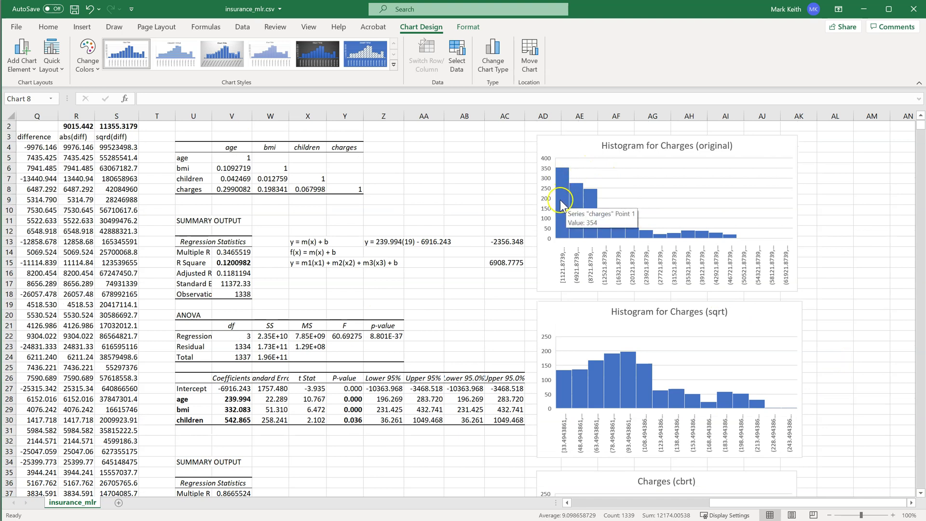
pyautogui.scroll(-4, 556, 205)
pyautogui.scroll(-1, 557, 200)
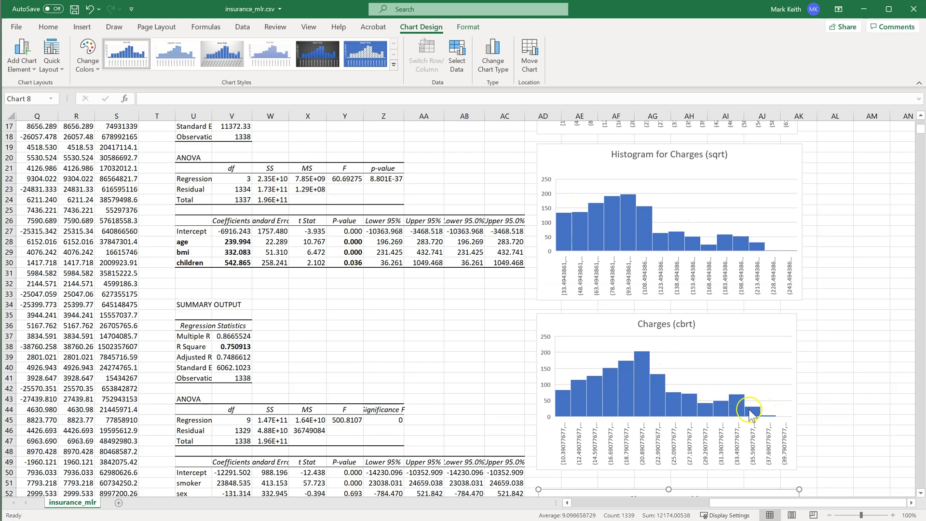
pyautogui.scroll(-3, 755, 406)
pyautogui.scroll(-4, 755, 407)
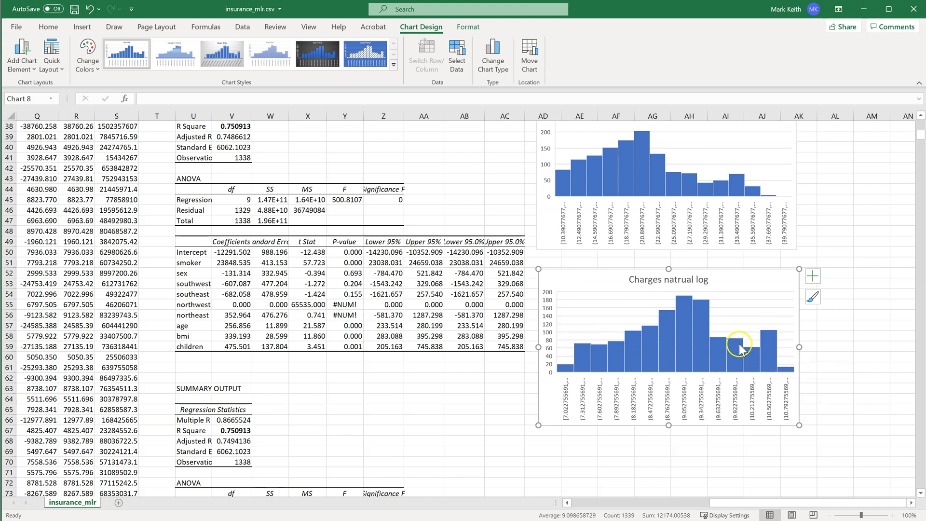
pyautogui.moveTo(767, 345)
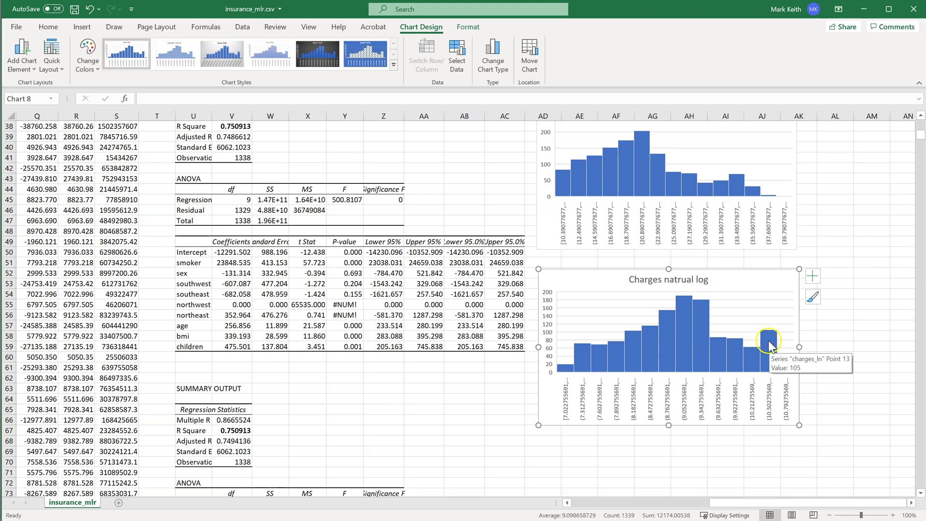
pyautogui.moveTo(772, 503); pyautogui.dragTo(627, 507)
pyautogui.scroll(7, 536, 351)
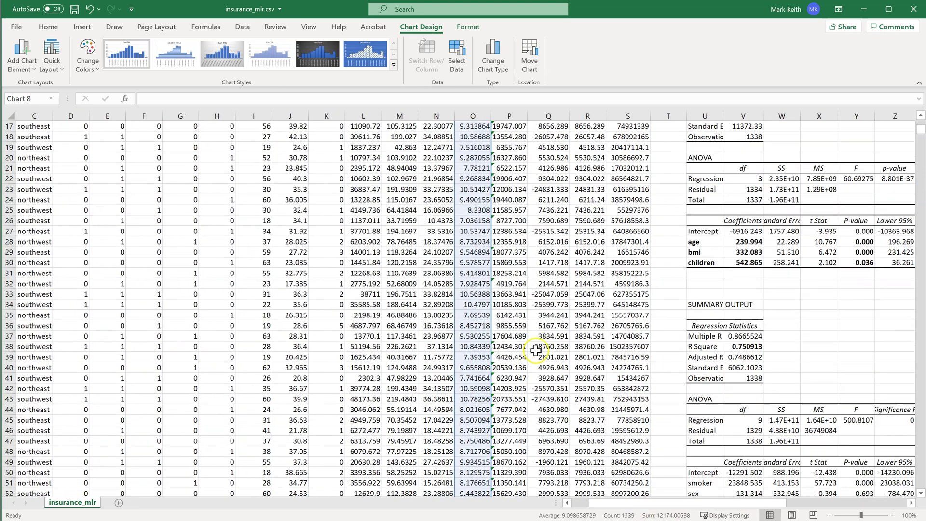
pyautogui.scroll(5, 536, 351)
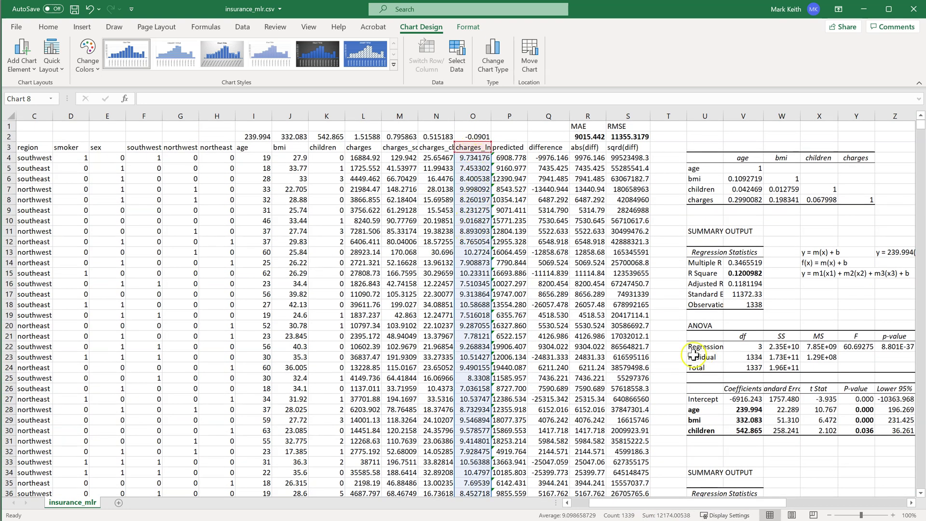
# Step: Open the Regression tool from Data Analysis
pyautogui.click(408, 169)
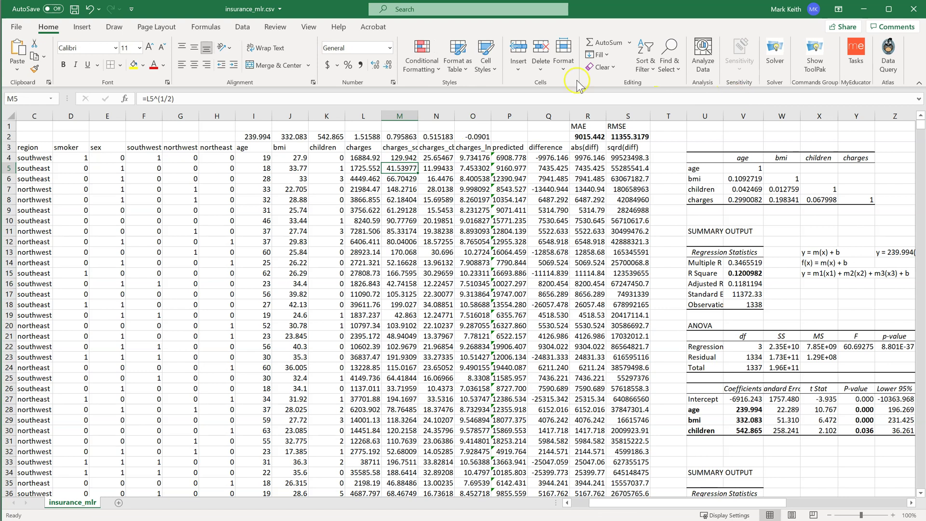
pyautogui.click(242, 27)
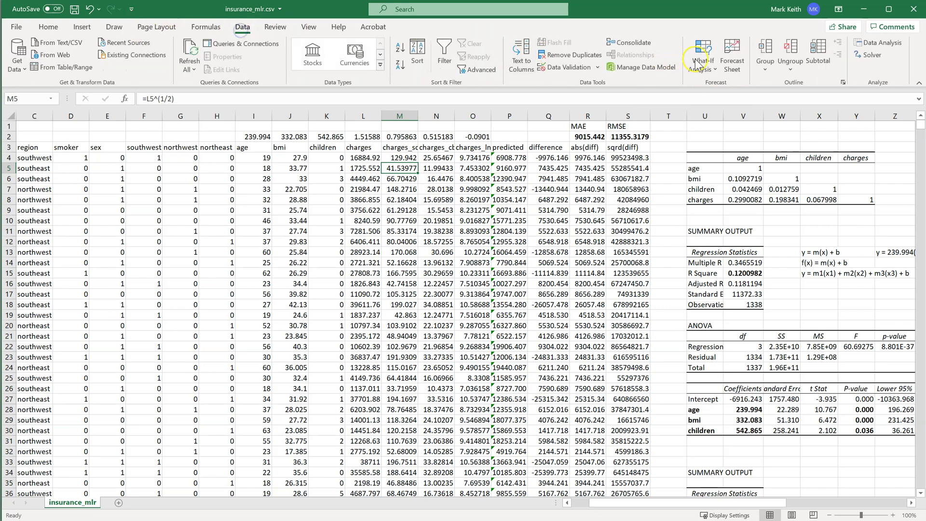
pyautogui.click(882, 43)
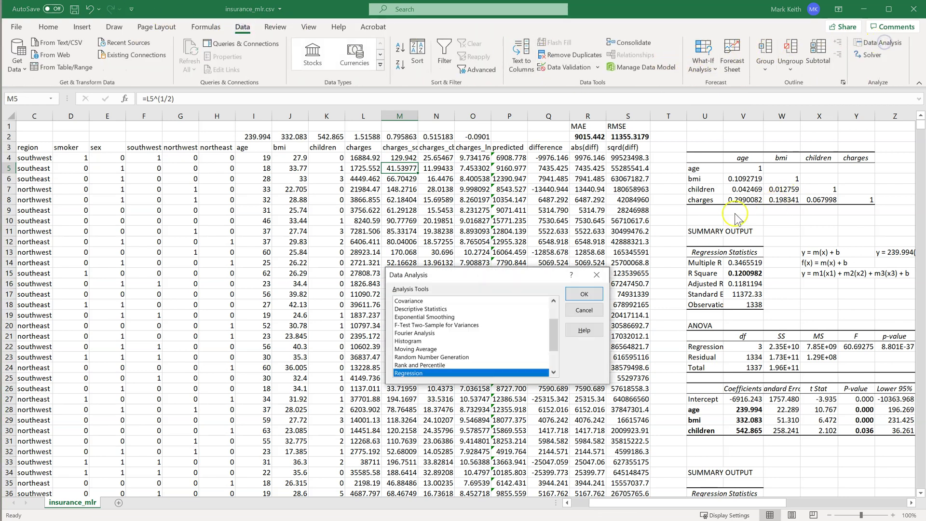
pyautogui.click(591, 295)
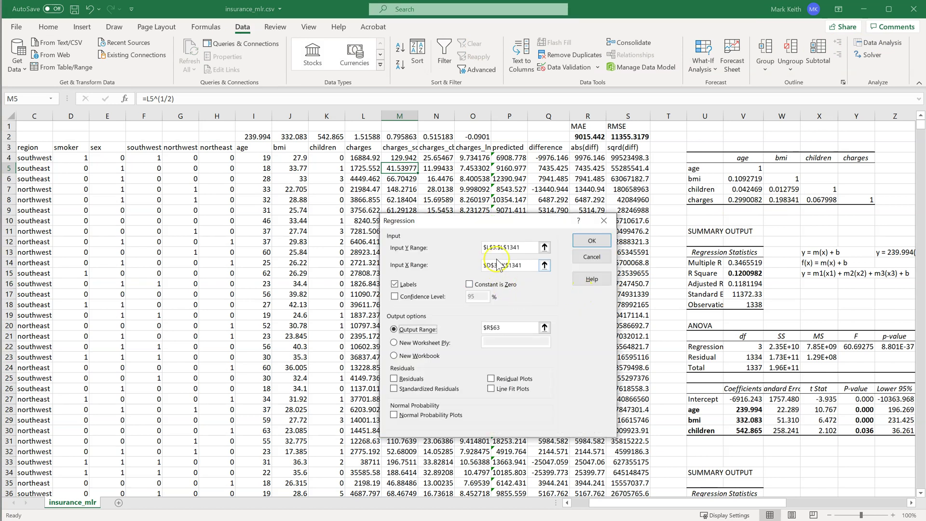
# Step: Set the Y range to $O$3:$O$1341 and output to U90, keeping X $D$3:$K$1341, and run it
pyautogui.click(491, 248)
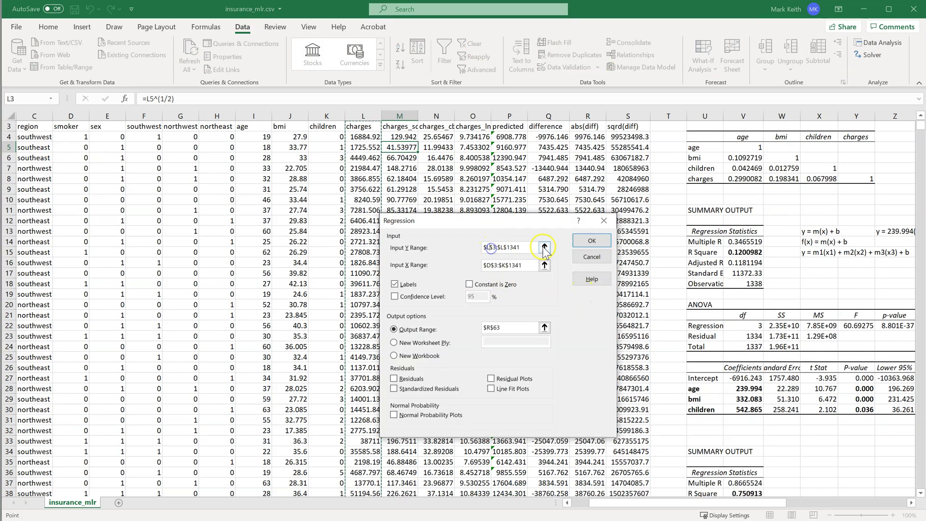
pyautogui.press('BackSpace')
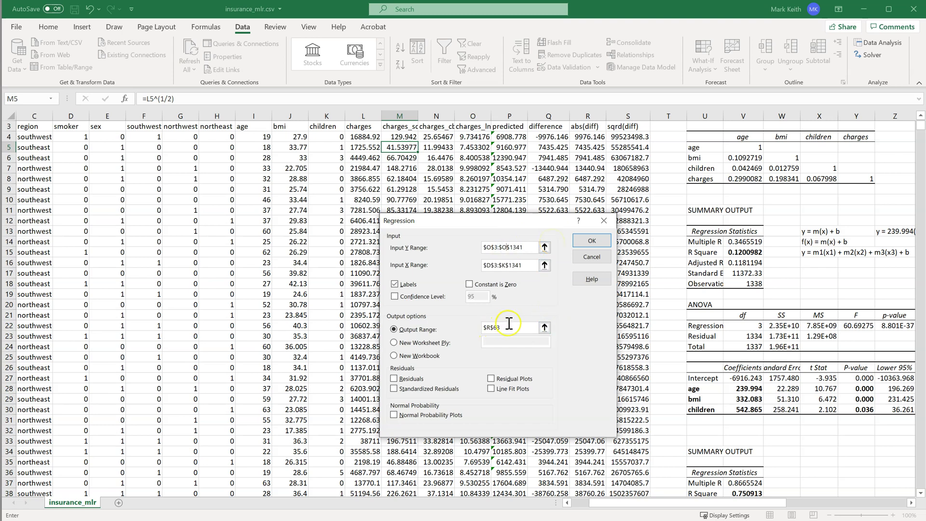
pyautogui.click(509, 324)
pyautogui.press('BackSpace')
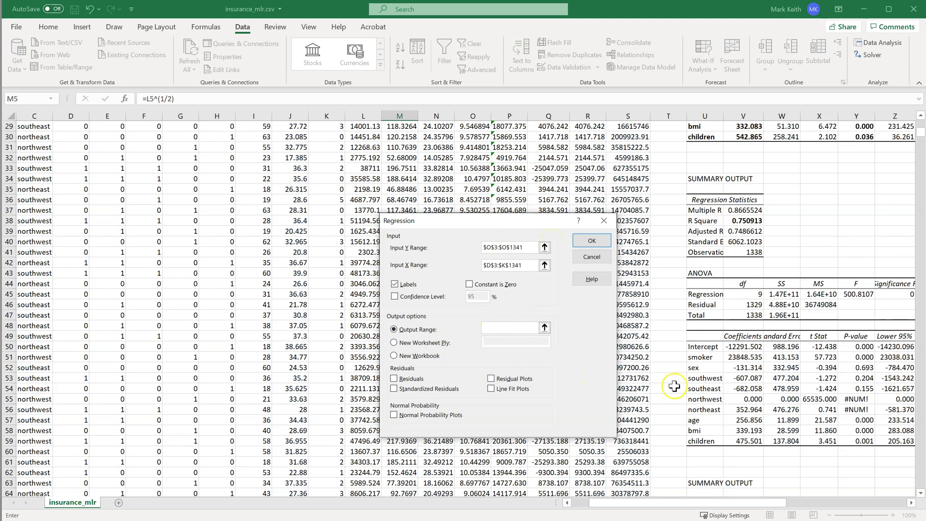
pyautogui.scroll(-4, 748, 445)
pyautogui.scroll(-9, 749, 445)
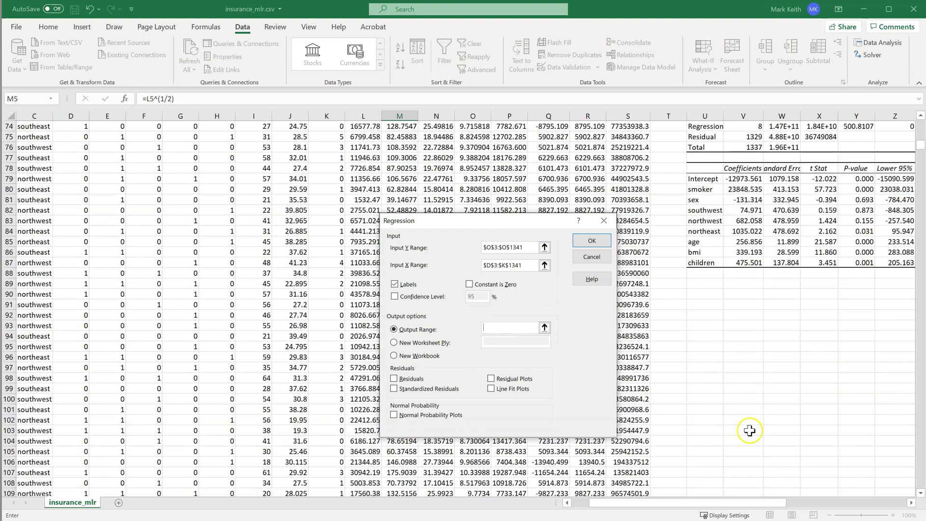
pyautogui.click(704, 357)
pyautogui.click(589, 240)
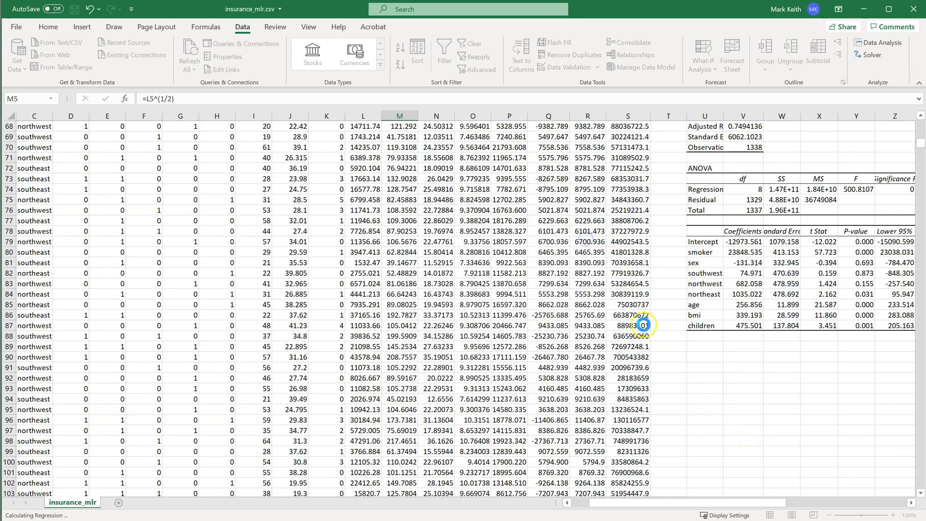
pyautogui.moveTo(653, 503); pyautogui.dragTo(730, 504)
# Step: Check R Square 0.7679 in V94 and select the coefficient table V106:AC114
pyautogui.scroll(4, 701, 406)
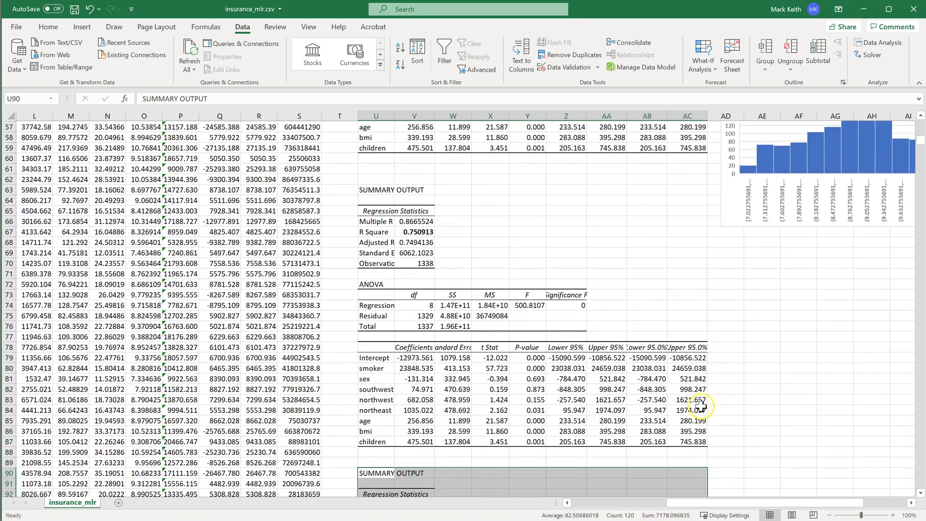
pyautogui.scroll(1, 700, 405)
pyautogui.scroll(-3, 700, 404)
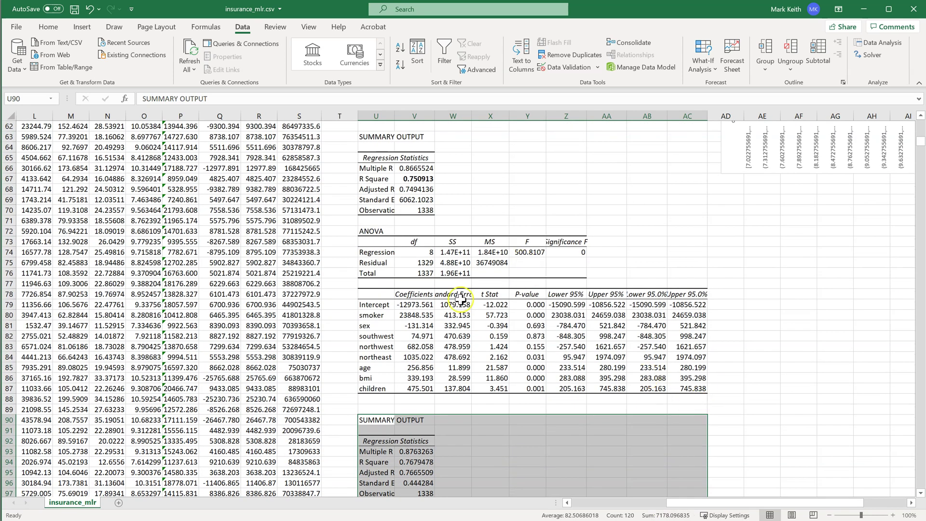
pyautogui.scroll(-1, 432, 315)
pyautogui.click(415, 429)
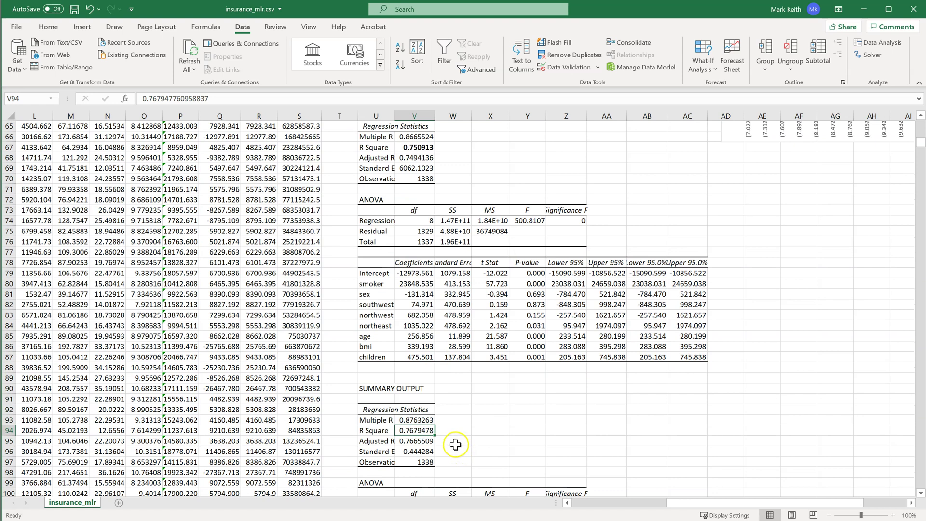
pyautogui.scroll(-2, 454, 445)
pyautogui.scroll(-3, 457, 444)
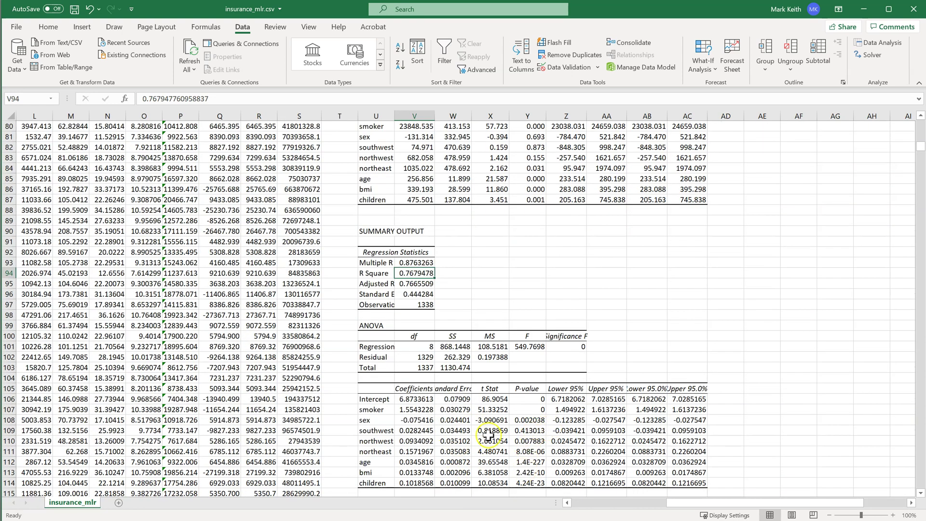
pyautogui.moveTo(414, 399); pyautogui.dragTo(675, 483)
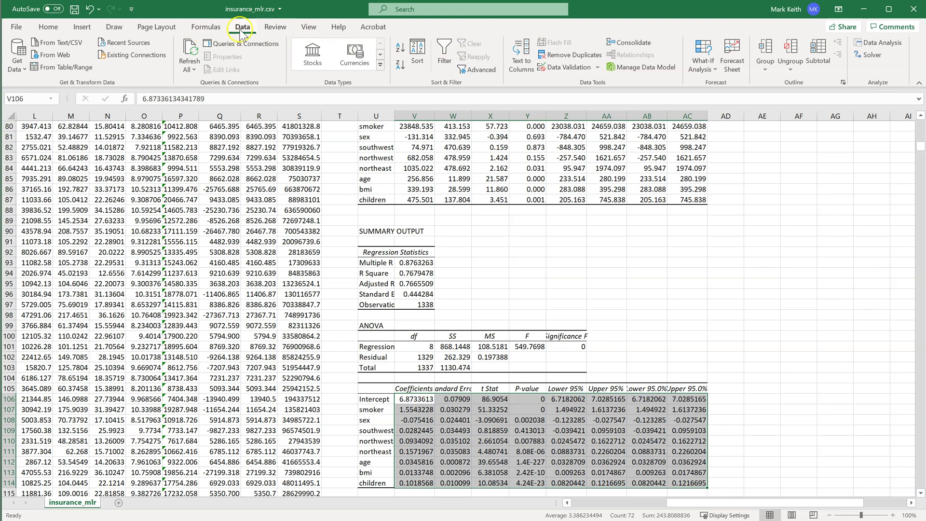
# Step: Format V106:AC114 as Number and add one decimal, giving three decimal places
pyautogui.click(48, 28)
pyautogui.click(390, 48)
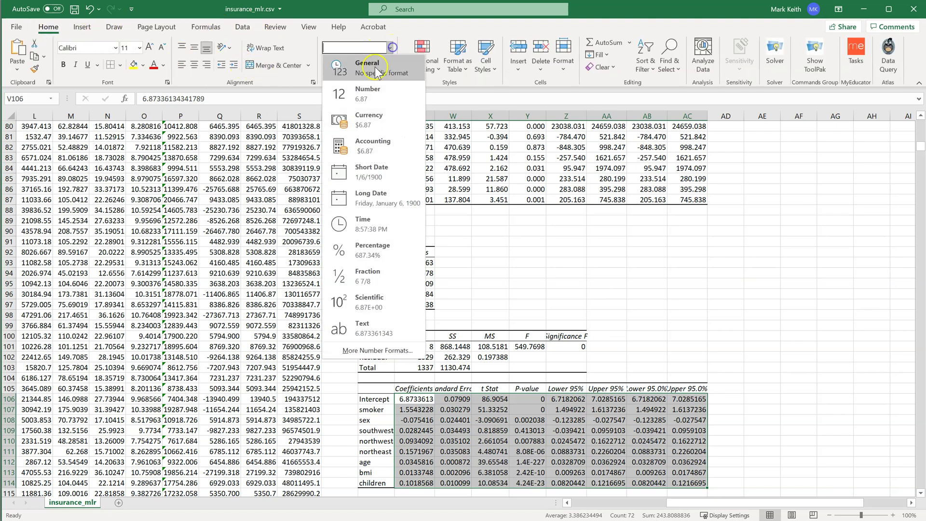
pyautogui.click(365, 89)
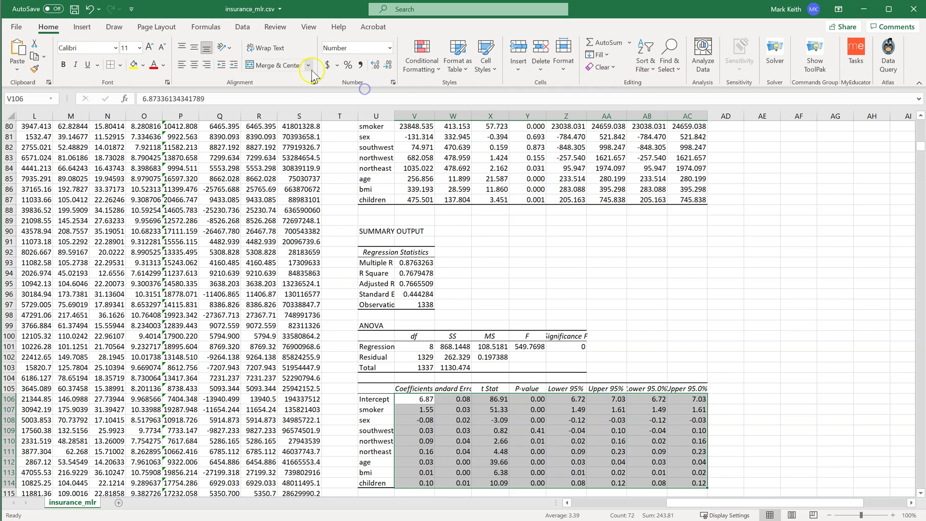
pyautogui.click(376, 66)
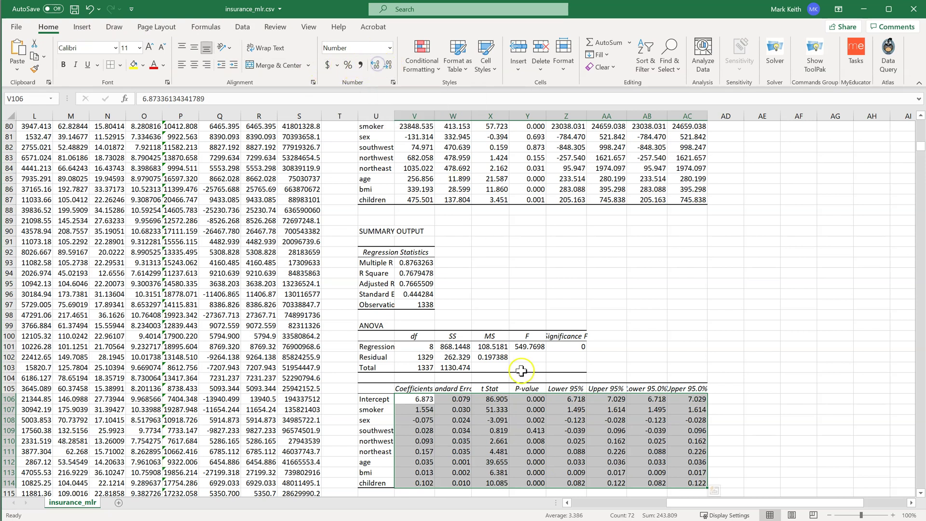
# Step: Inspect the full-precision sex and smoker coefficient values
pyautogui.scroll(-2, 507, 400)
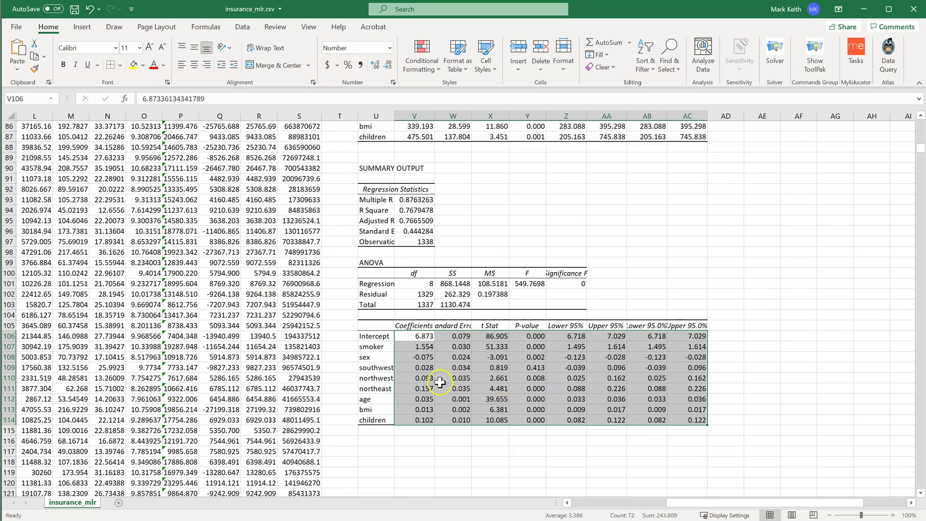
pyautogui.click(429, 357)
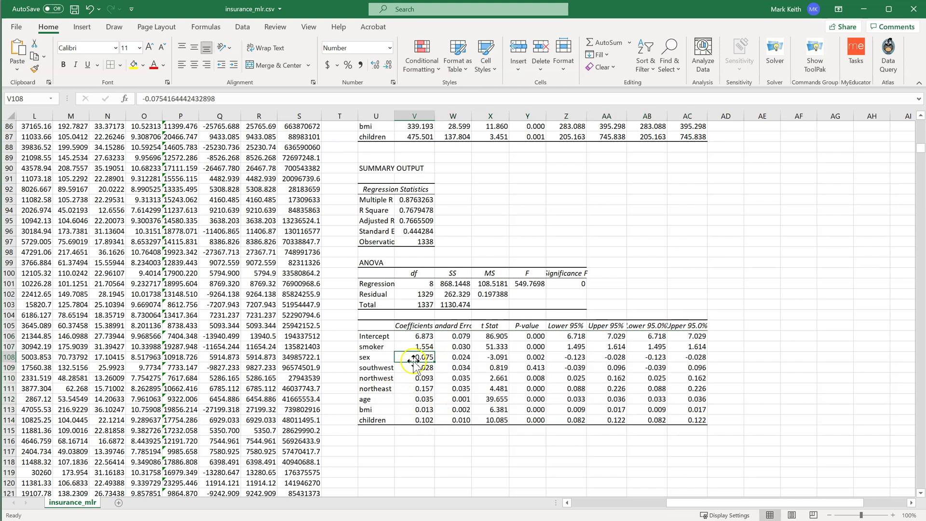
pyautogui.moveTo(420, 346); pyautogui.dragTo(421, 416)
pyautogui.click(369, 348)
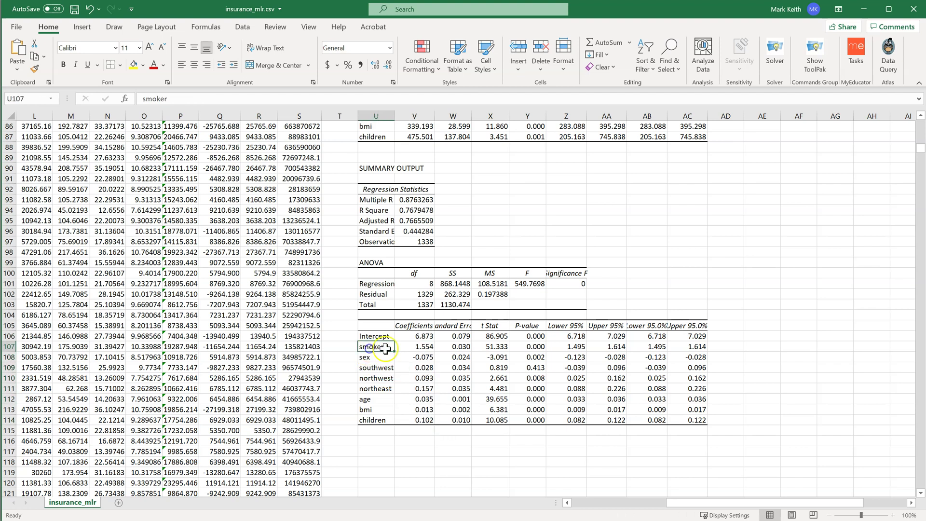
pyautogui.click(415, 348)
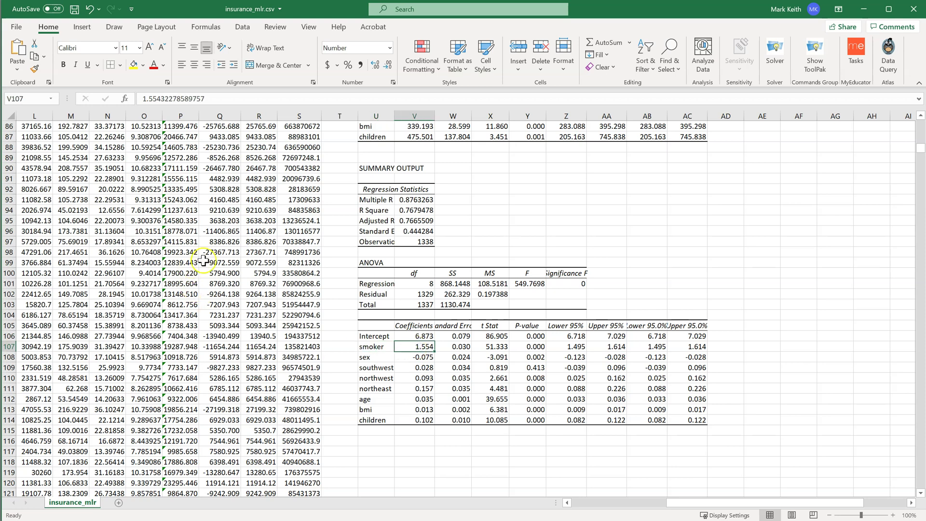
pyautogui.scroll(10, 140, 193)
pyautogui.click(144, 179)
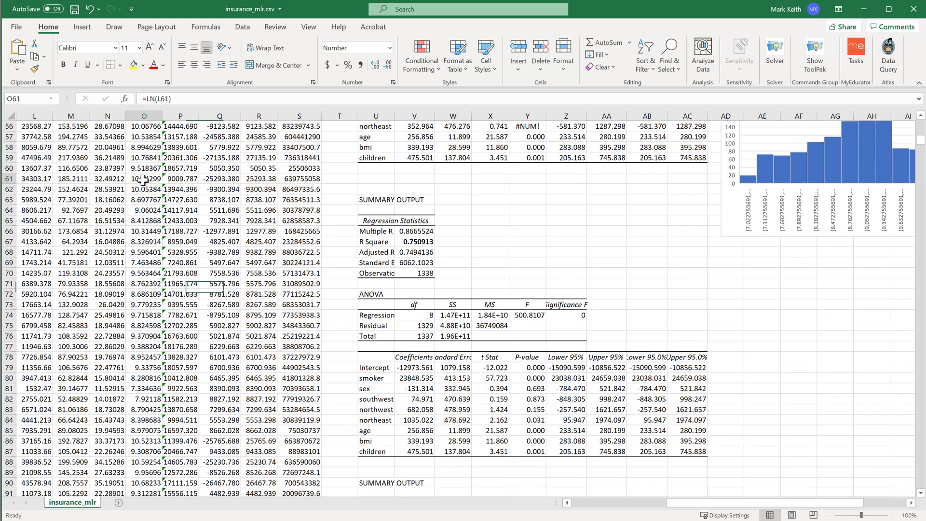
pyautogui.scroll(-17, 143, 179)
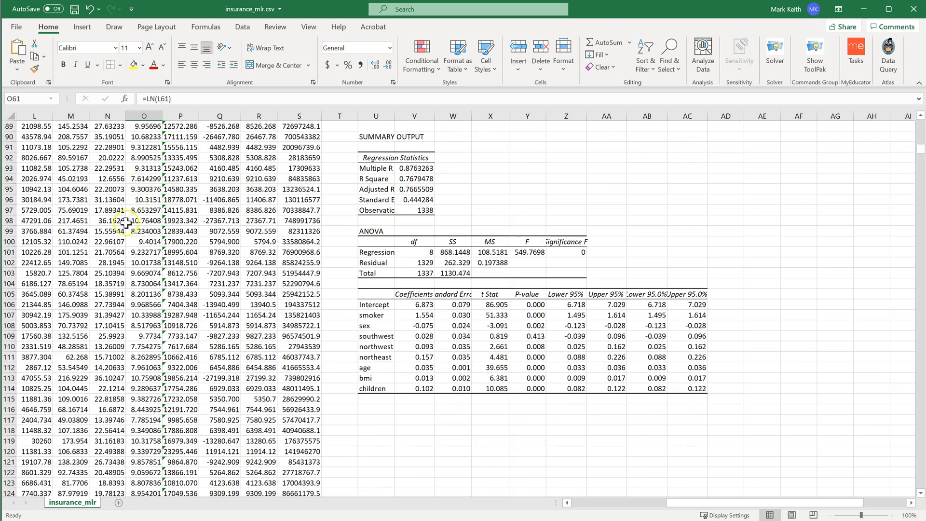
pyautogui.scroll(-3, 148, 312)
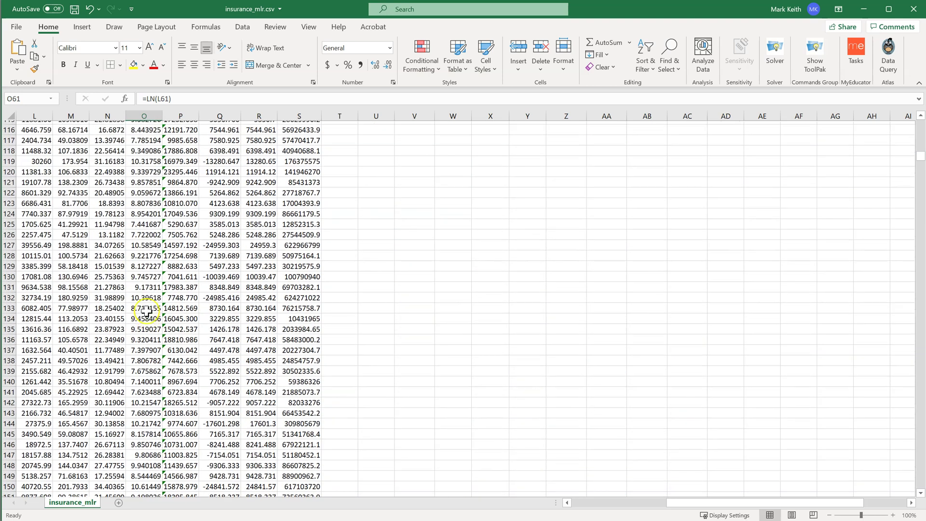
pyautogui.scroll(8, 147, 313)
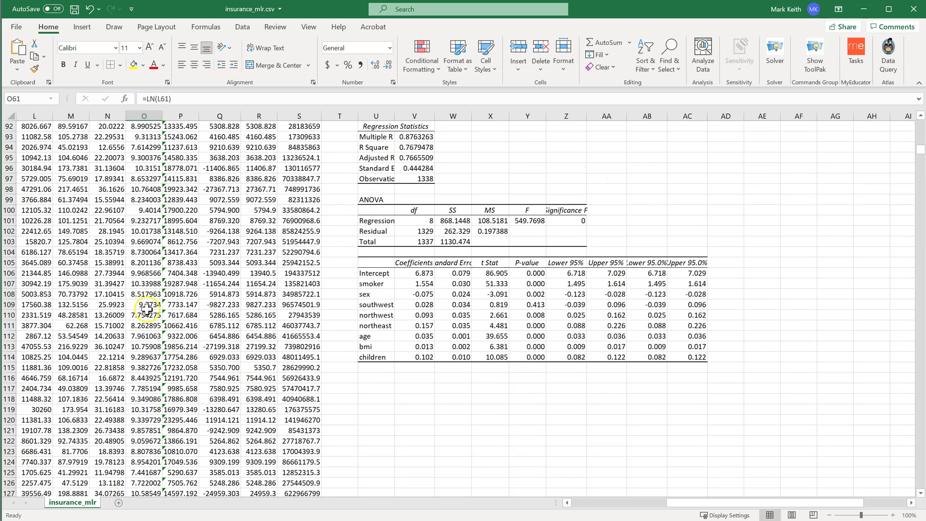
pyautogui.click(427, 288)
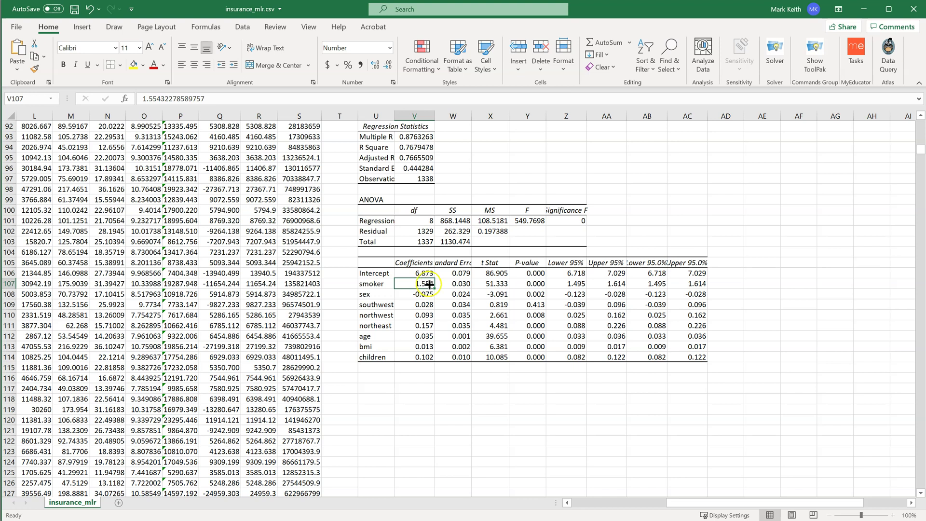
pyautogui.click(428, 296)
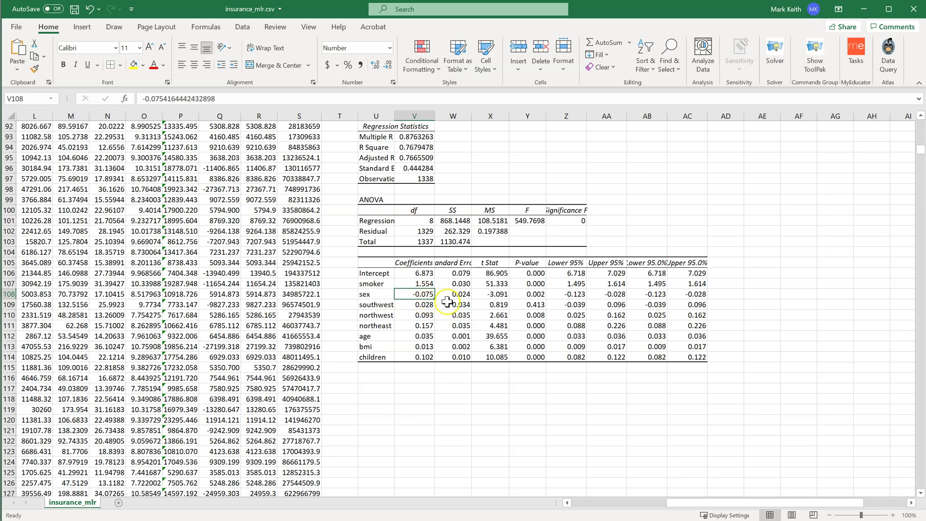
pyautogui.scroll(7, 448, 302)
pyautogui.scroll(-1, 448, 302)
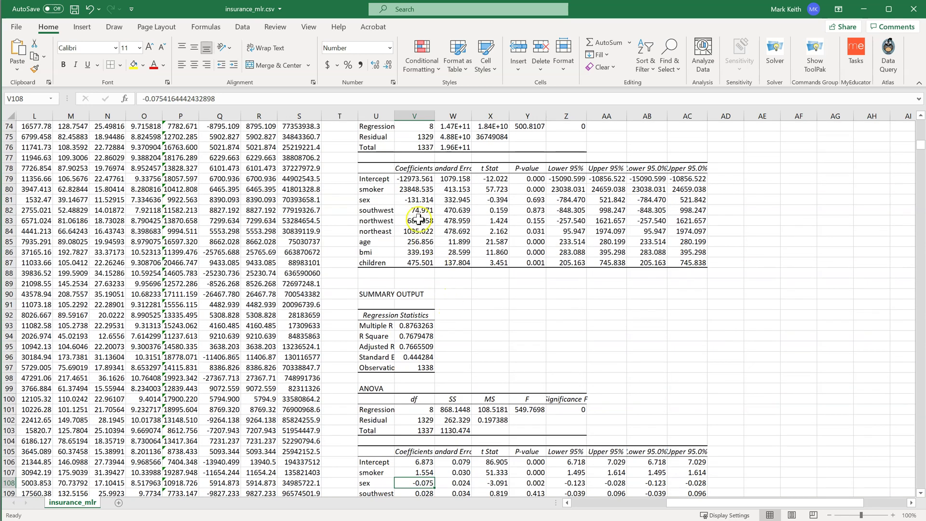
pyautogui.moveTo(378, 200); pyautogui.dragTo(536, 200)
pyautogui.scroll(-3, 514, 299)
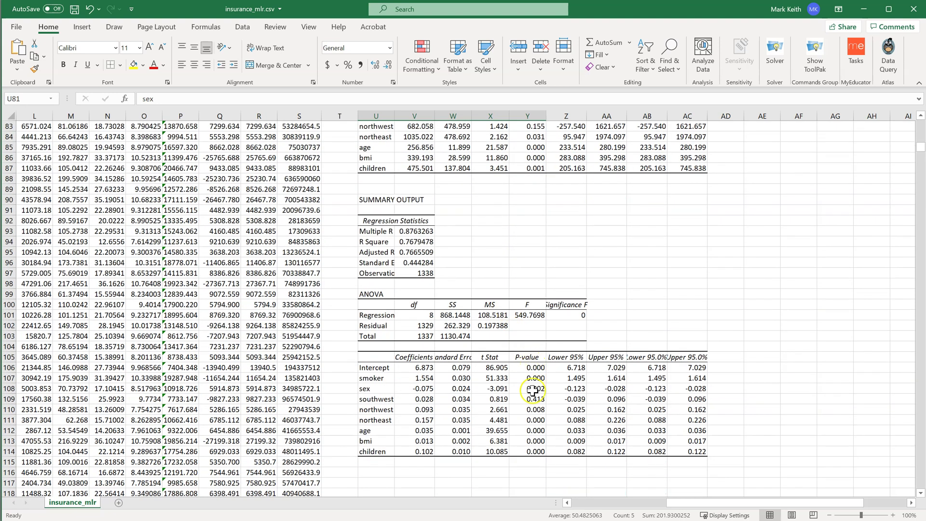
pyautogui.moveTo(533, 389); pyautogui.dragTo(360, 389)
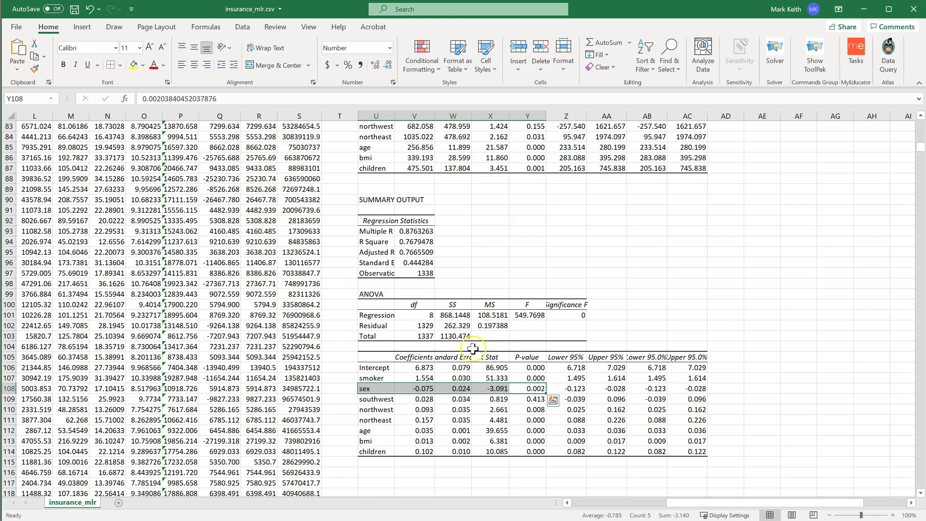
pyautogui.click(424, 390)
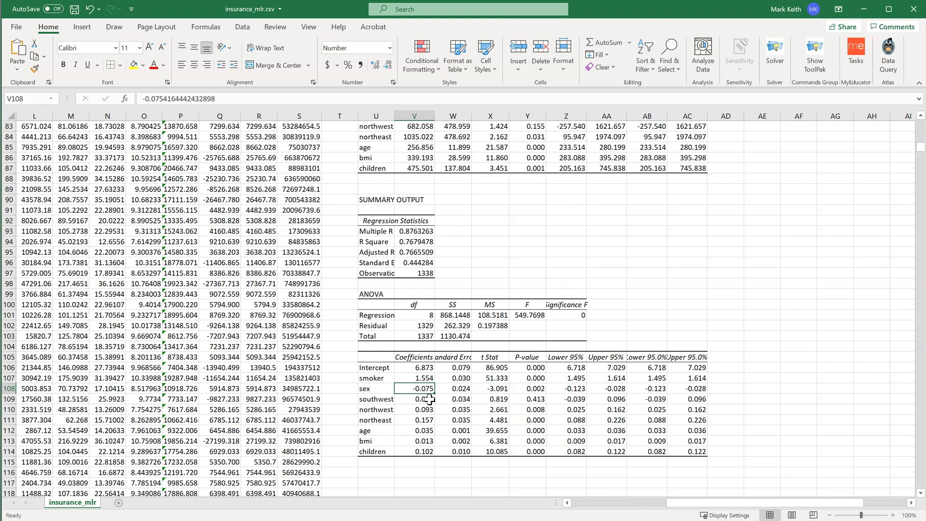
pyautogui.click(419, 379)
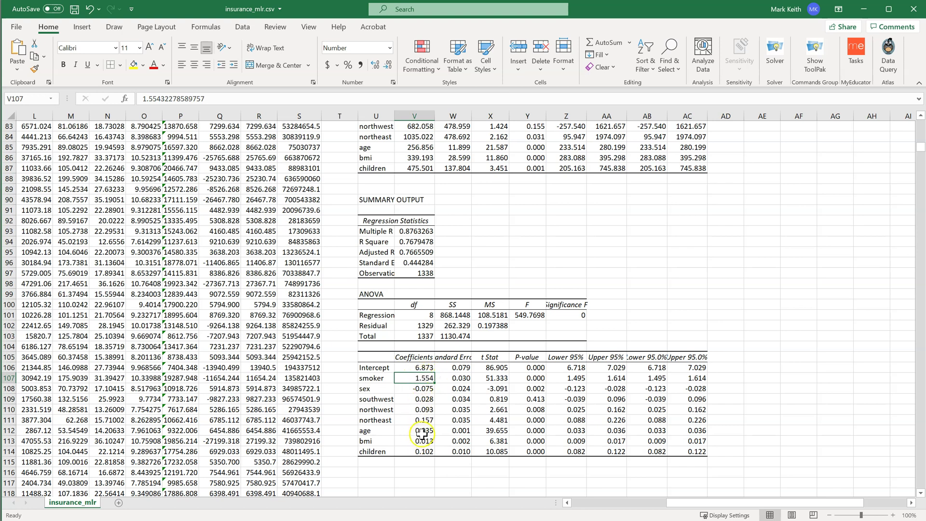
pyautogui.moveTo(429, 431); pyautogui.dragTo(407, 441)
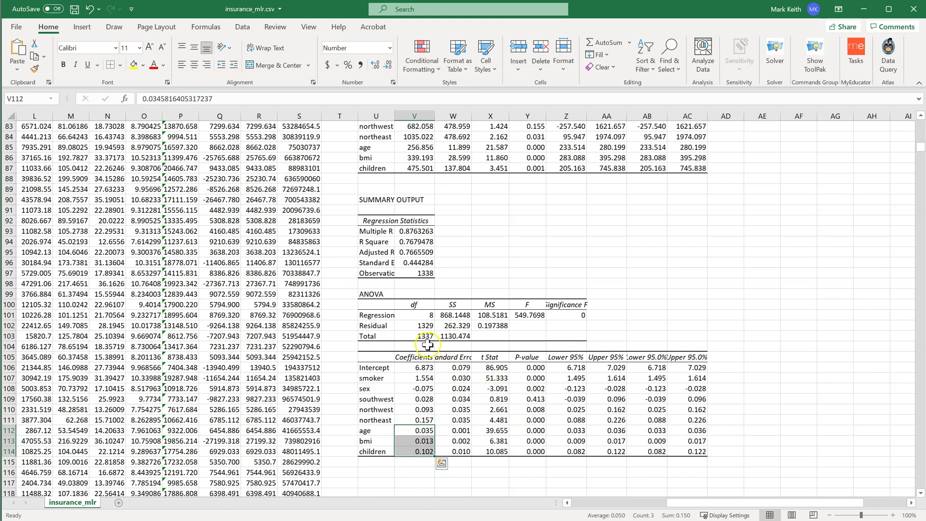
pyautogui.scroll(7, 427, 344)
pyautogui.scroll(-7, 426, 344)
pyautogui.scroll(1, 425, 344)
pyautogui.scroll(-1, 425, 344)
pyautogui.scroll(1, 427, 386)
pyautogui.click(415, 274)
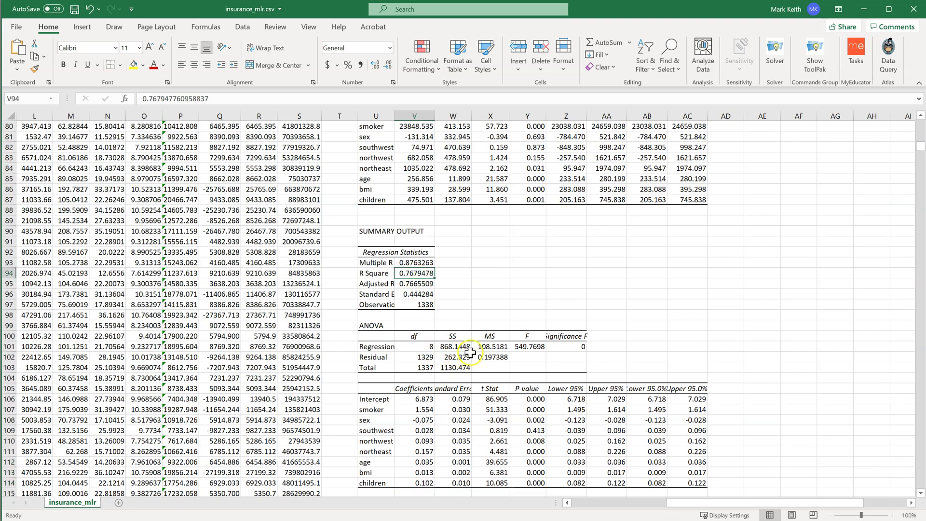
pyautogui.scroll(20, 471, 352)
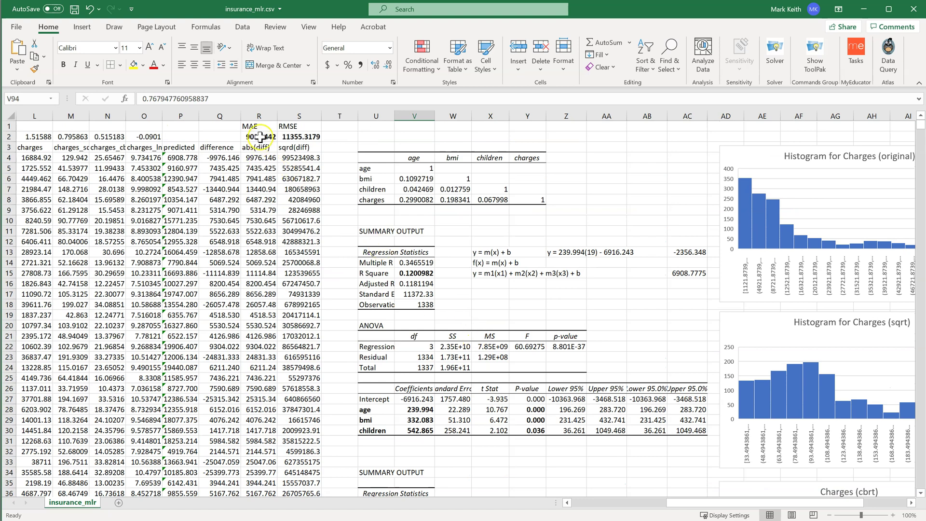
# Step: Insert a blank row 2 above the MAE and RMSE results
pyautogui.moveTo(259, 137); pyautogui.dragTo(301, 136)
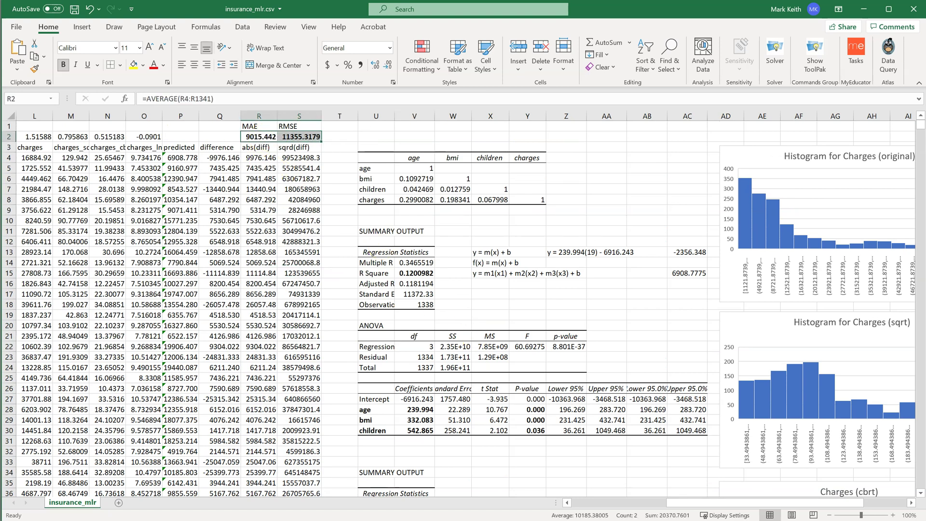
pyautogui.rightClick(10, 137)
pyautogui.click(33, 213)
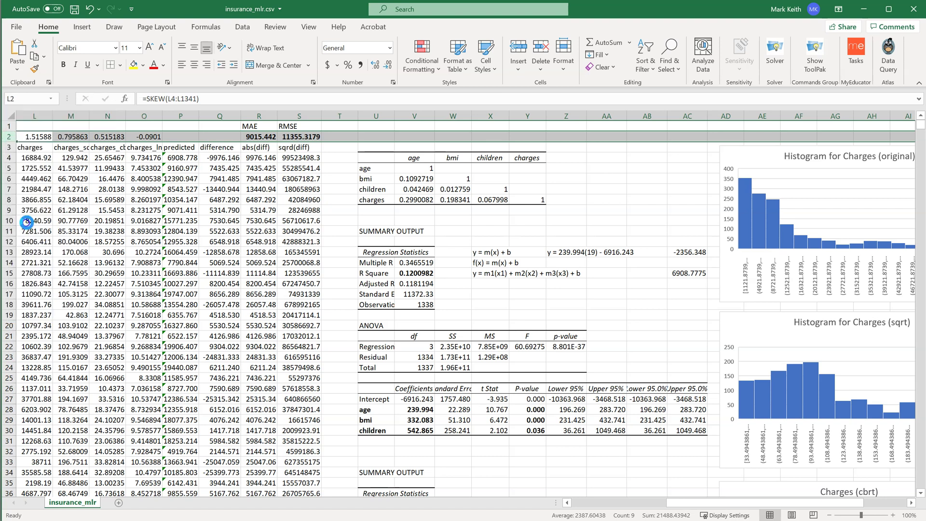
# Step: Paste R3:S3 as static values, MAE 9015.442 and RMSE 11355.3179, into row 2
pyautogui.moveTo(257, 141); pyautogui.dragTo(303, 156)
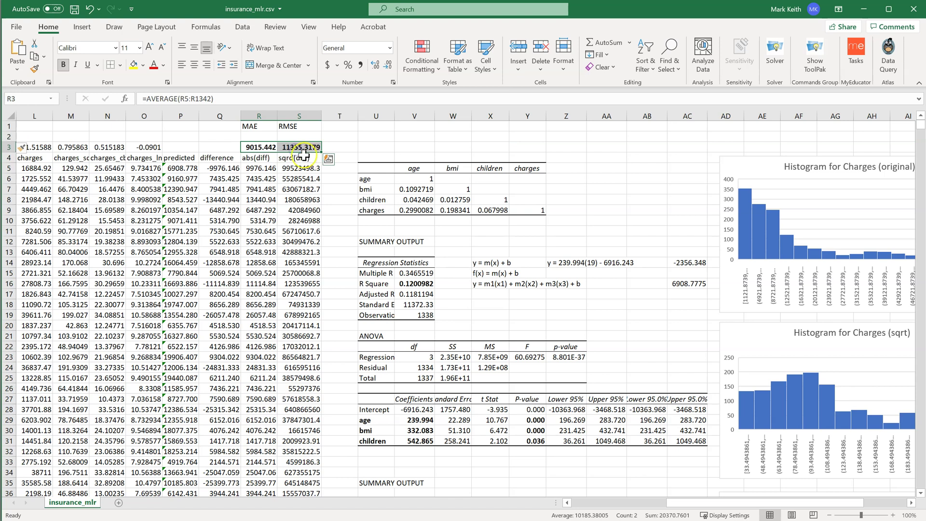
pyautogui.hotkey('ctrl', 'c')
pyautogui.click(259, 137)
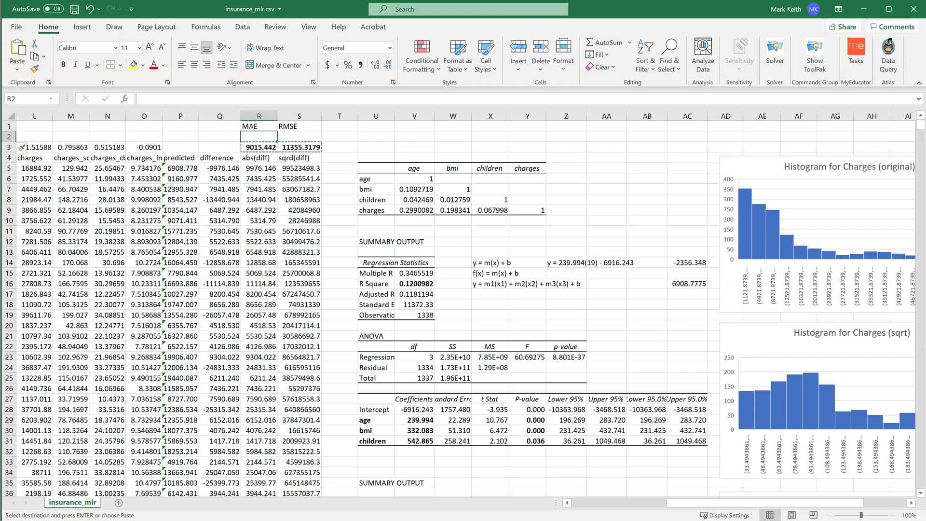
pyautogui.click(17, 69)
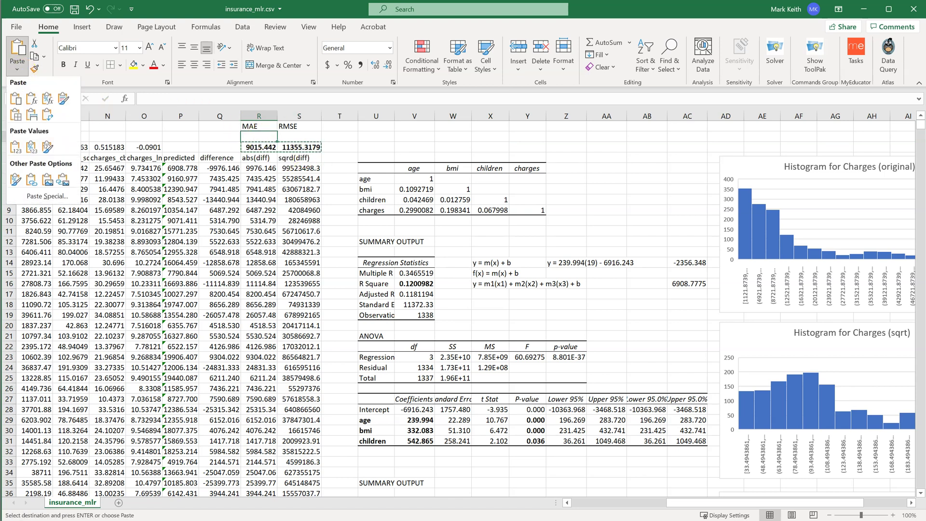
pyautogui.click(17, 151)
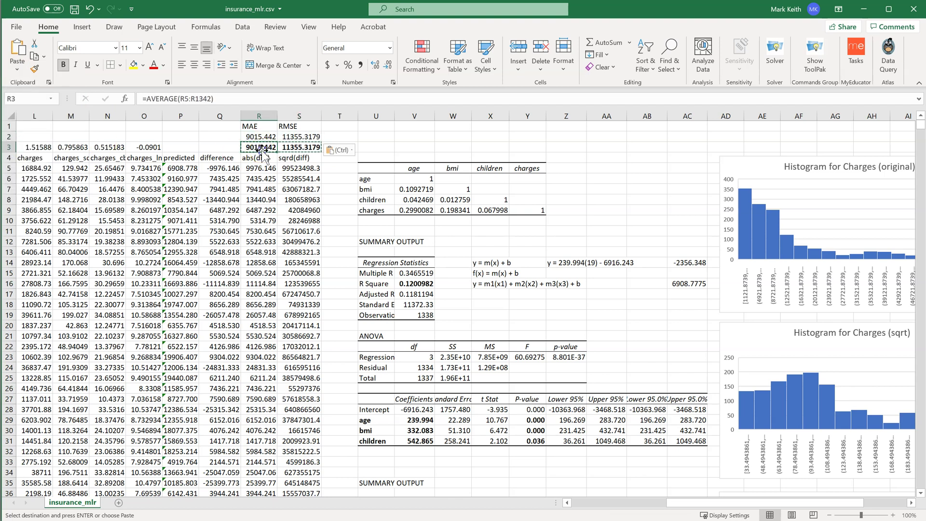
# Step: Review and re-confirm the predicted-value formula in P5
pyautogui.click(188, 168)
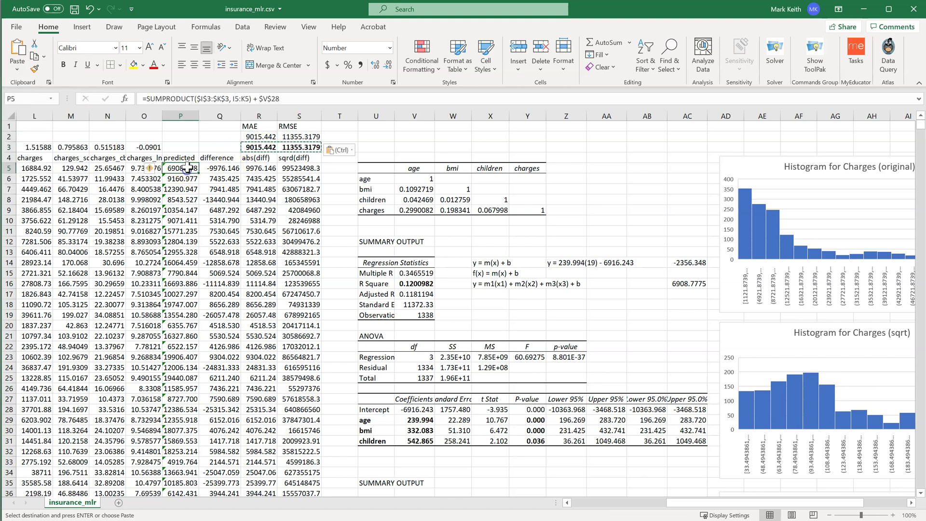
pyautogui.click(223, 100)
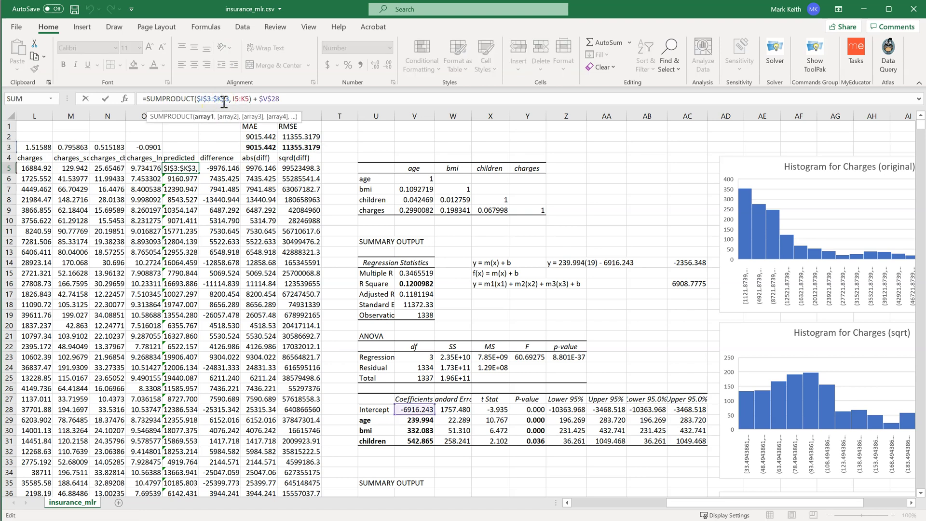
pyautogui.press('Return')
# Step: Copy the log regression's smoker-to-children coefficients
pyautogui.scroll(-20, 435, 348)
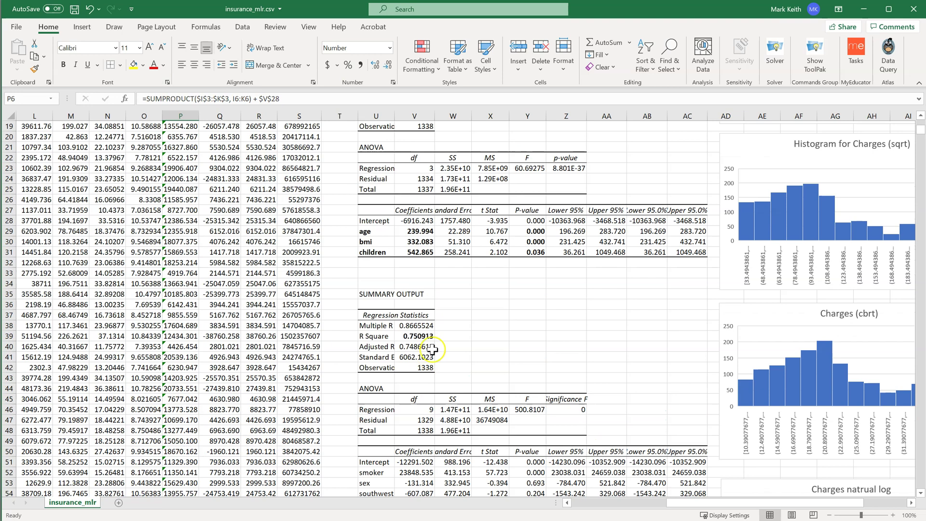
pyautogui.scroll(-8, 447, 336)
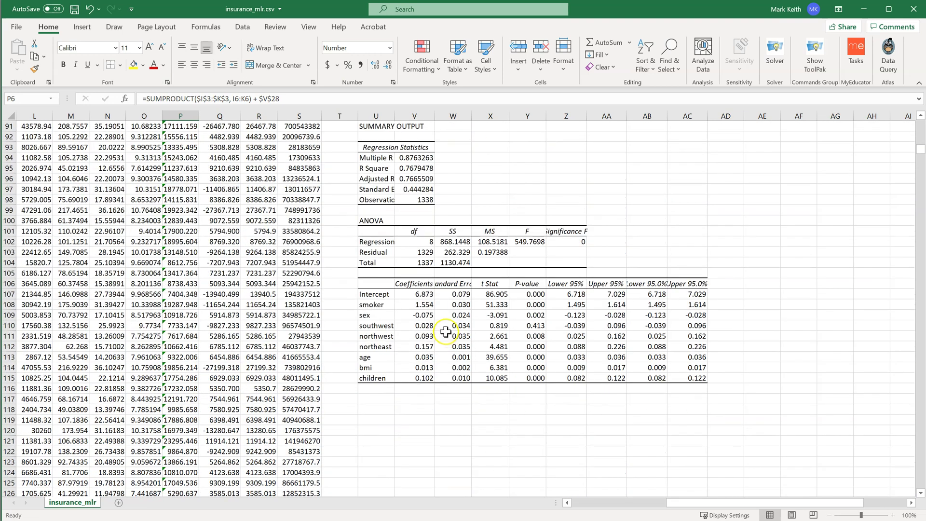
pyautogui.moveTo(420, 306); pyautogui.dragTo(422, 376)
pyautogui.hotkey('ctrl', 'c')
pyautogui.scroll(20, 125, 202)
pyautogui.scroll(3, 125, 202)
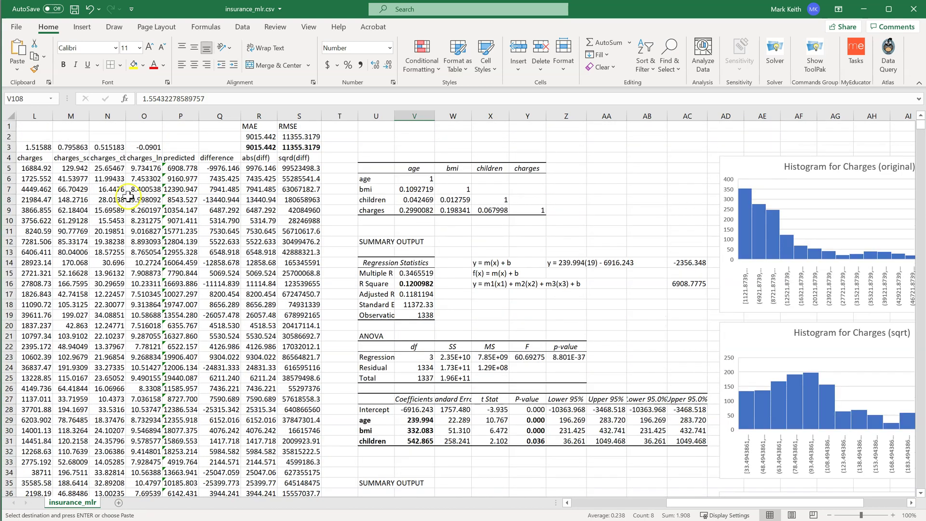
# Step: Clear the old coefficients from D3:O3
pyautogui.click(146, 158)
pyautogui.press('Left')
pyautogui.press('Left')
pyautogui.press('Left')
pyautogui.press('Left')
pyautogui.press('Left')
pyautogui.press('Left')
pyautogui.press('Left')
pyautogui.press('Left')
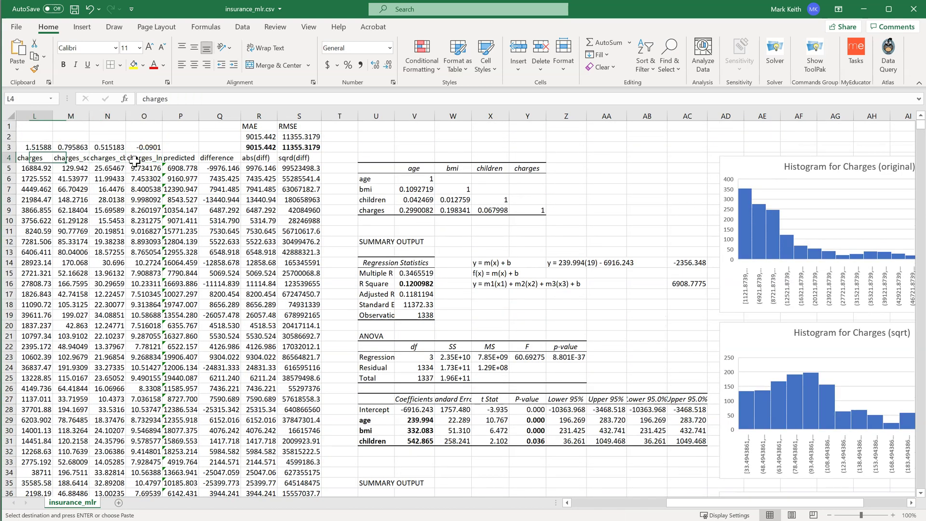
pyautogui.press('Up')
pyautogui.press('Right')
pyautogui.press('Right')
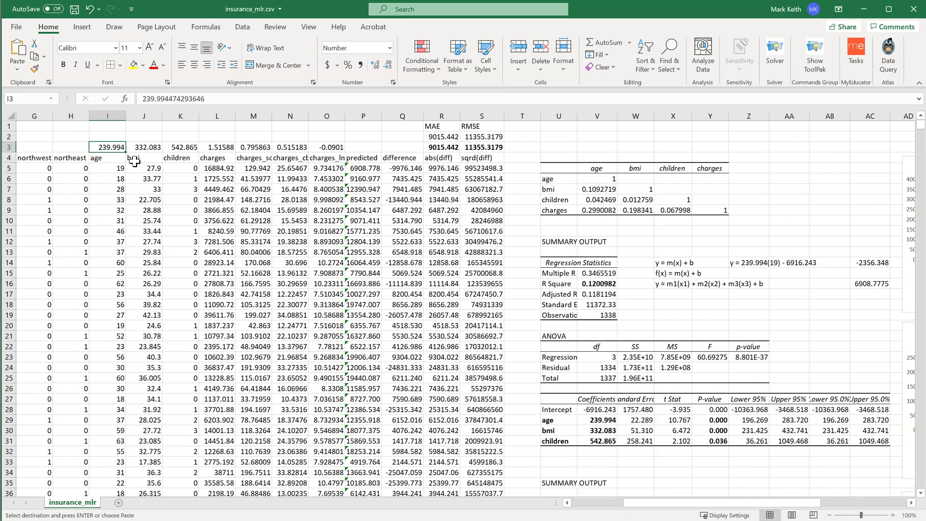
pyautogui.press('Left')
pyautogui.press('Left')
pyautogui.press('Left')
pyautogui.press('Left')
pyautogui.press('Left')
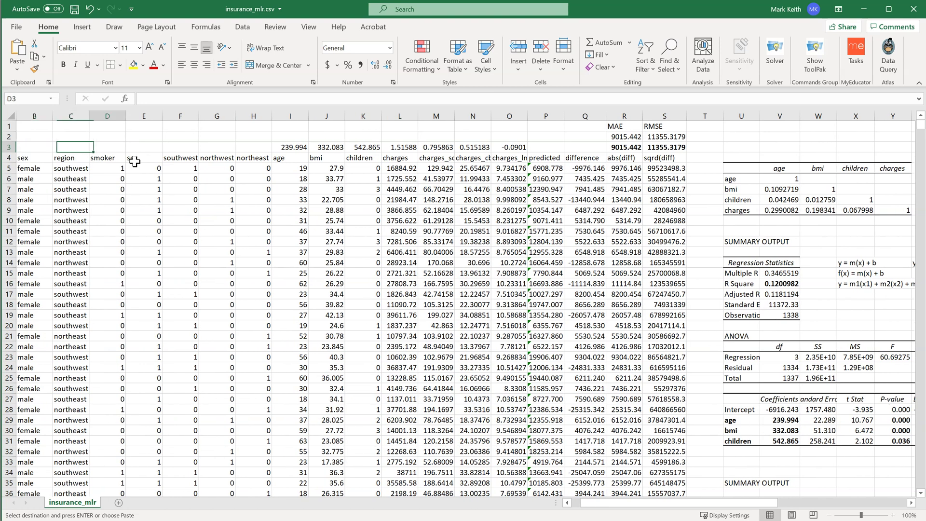
pyautogui.hotkey('shift', 'Right')
pyautogui.hotkey('shift', 'Right')
pyautogui.hotkey('shift', 'Right')
pyautogui.hotkey('shift', 'Right')
pyautogui.hotkey('shift', 'Right')
pyautogui.hotkey('shift', 'Right')
pyautogui.hotkey('shift', 'Right')
pyautogui.hotkey('shift', 'Right')
pyautogui.hotkey('shift', 'Right')
pyautogui.hotkey('shift', 'Right')
pyautogui.hotkey('shift', 'Right')
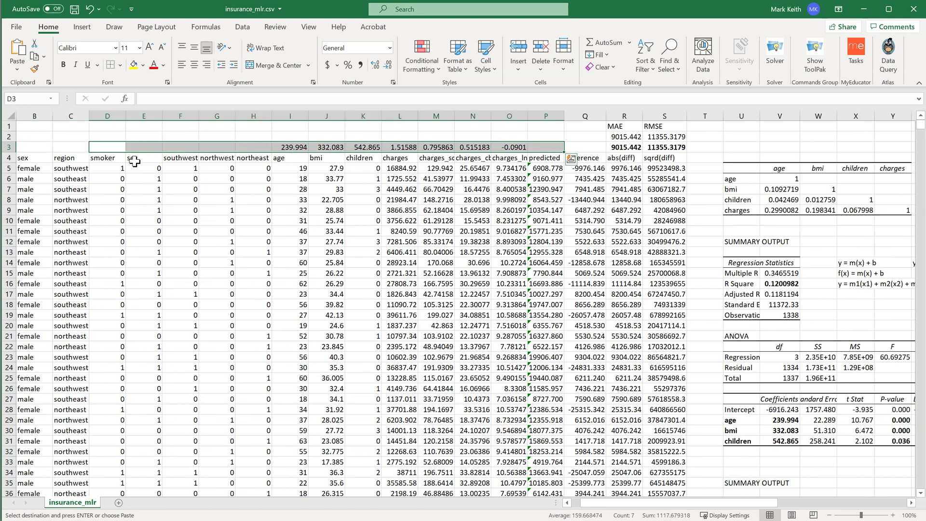
pyautogui.press('Delete')
pyautogui.press('Left')
pyautogui.press('Right')
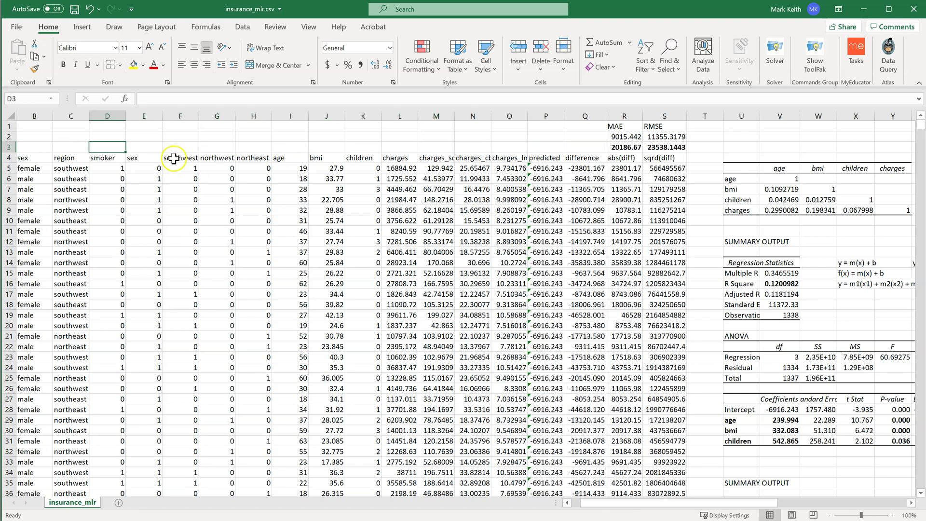
# Step: Paste coefficients V108:V115 transposed into row 3 starting at D3
pyautogui.scroll(-20, 751, 391)
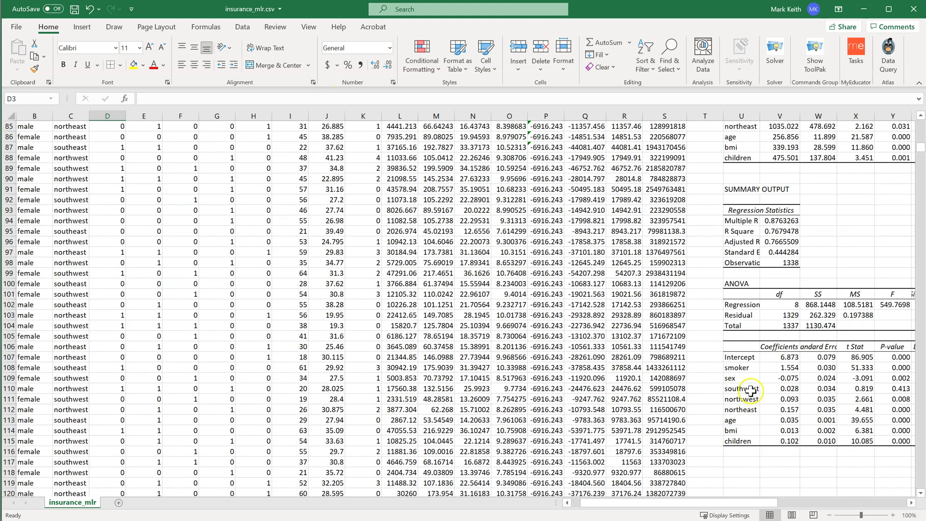
pyautogui.moveTo(782, 368); pyautogui.dragTo(790, 444)
pyautogui.hotkey('ctrl', 'c')
pyautogui.scroll(20, 154, 189)
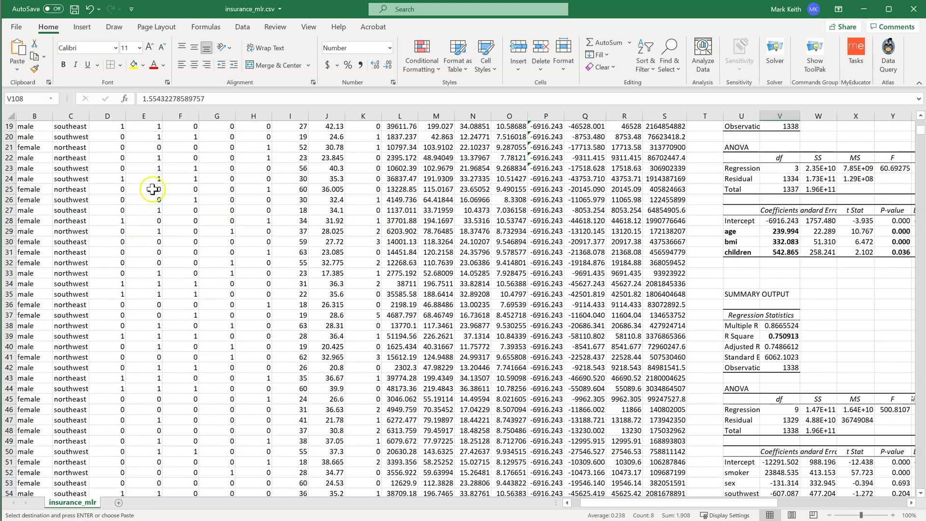
pyautogui.scroll(6, 154, 189)
pyautogui.click(107, 147)
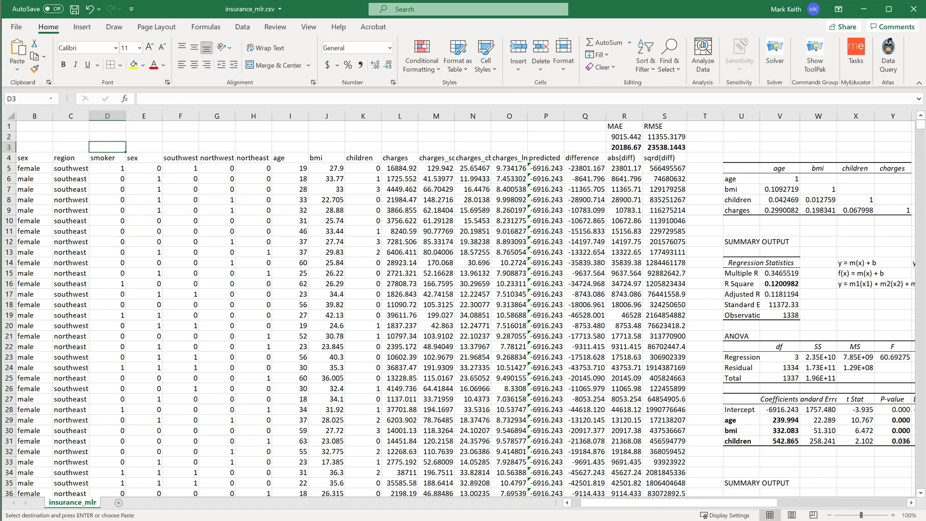
pyautogui.click(17, 69)
pyautogui.click(45, 118)
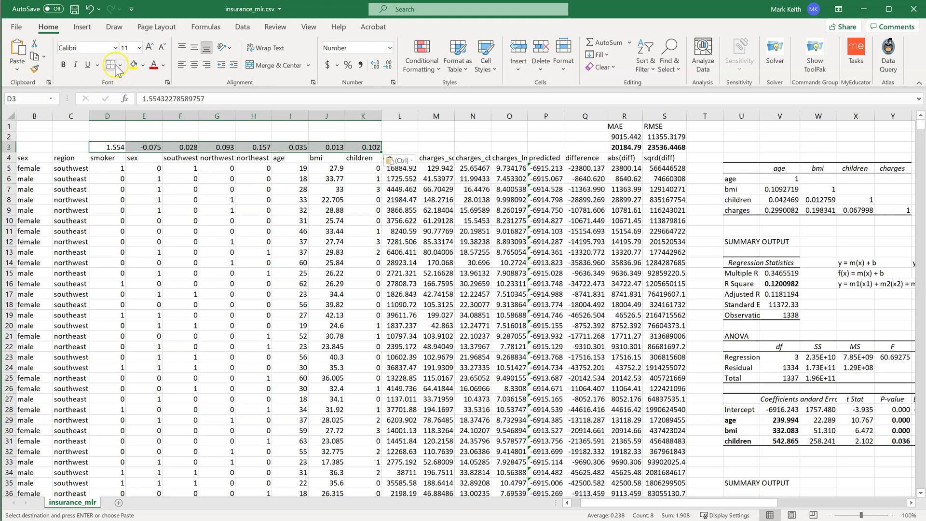
pyautogui.press('Escape')
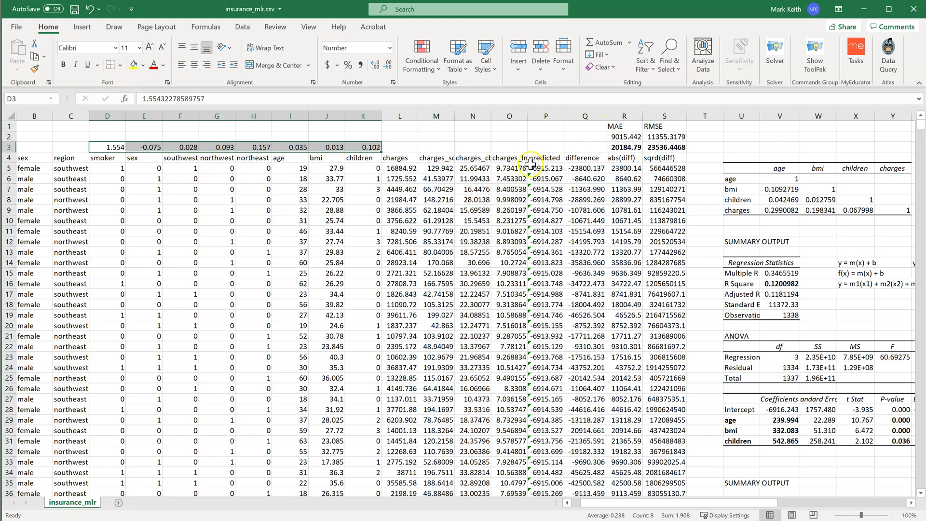
# Step: Change the P5 formula to SUMPRODUCT($D$3:$K$3, D5:K5) with the ranges starting at column D
pyautogui.click(533, 166)
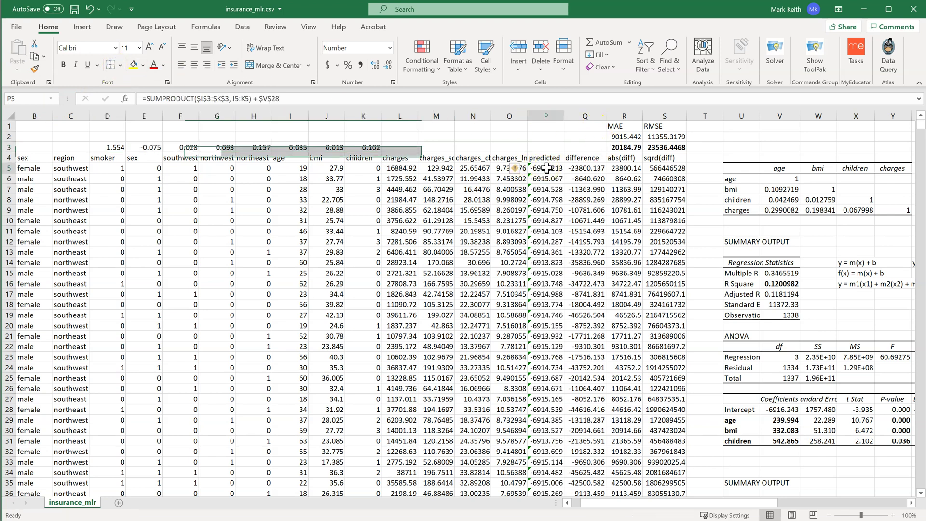
pyautogui.click(338, 99)
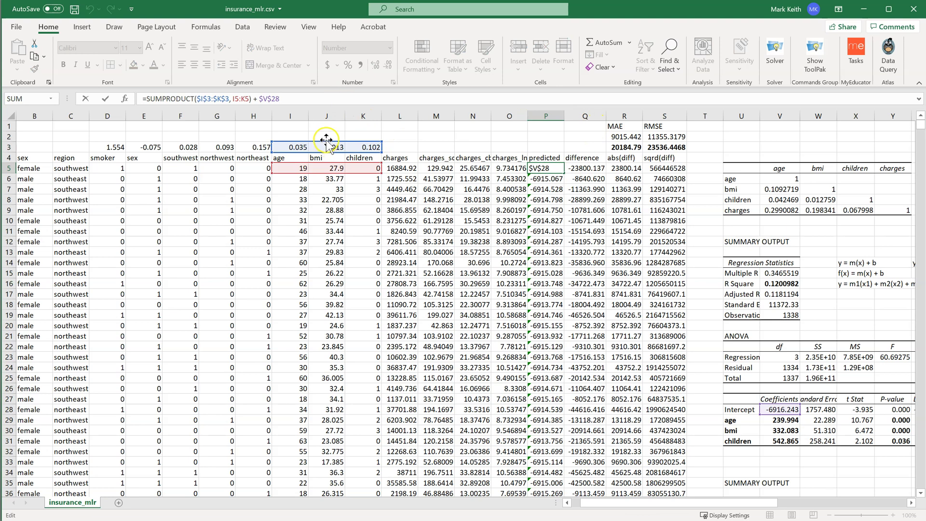
pyautogui.moveTo(326, 140); pyautogui.dragTo(368, 154)
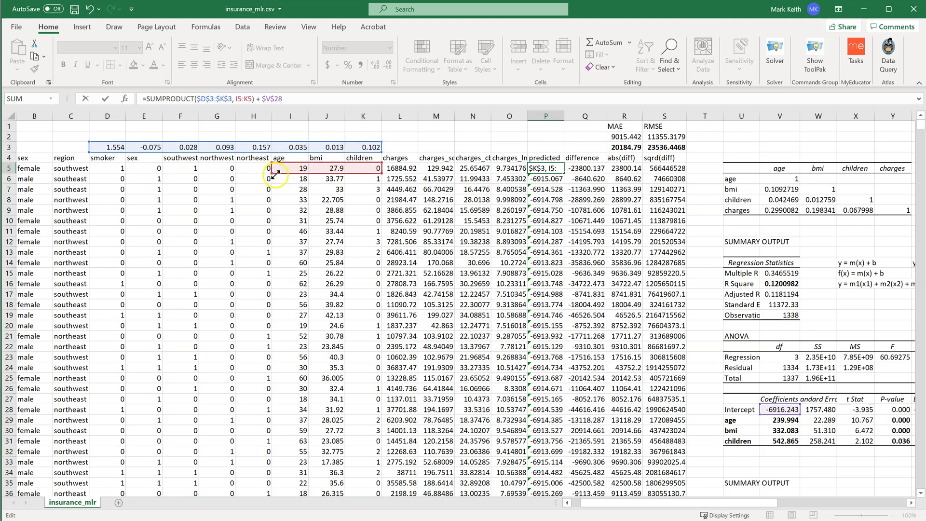
pyautogui.moveTo(273, 174); pyautogui.dragTo(104, 168)
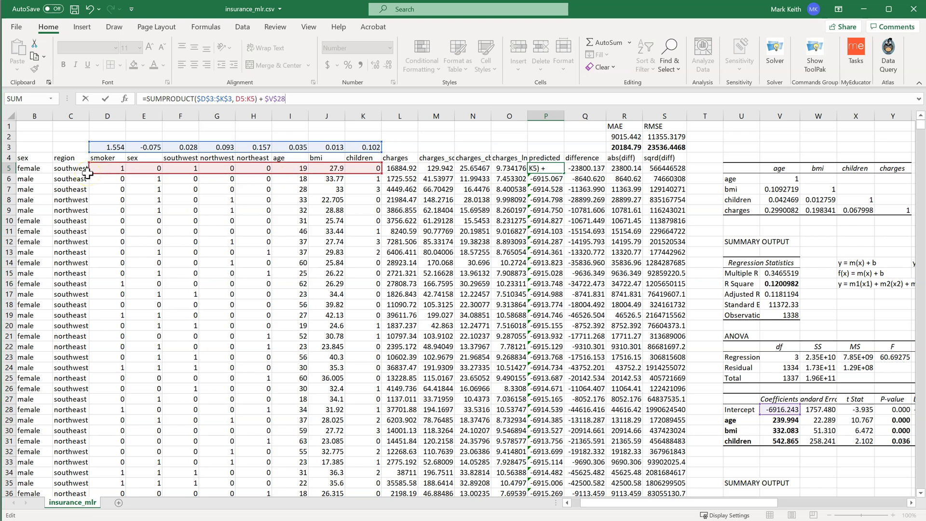
pyautogui.hotkey('ctrl', 'Return')
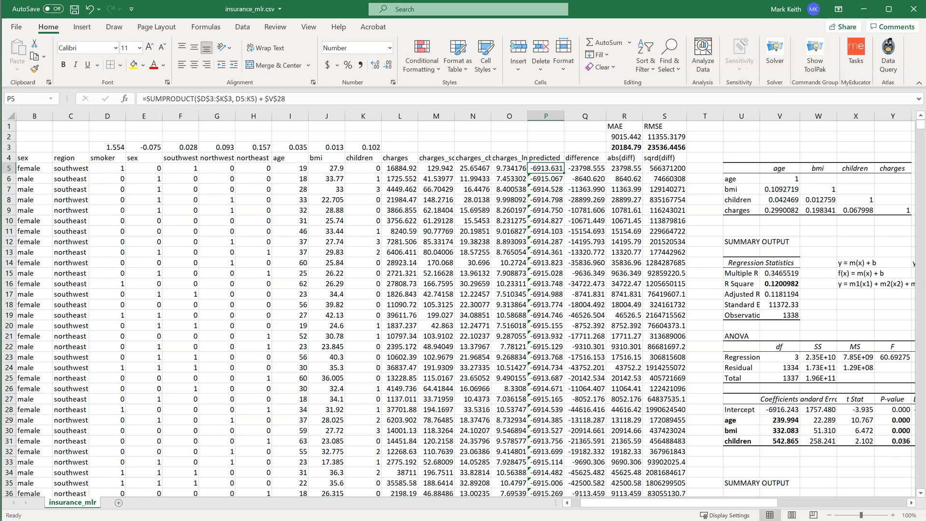
pyautogui.click(245, 100)
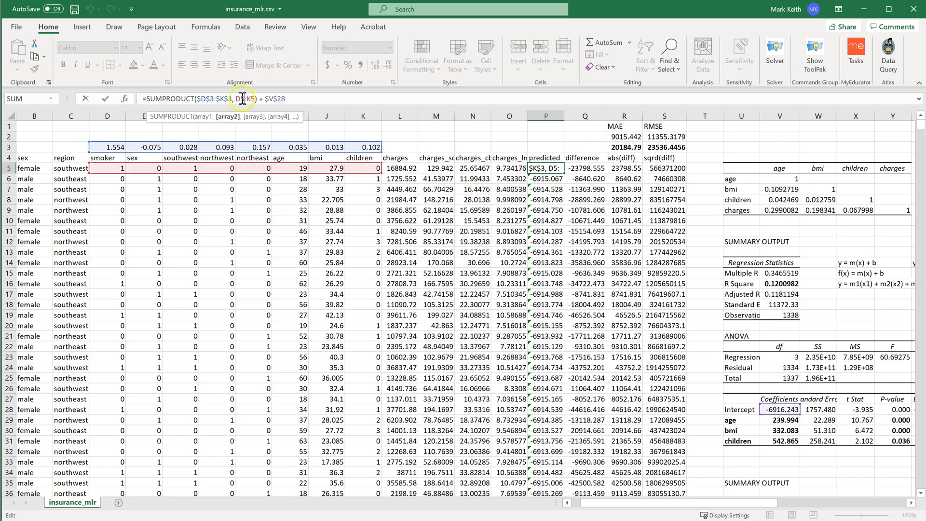
pyautogui.press('Return')
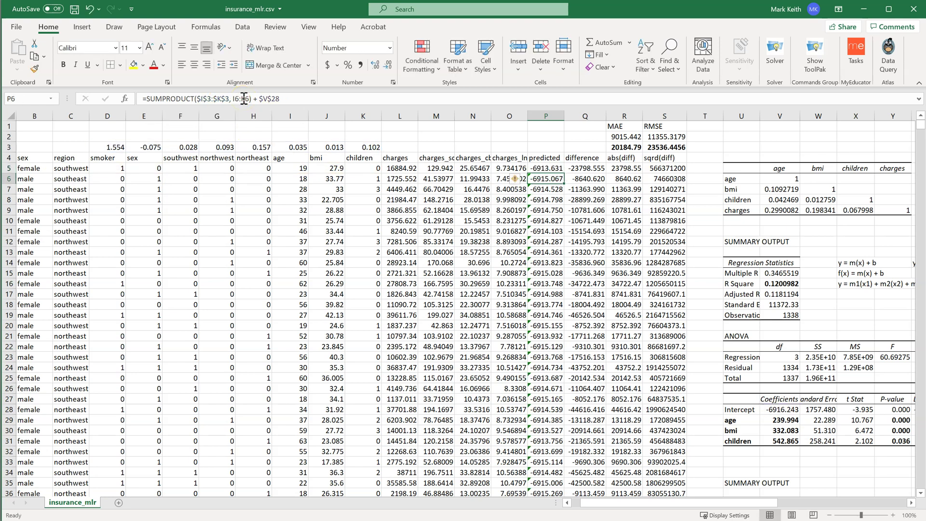
# Step: Fill the revised formula down the predicted column and check the P6 references
pyautogui.click(557, 169)
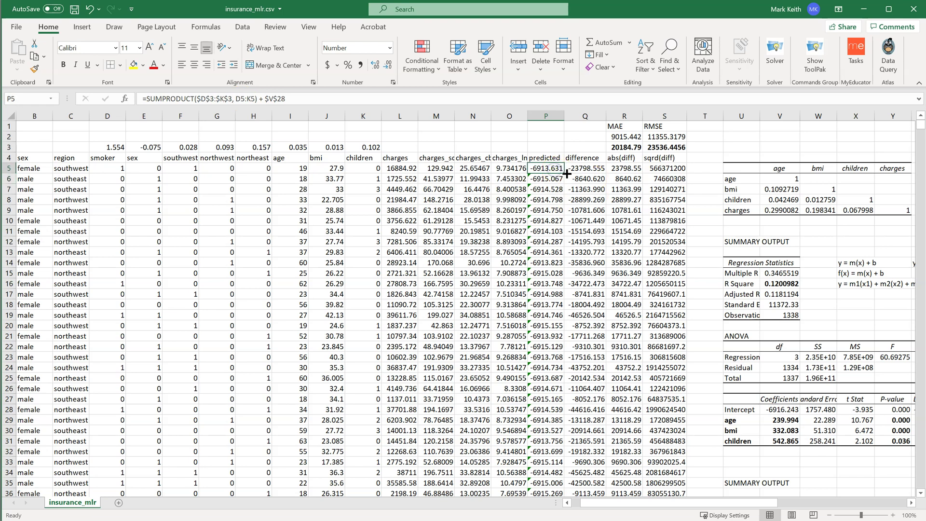
pyautogui.doubleClick(567, 173)
pyautogui.click(554, 179)
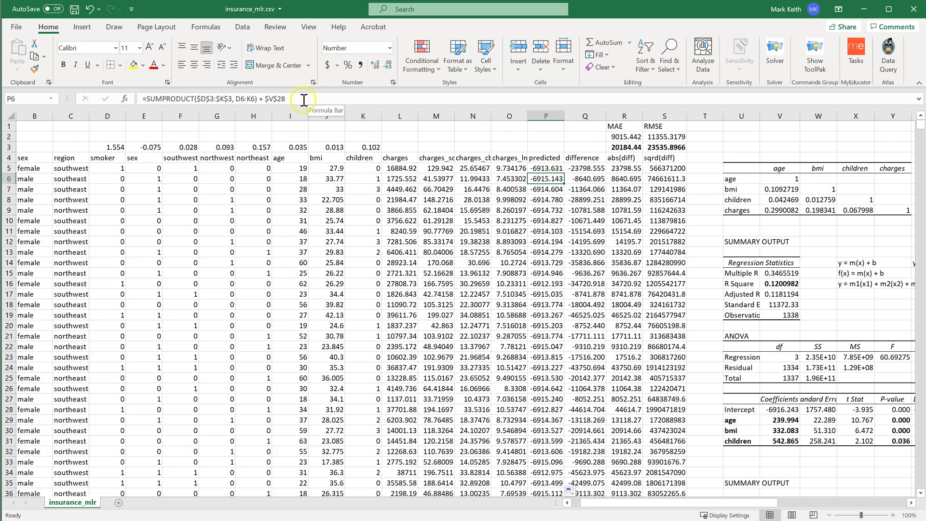
pyautogui.click(287, 99)
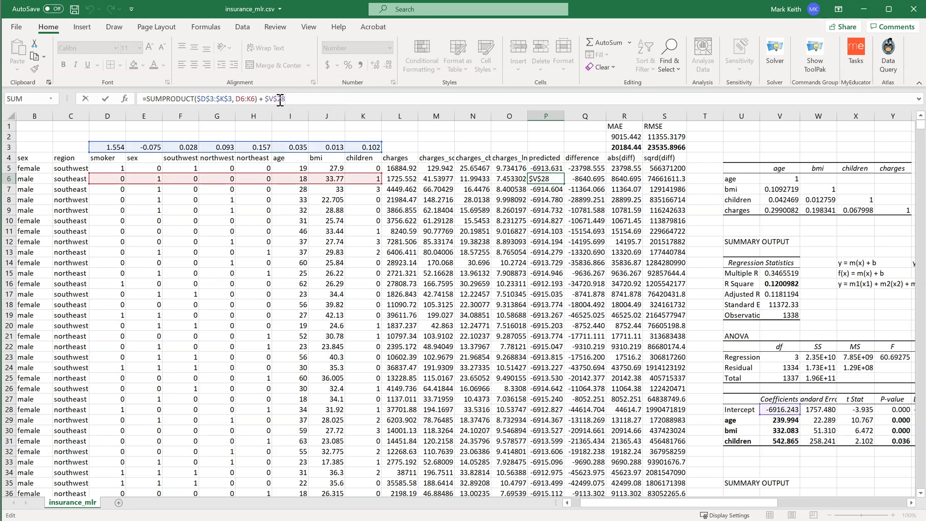
pyautogui.press('Return')
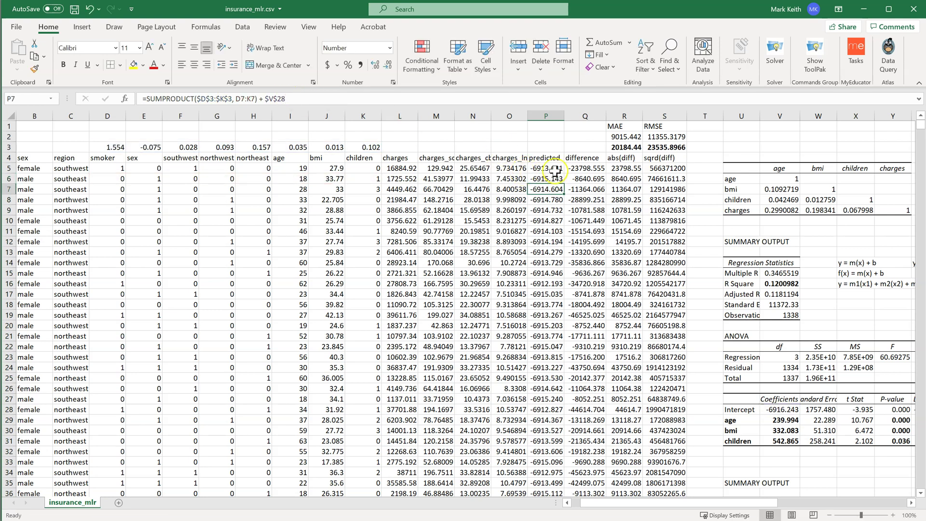
# Step: Replace the intercept with the log model's V107 and refill the column, making MAE 13268.19
pyautogui.click(553, 169)
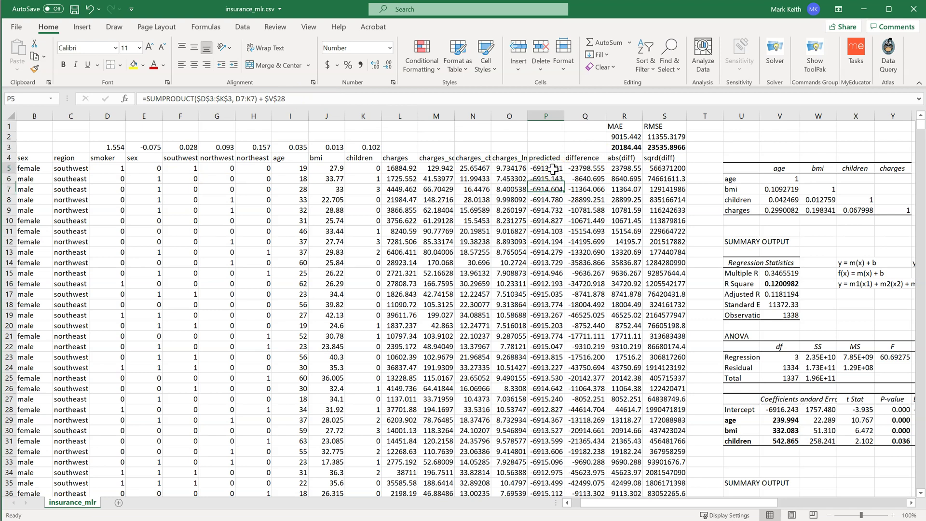
pyautogui.click(302, 98)
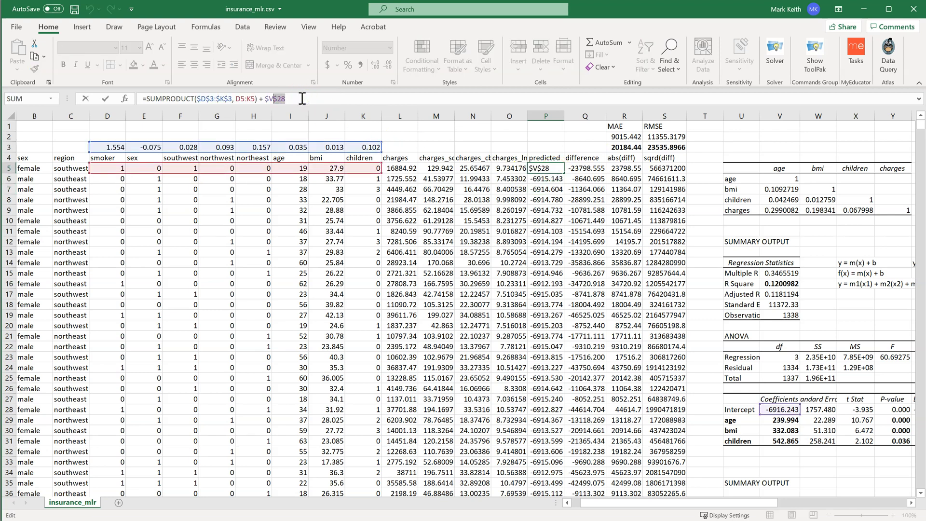
pyautogui.press('BackSpace')
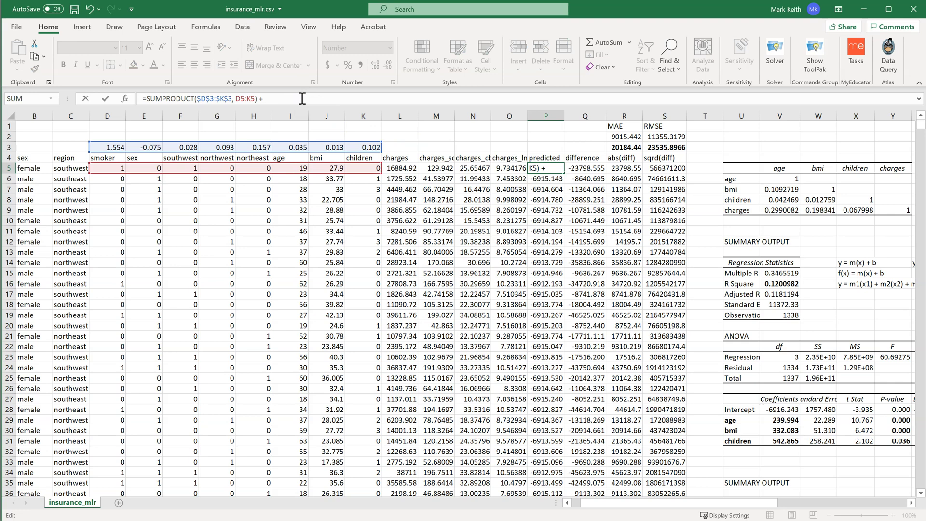
pyautogui.scroll(-17, 786, 395)
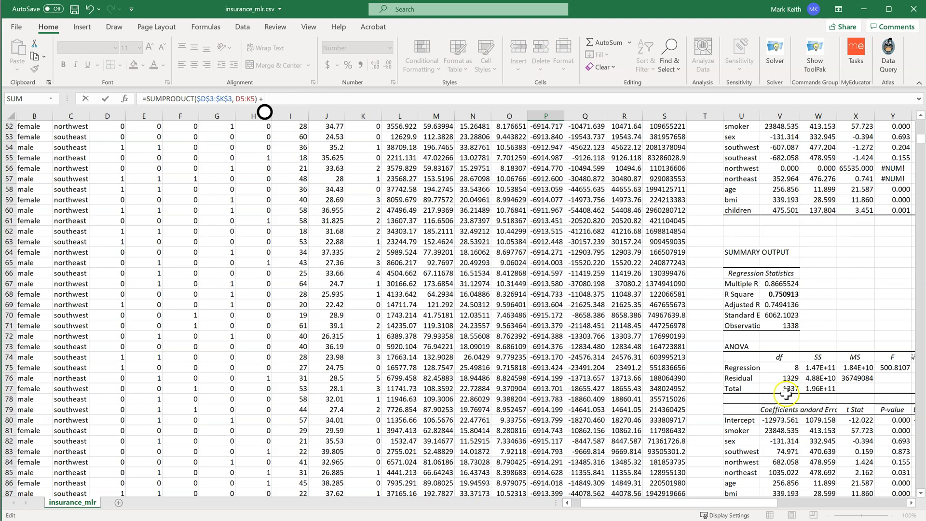
pyautogui.scroll(-12, 787, 395)
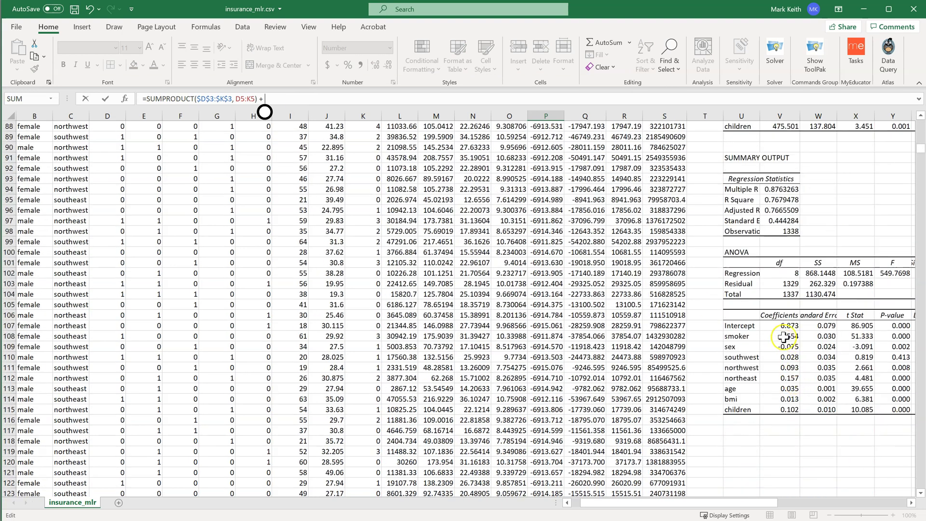
pyautogui.click(786, 327)
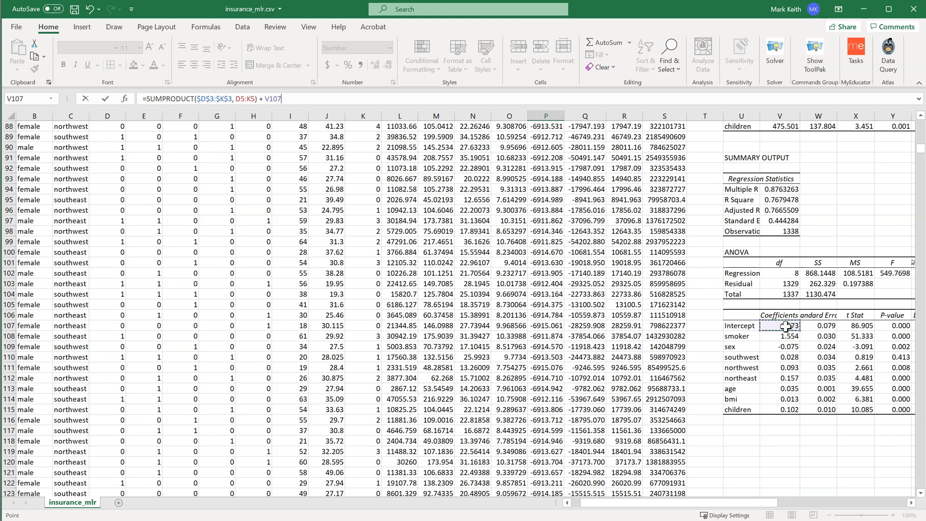
pyautogui.scroll(20, 786, 326)
pyautogui.press('Return')
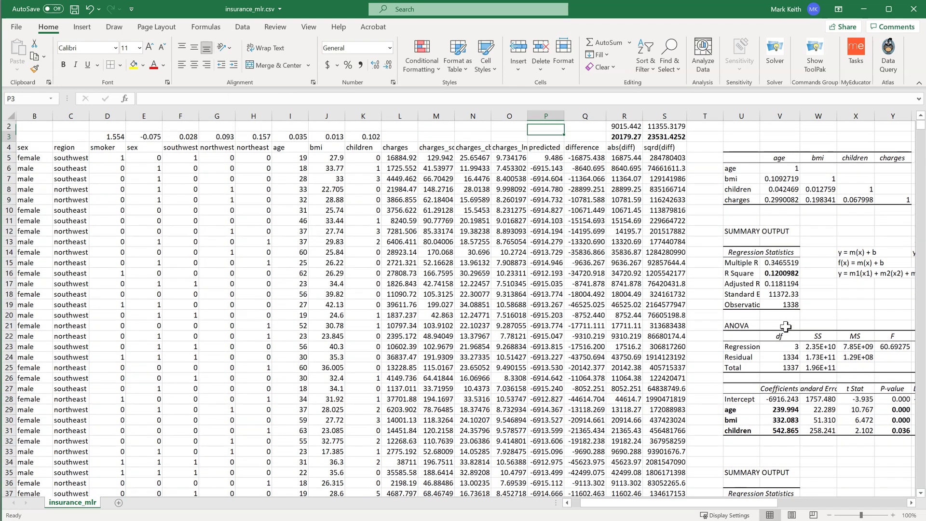
pyautogui.press('Down')
pyautogui.press('Down')
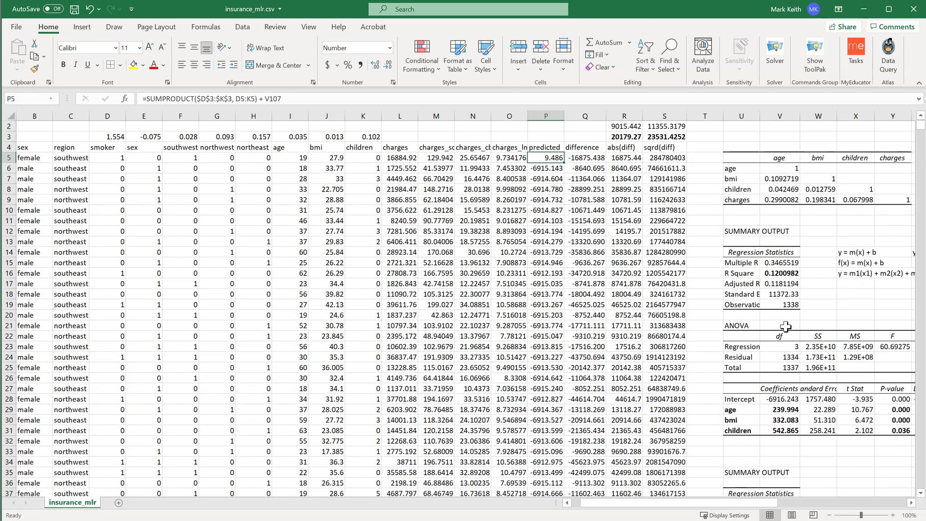
pyautogui.doubleClick(562, 162)
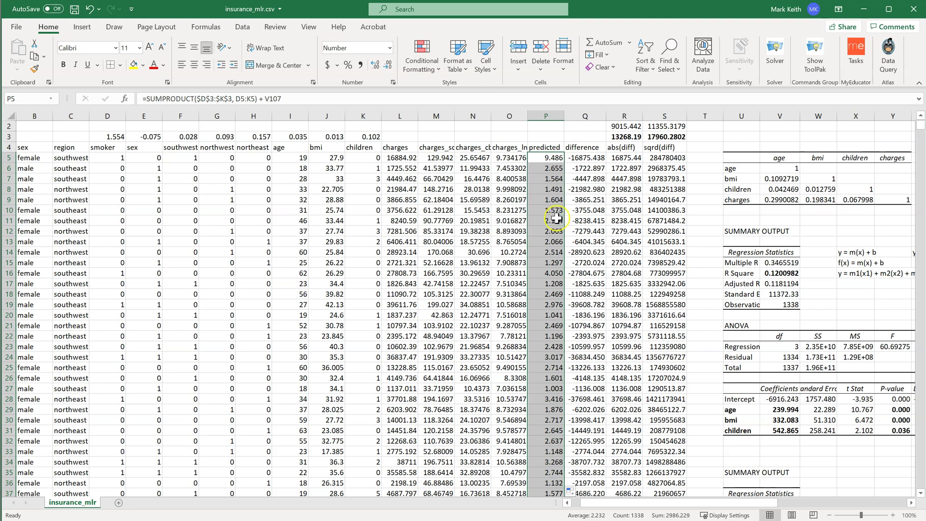
# Step: Inspect the M5 and P5 formulas and the difference column
pyautogui.scroll(1, 626, 142)
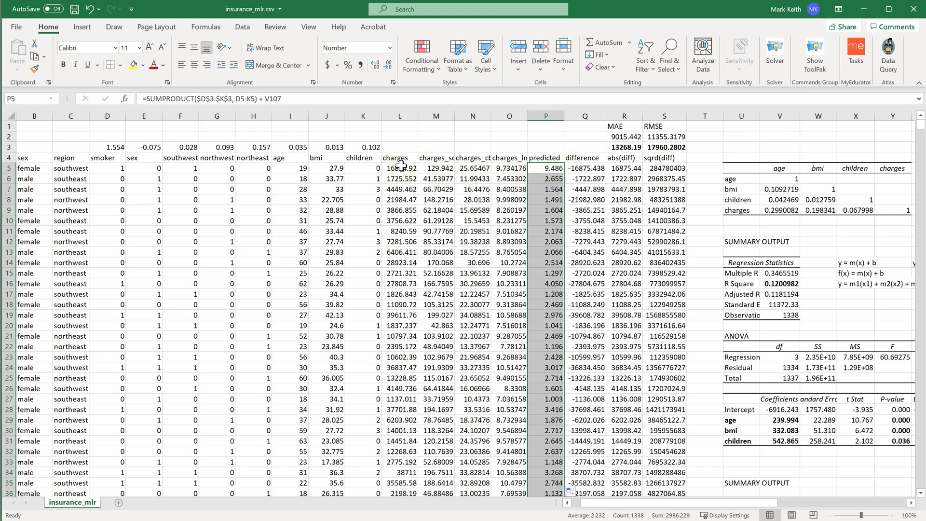
pyautogui.click(436, 168)
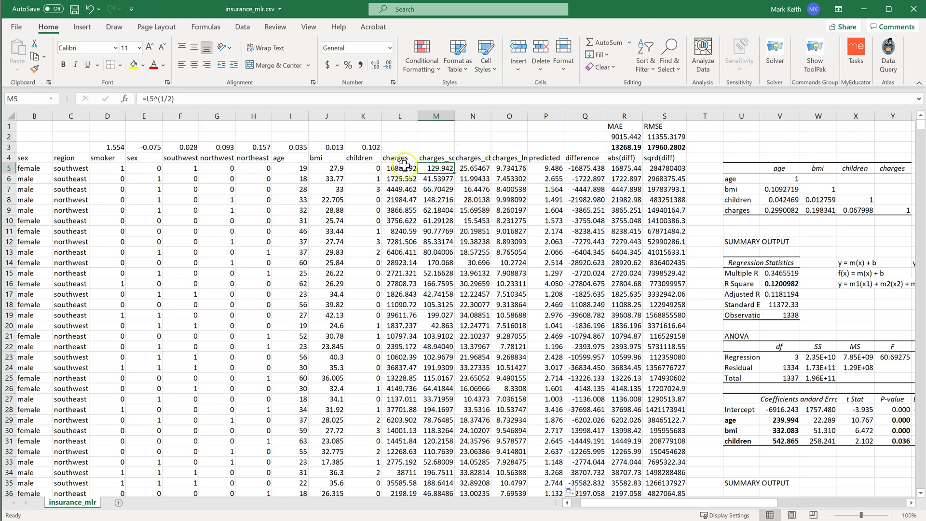
pyautogui.click(554, 166)
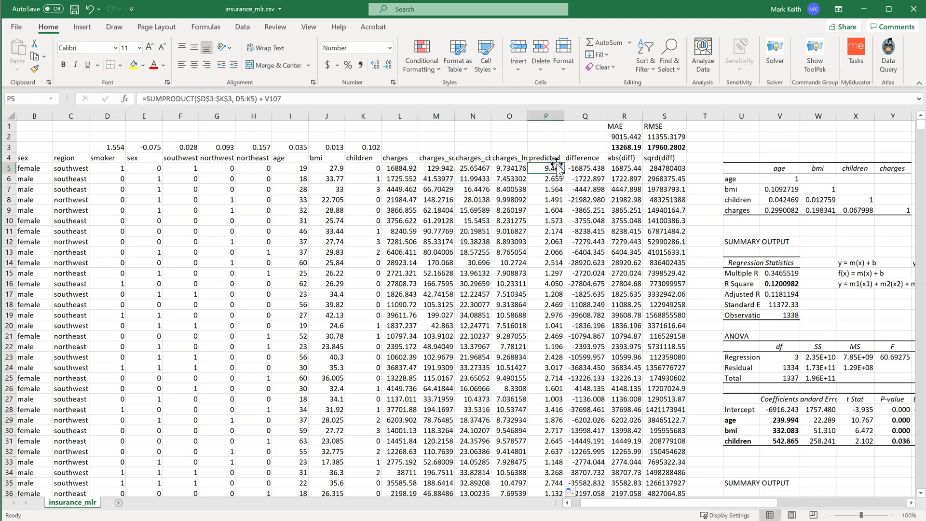
pyautogui.moveTo(569, 173); pyautogui.dragTo(571, 173)
pyautogui.rightClick(592, 125)
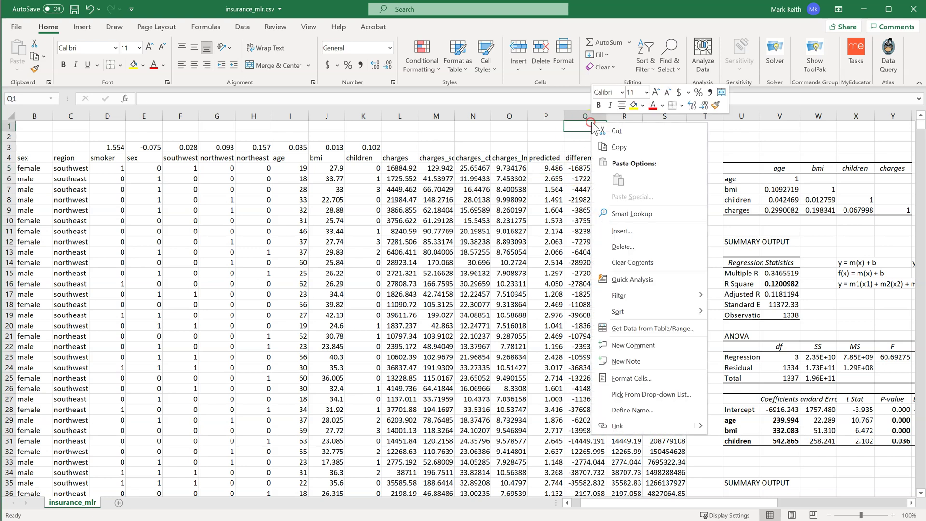
pyautogui.rightClick(581, 118)
pyautogui.click(583, 119)
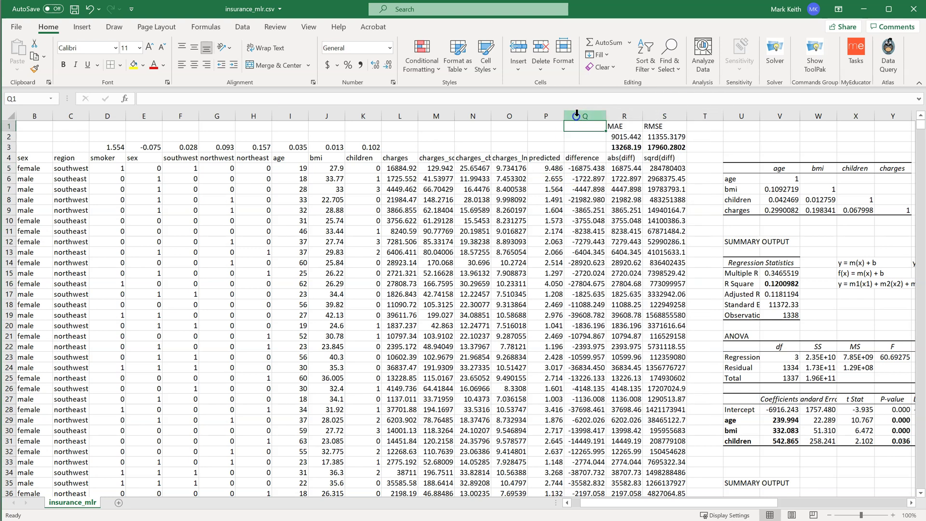
pyautogui.click(583, 118)
pyautogui.rightClick(581, 118)
pyautogui.click(547, 170)
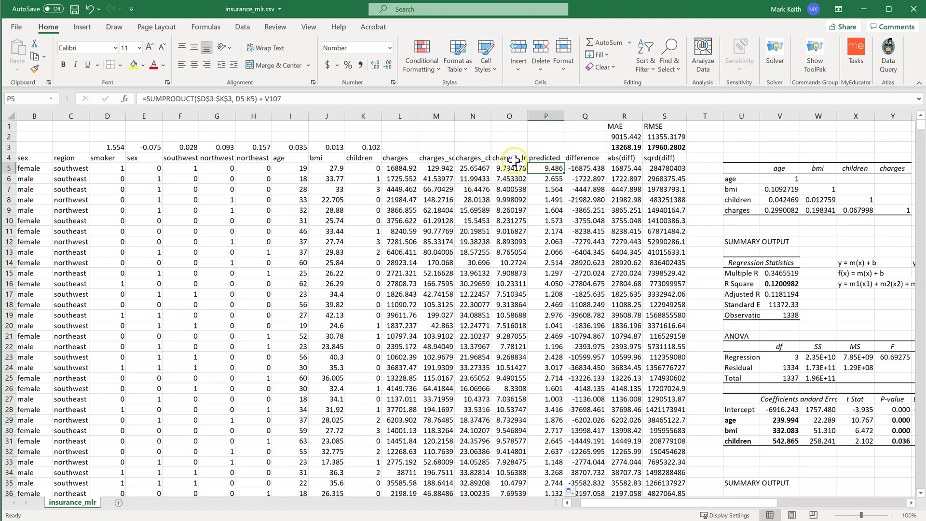
# Step: Wrap the P5 prediction in EXP() and fill it down the predicted column
pyautogui.click(148, 102)
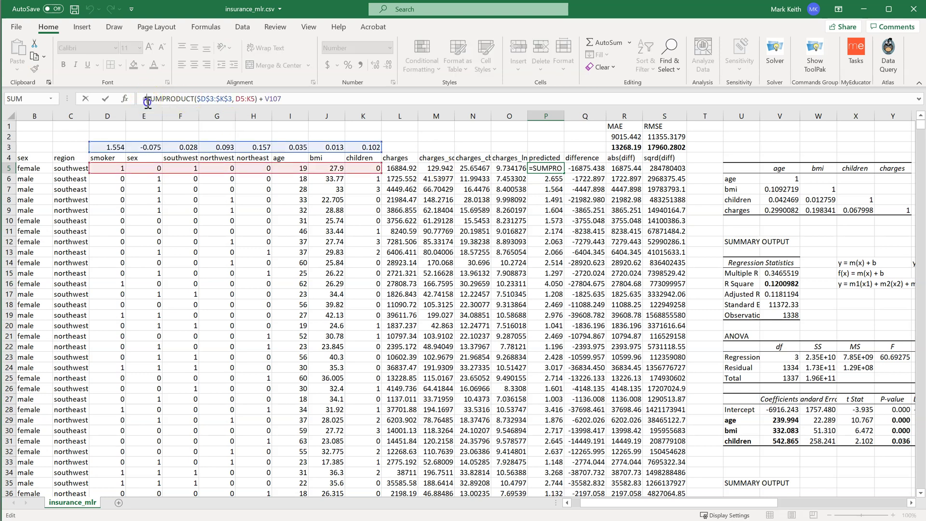
pyautogui.write('EXP(')
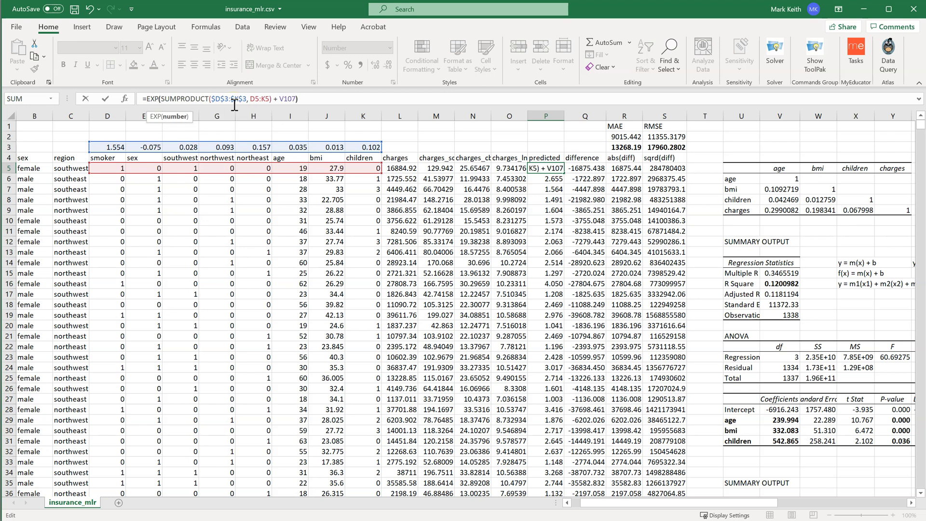
pyautogui.press('End')
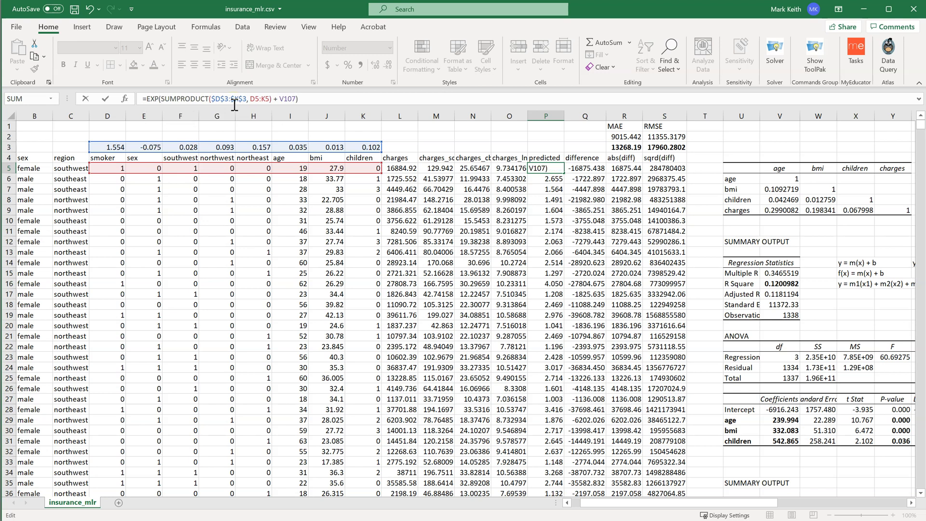
pyautogui.hotkey('ctrl', 'Return')
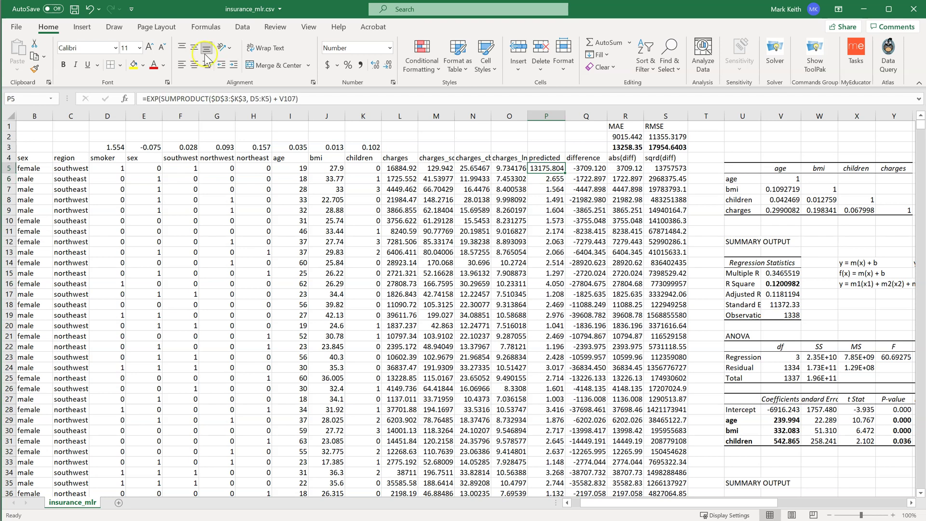
pyautogui.doubleClick(566, 173)
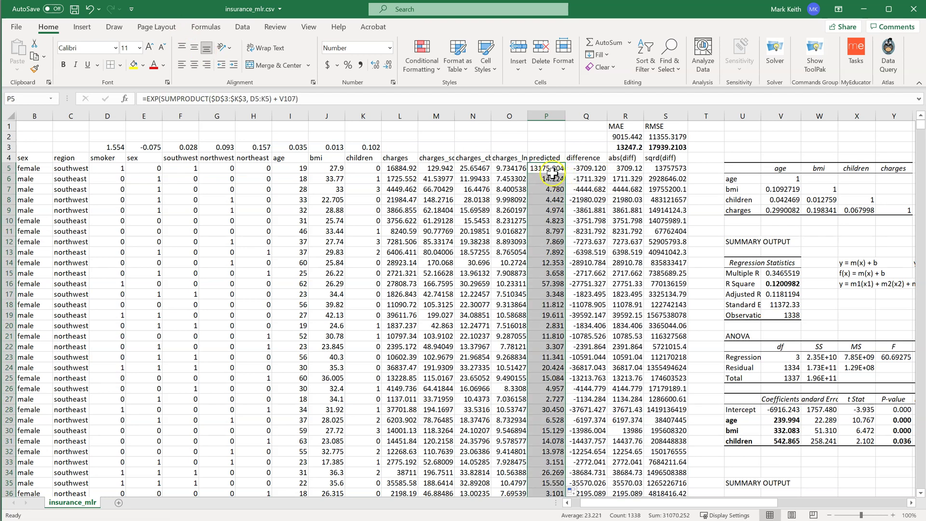
# Step: Lock the intercept reference as V$107 and refill, giving MAE 4219.99 and RMSE 8363.96745
pyautogui.click(553, 173)
pyautogui.click(337, 100)
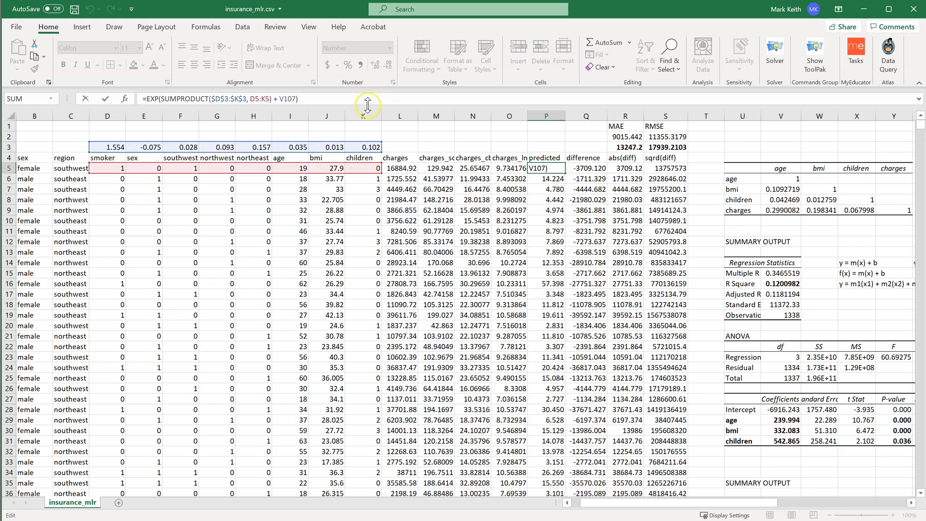
pyautogui.click(285, 99)
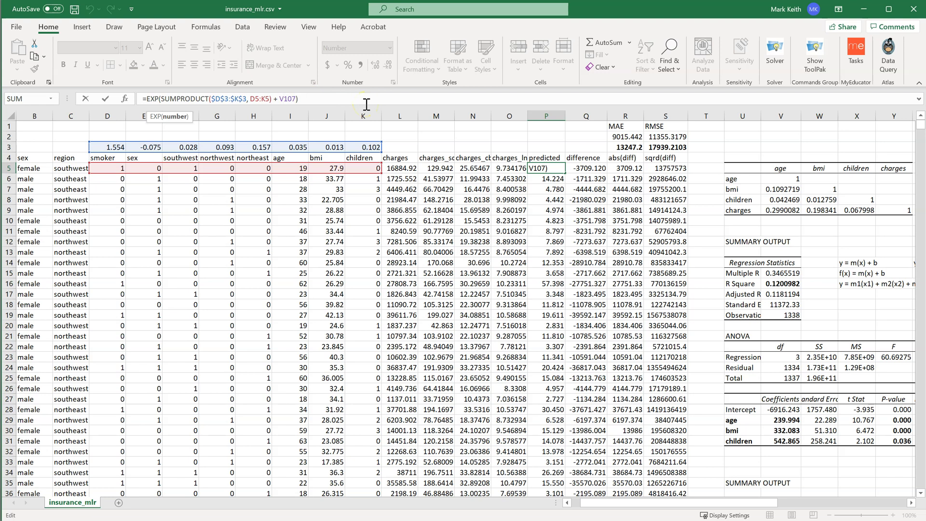
pyautogui.press('Return')
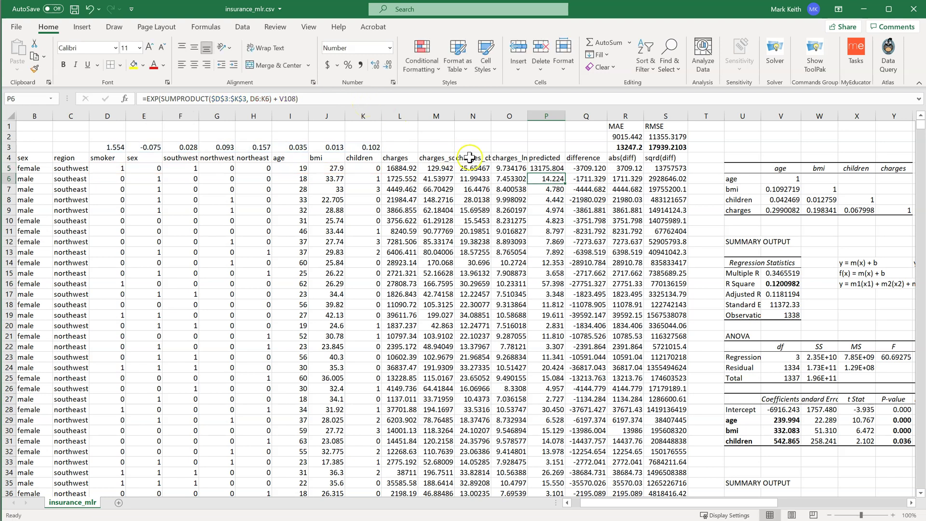
pyautogui.click(558, 169)
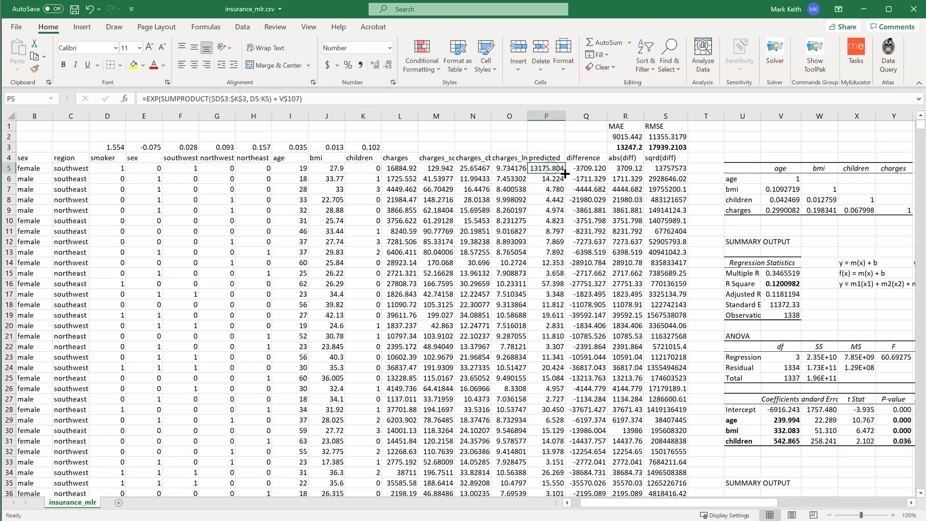
pyautogui.doubleClick(565, 173)
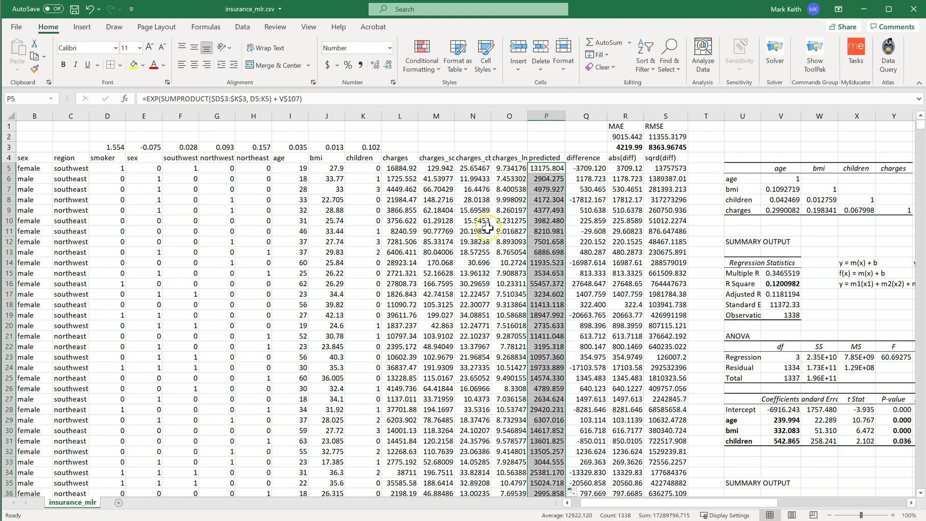
pyautogui.click(549, 167)
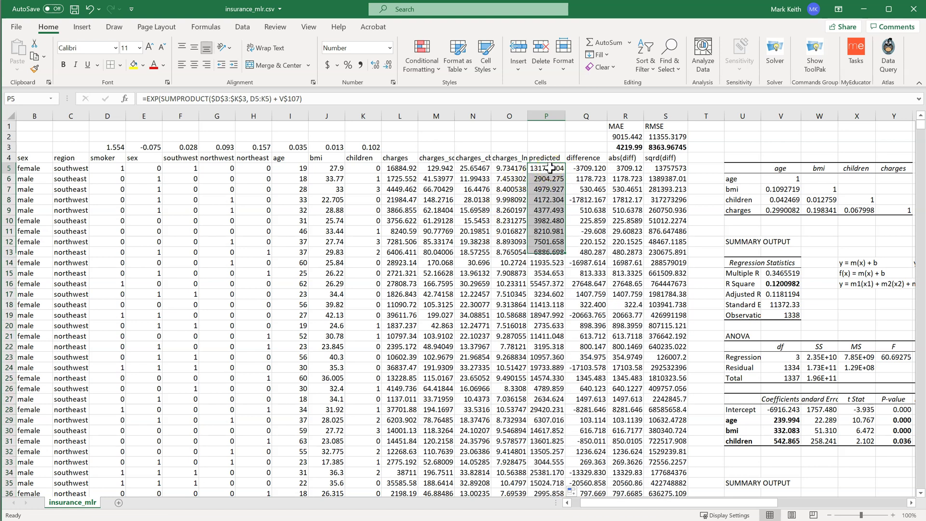
pyautogui.click(562, 168)
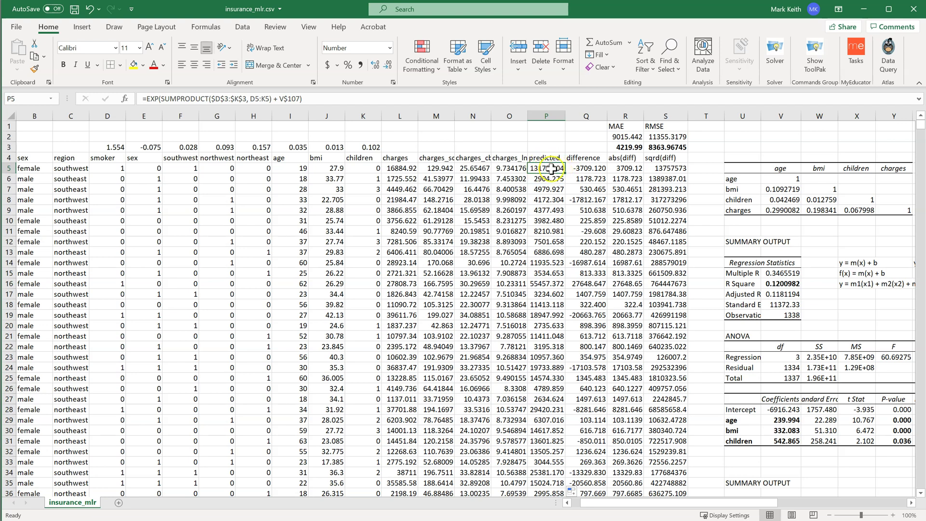
pyautogui.click(400, 168)
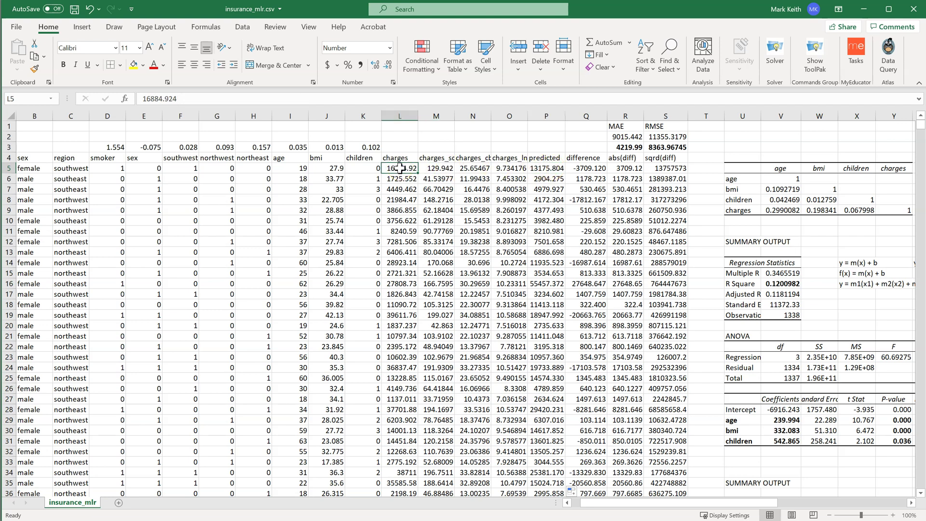
pyautogui.click(540, 167)
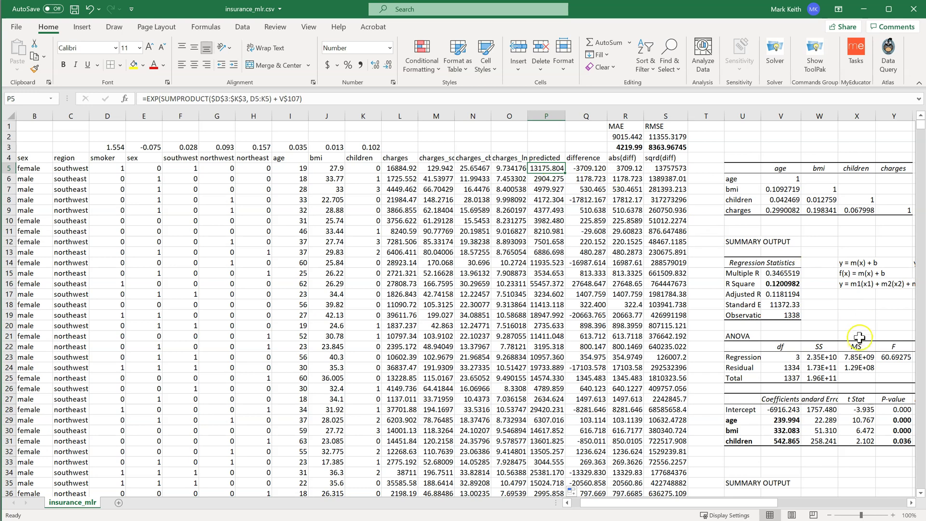
pyautogui.scroll(-5, 864, 337)
pyautogui.scroll(5, 869, 338)
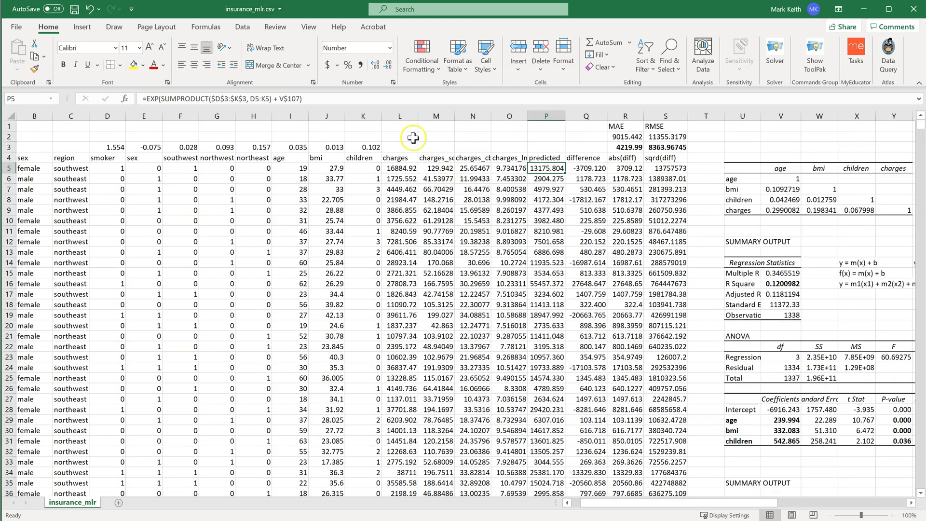
pyautogui.scroll(-9, 776, 369)
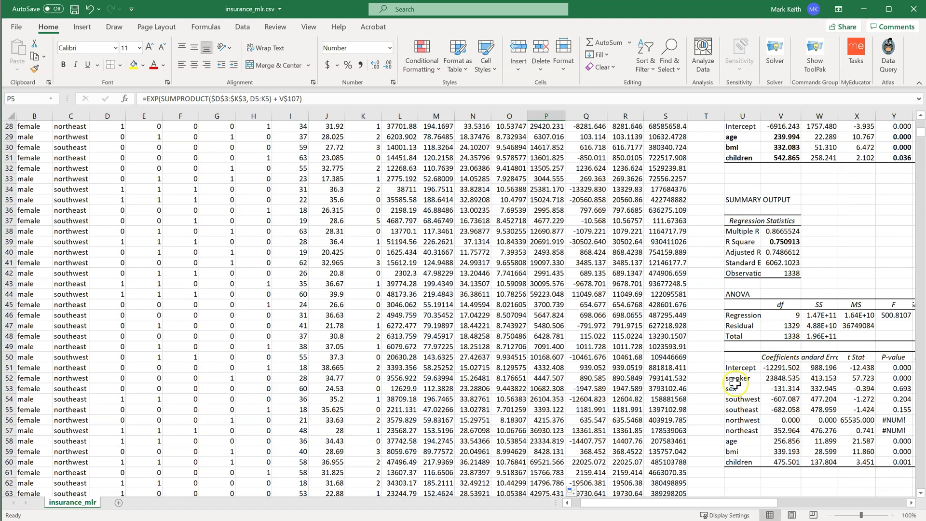
pyautogui.moveTo(742, 379); pyautogui.dragTo(726, 463)
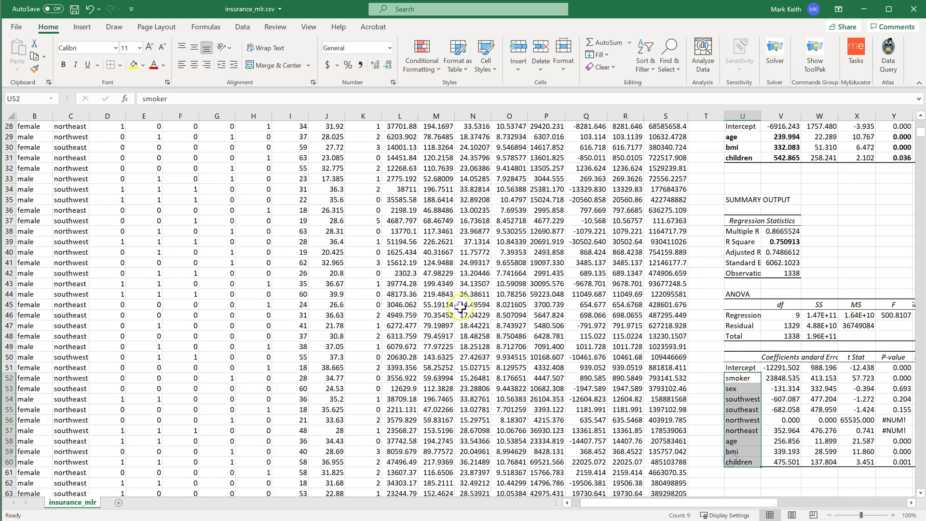
pyautogui.scroll(9, 459, 309)
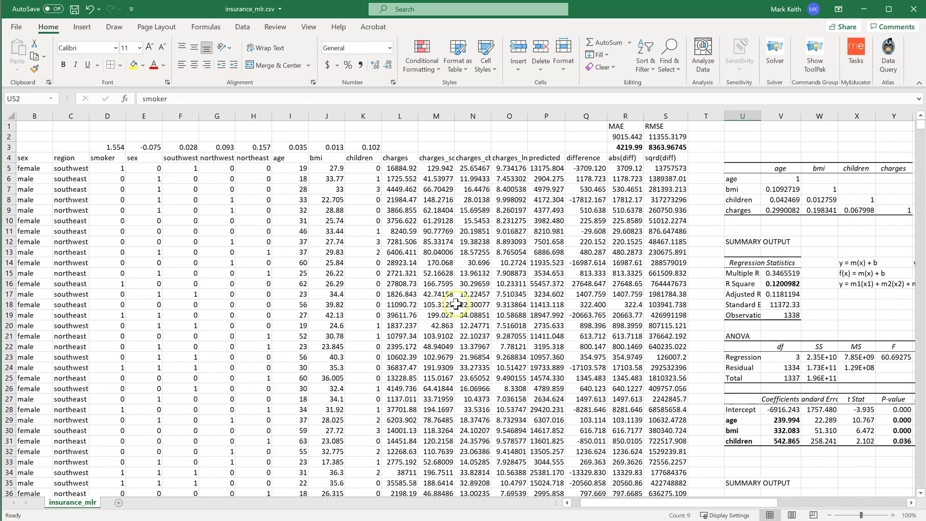
pyautogui.click(603, 169)
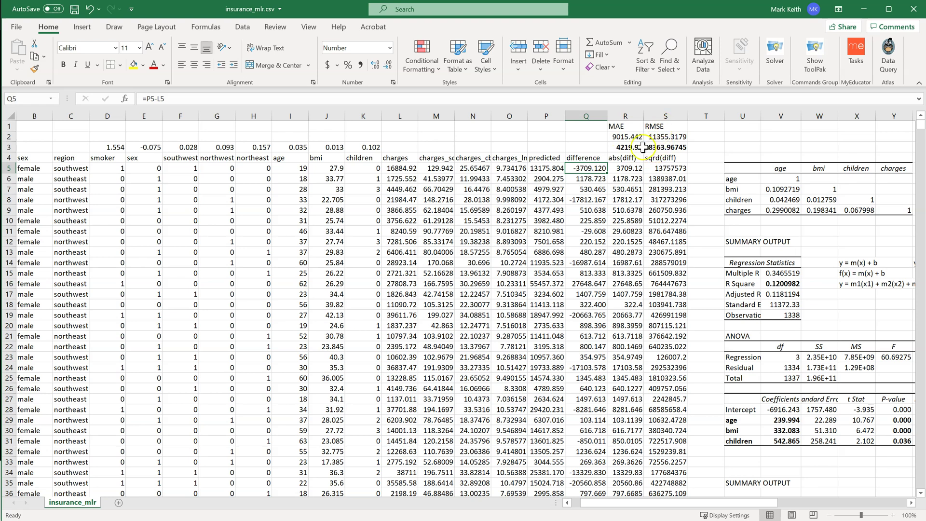
pyautogui.moveTo(628, 147); pyautogui.dragTo(665, 148)
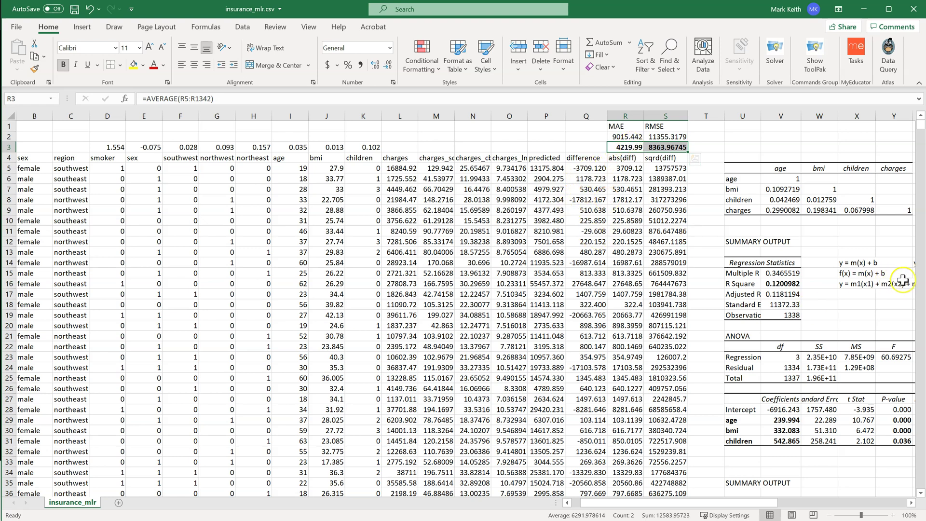
pyautogui.click(899, 263)
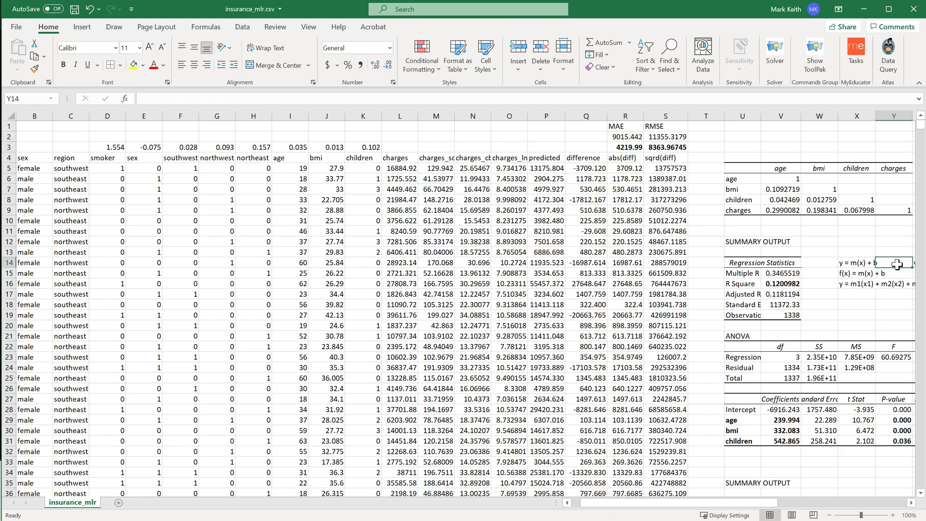
pyautogui.press('Right')
pyautogui.press('Right')
pyautogui.press('Right')
pyautogui.press('Right')
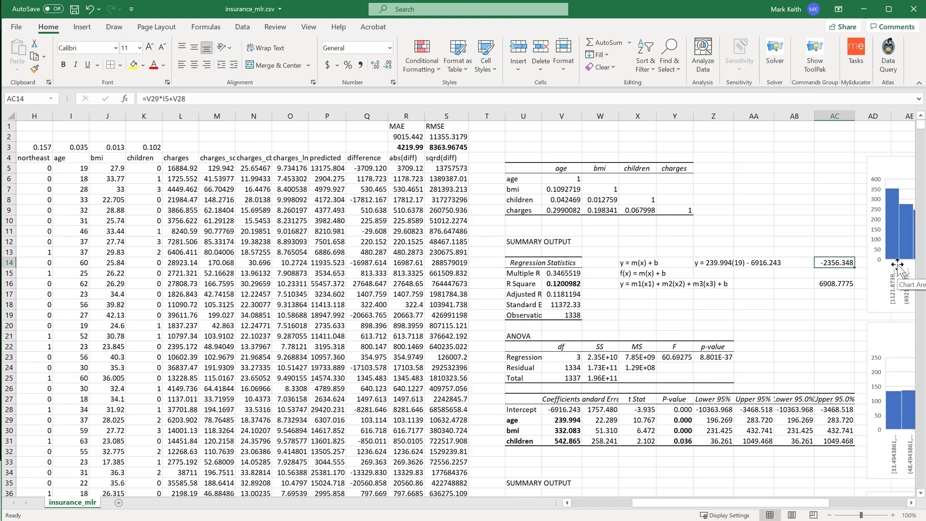
pyautogui.press('Left')
pyautogui.press('Left')
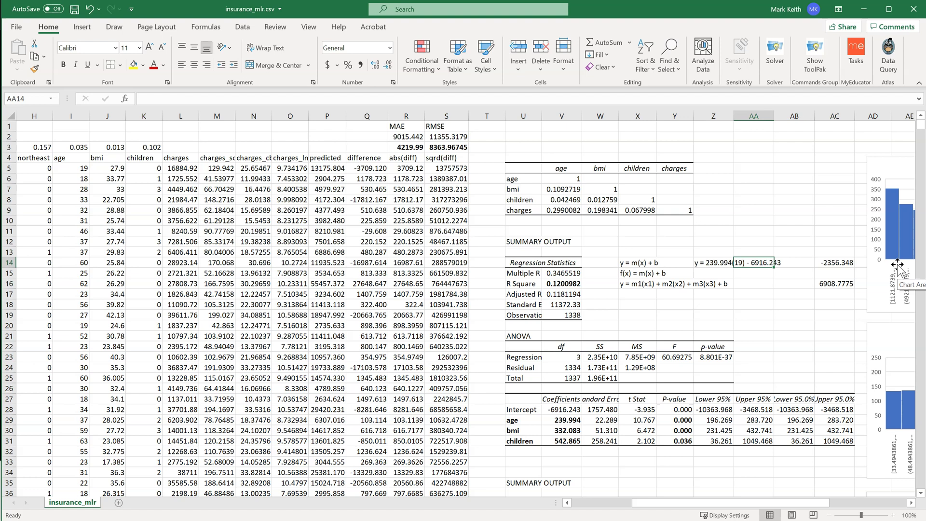
pyautogui.press('Right')
pyautogui.press('Right')
pyautogui.press('Left')
pyautogui.press('Left')
pyautogui.press('Left')
pyautogui.press('Left')
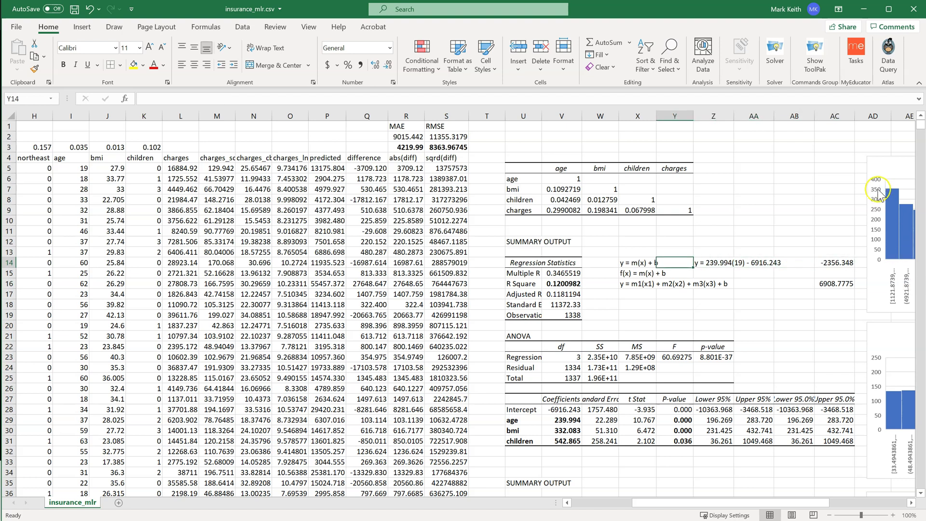